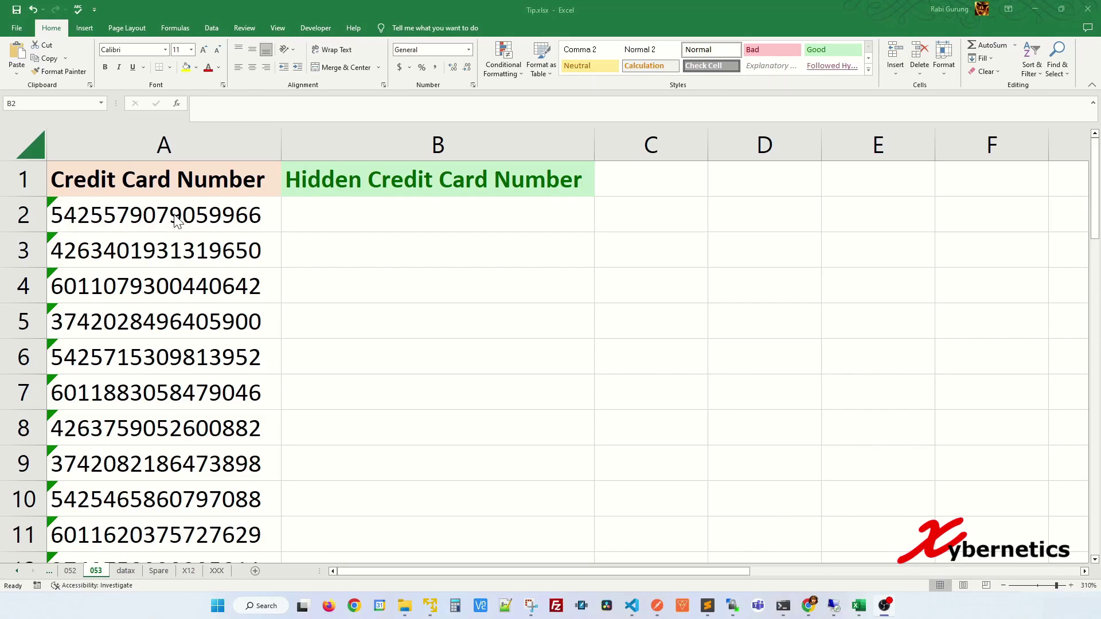
- Enter the formula ="************"&RIGHT(A2,4) in cell B2 to mask all but the last four card digits
left_click(316, 214)
type("=\"")
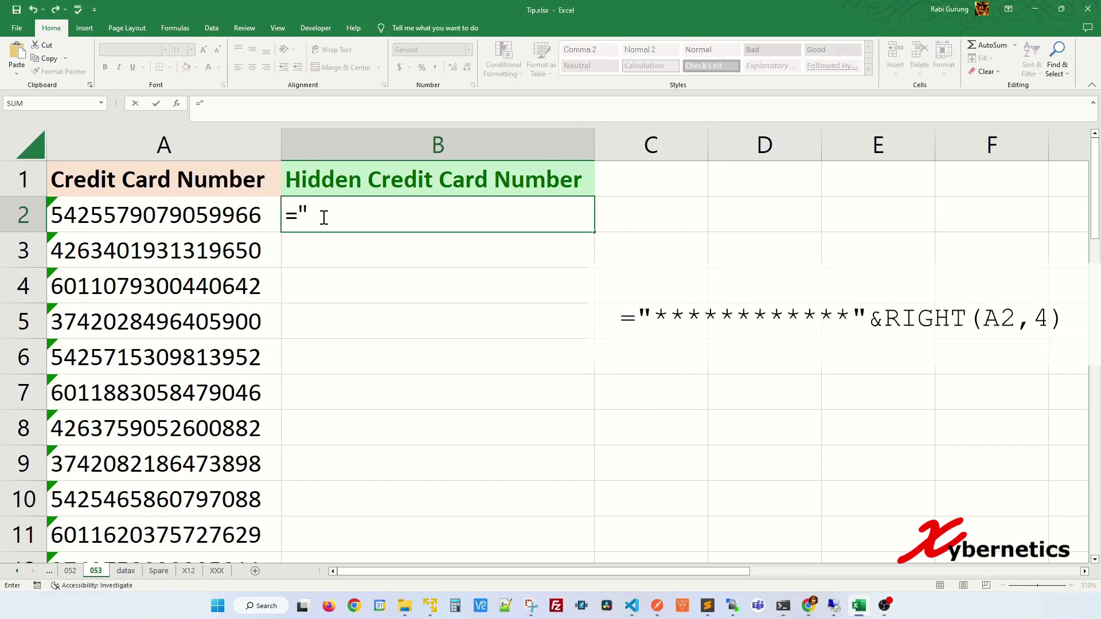
type("************")
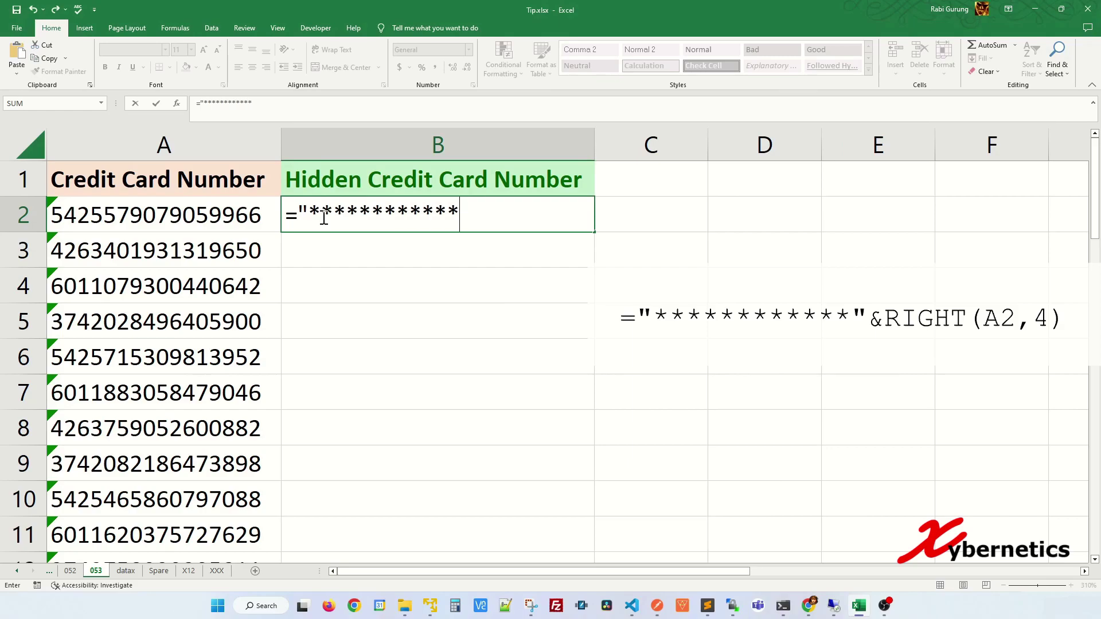
type("\"&RIGHT")
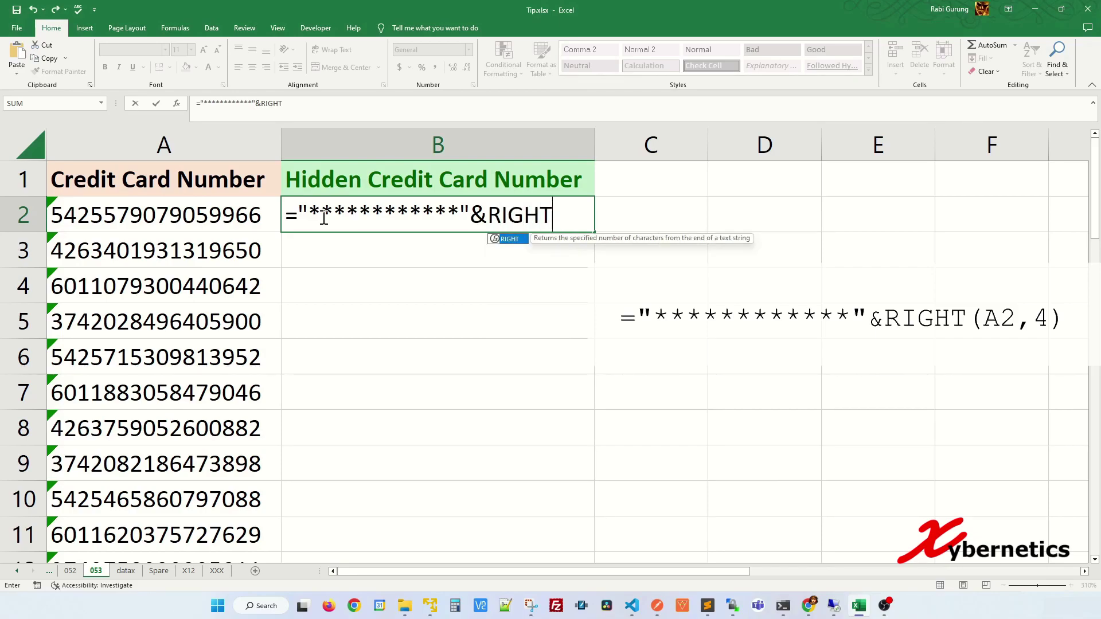
type("(")
left_click(224, 218)
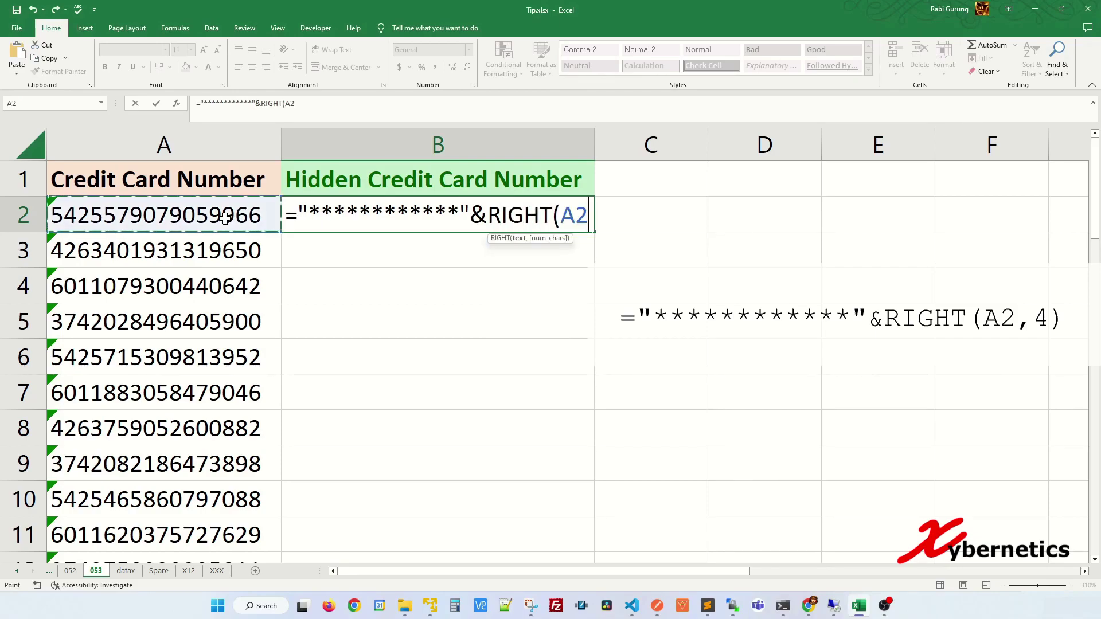
type(",4")
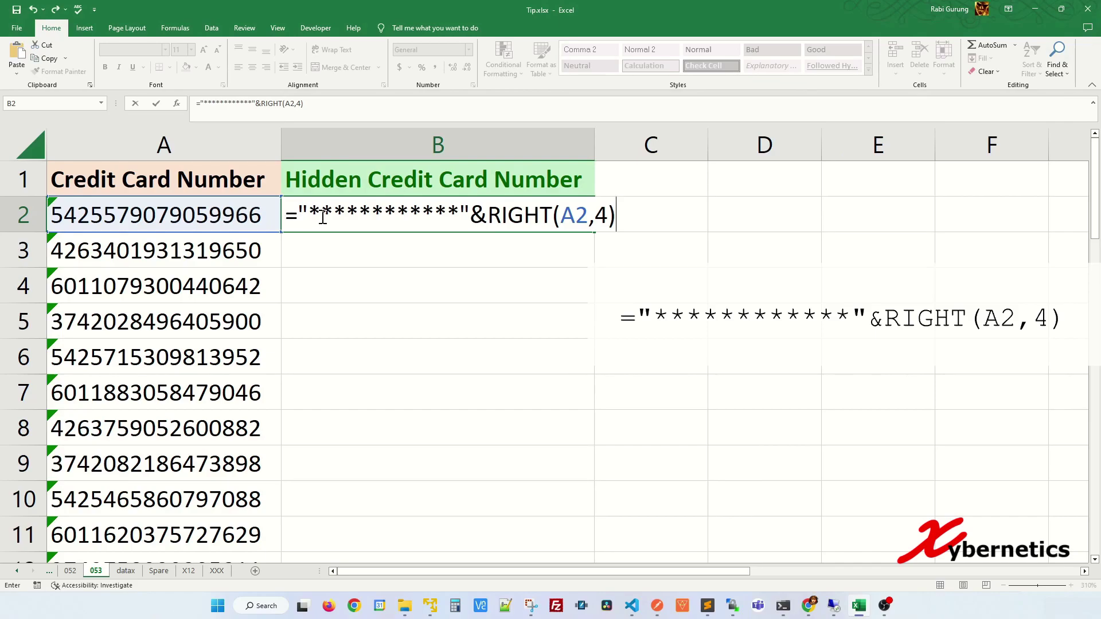
key("Left")
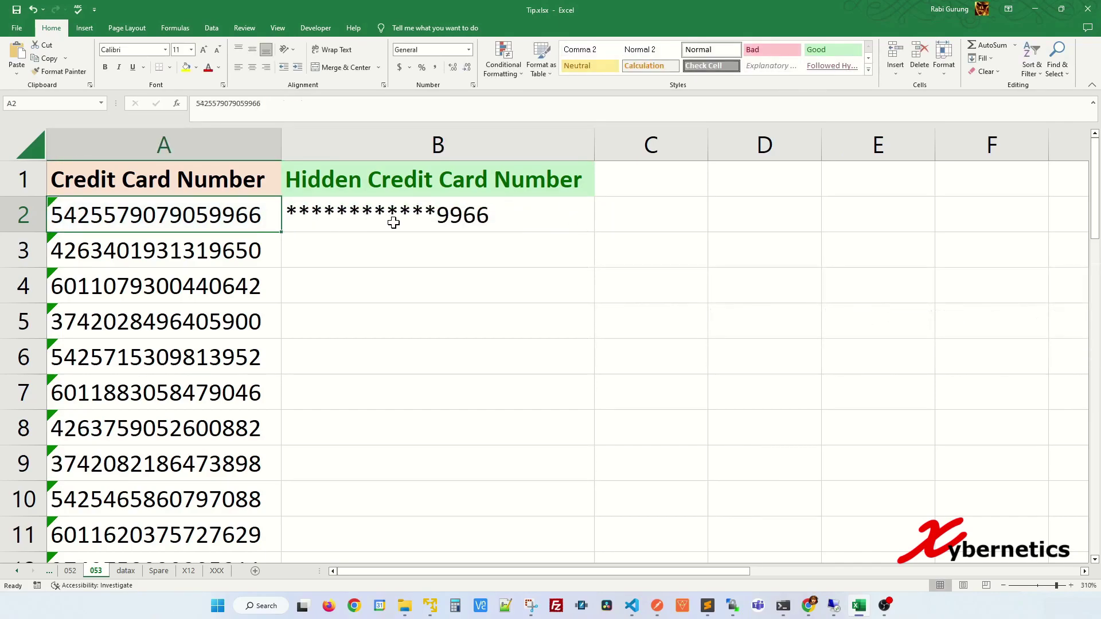
- Fill the asterisk masking formula from B2 down the Hidden Credit Card Number column
left_click(405, 218)
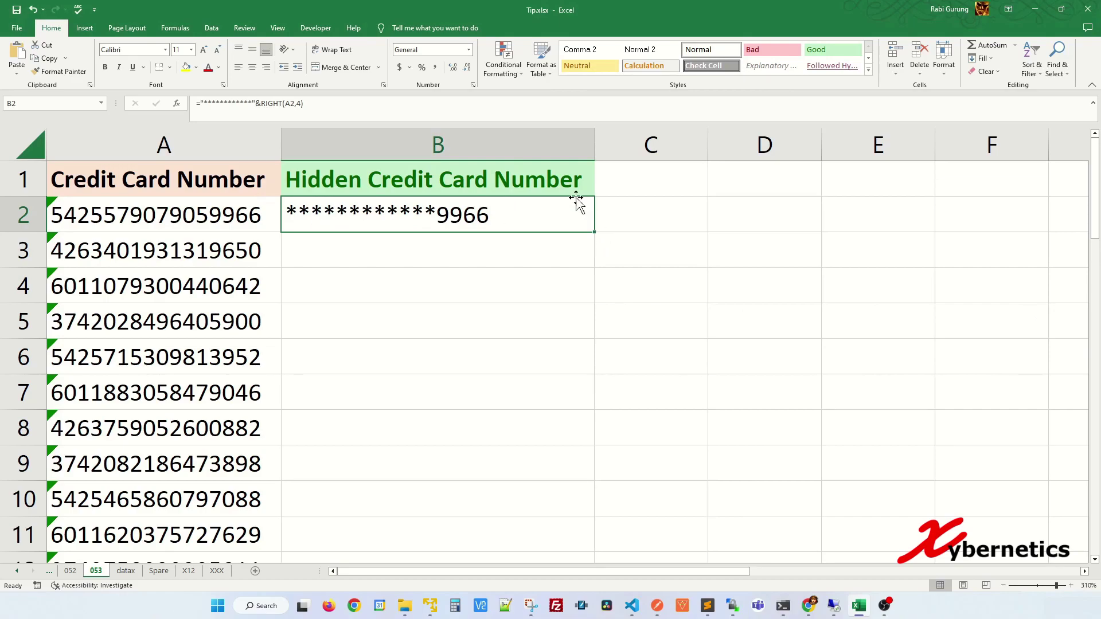
double_click(596, 233)
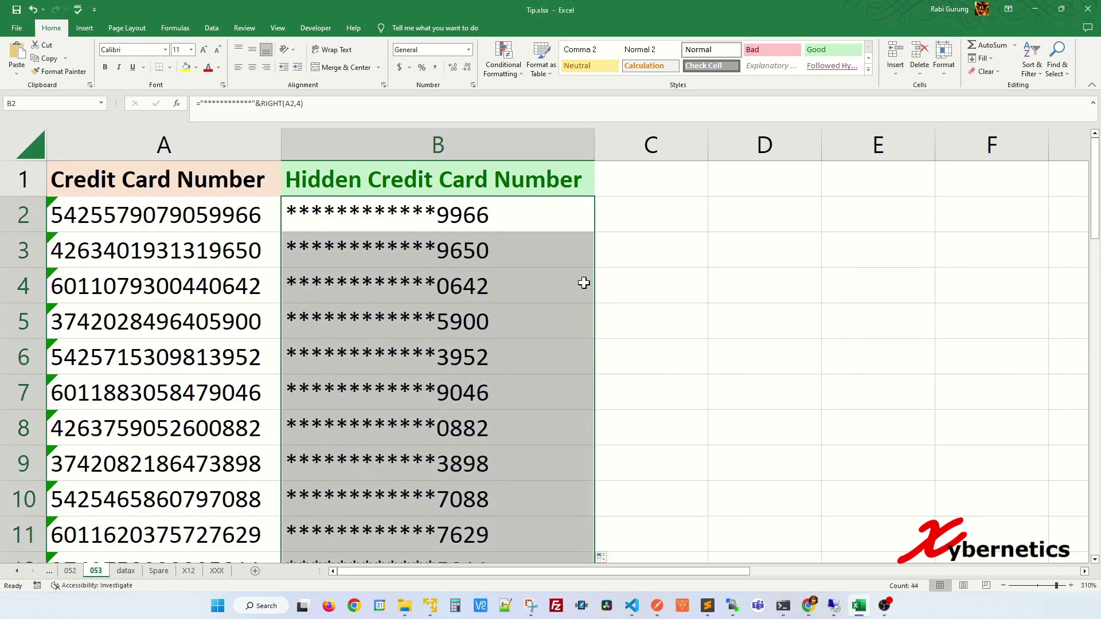
scroll(502, 293, "down", 1)
left_click(499, 298)
scroll(475, 313, "up", 1)
- Replace the twelve asterisks in the B2 formula with ############, keeping the RIGHT(A2,4) part
left_click(472, 276)
double_click(422, 229)
left_click_drag(316, 215, 457, 212)
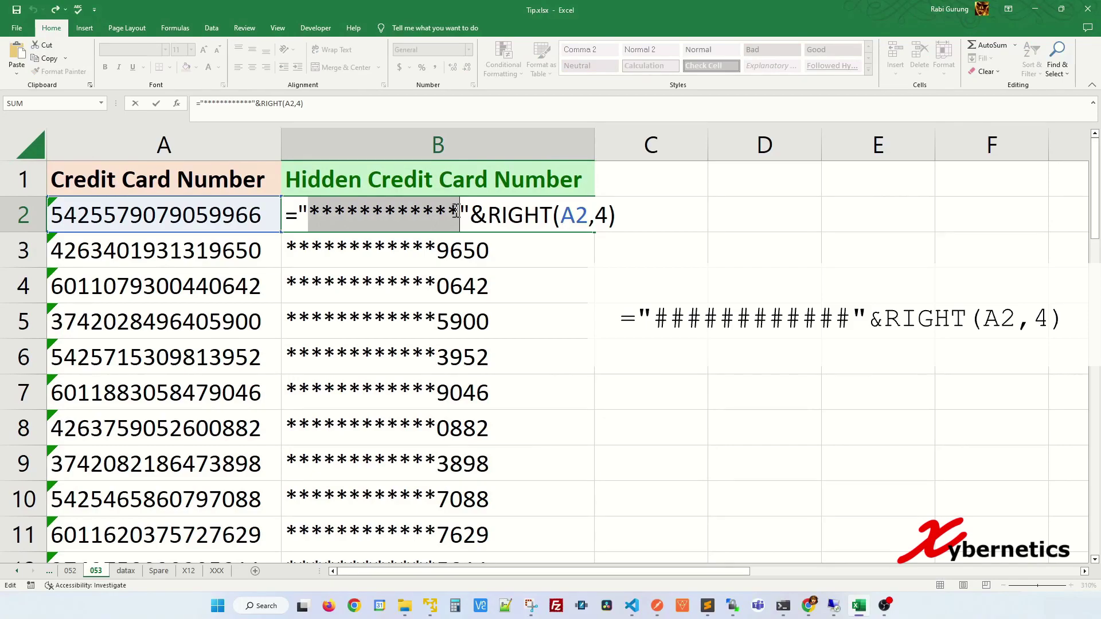
type("############")
key("Return")
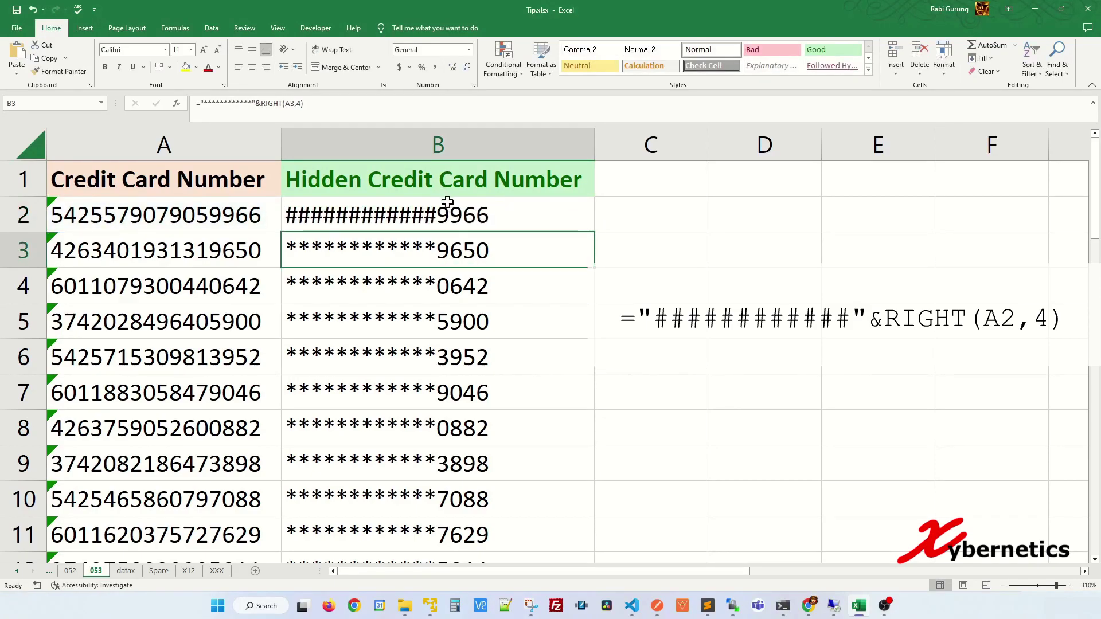
- Fill the updated B2 formula with # masking down the Hidden Credit Card Number column
left_click(446, 201)
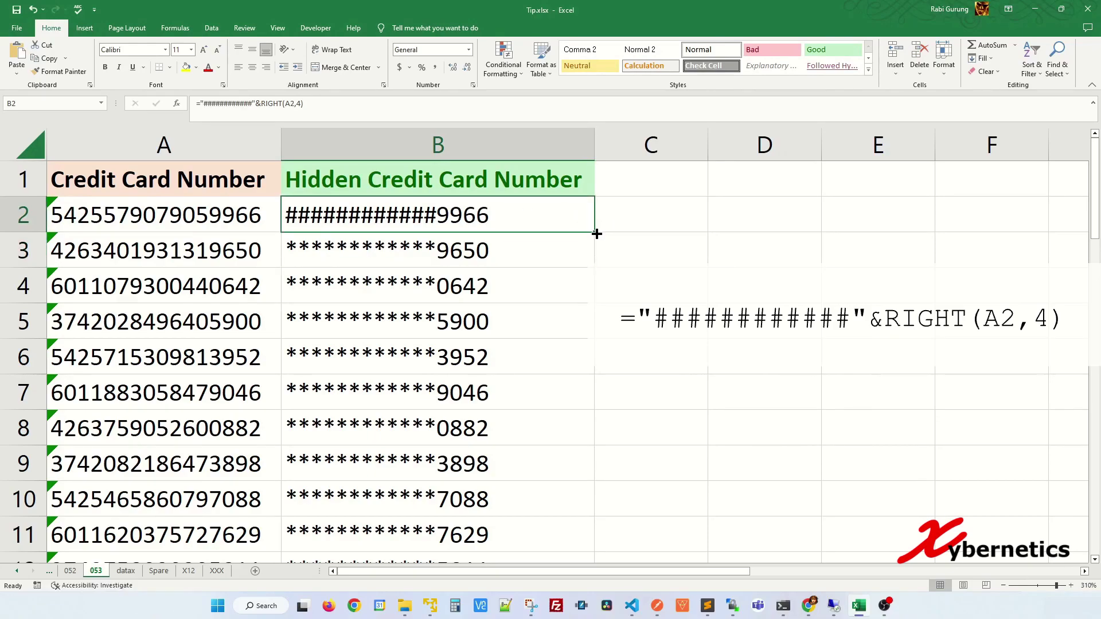
double_click(596, 231)
left_click(592, 235)
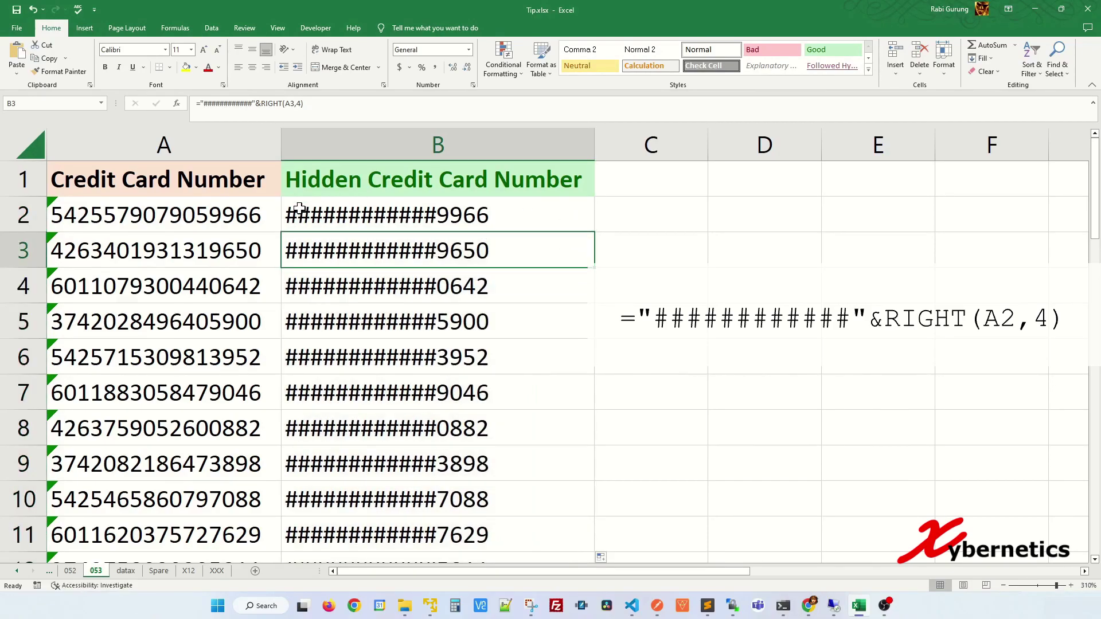
key("alt+Tab")
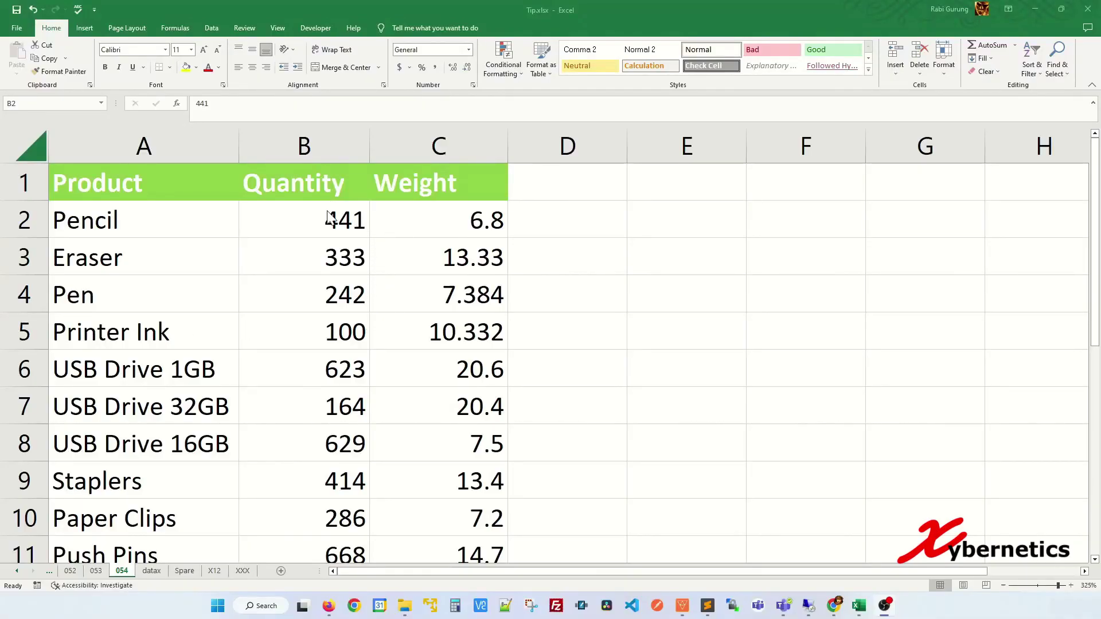
- Append the text " pcs" directly to the Pencil, Eraser and Pen quantities in B2:B4
left_click(343, 215)
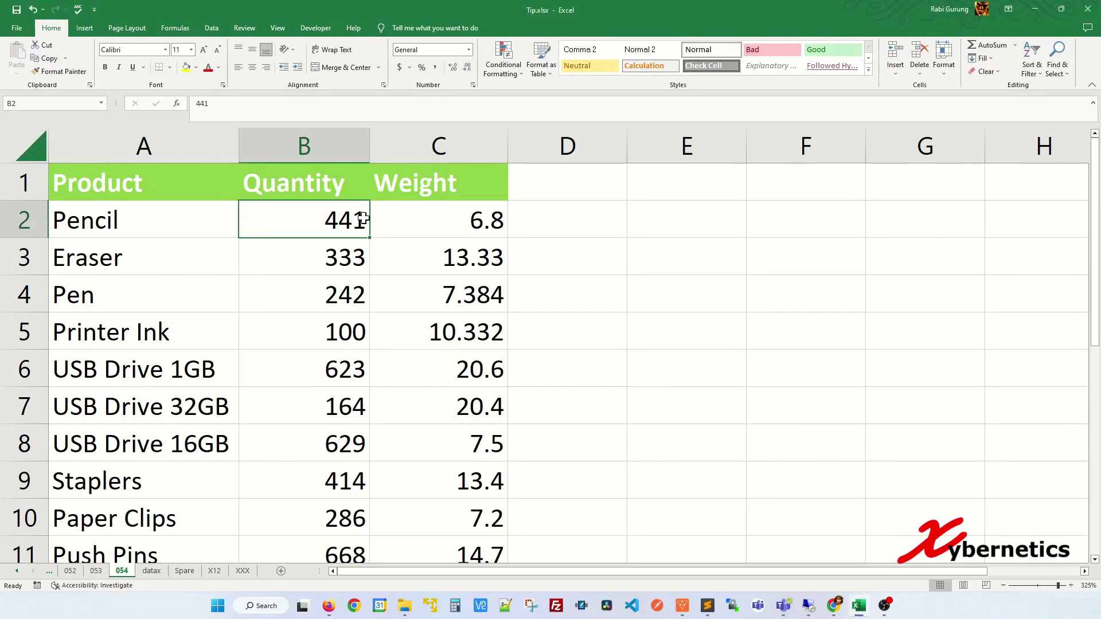
key("F2")
type("pcs")
key("Return")
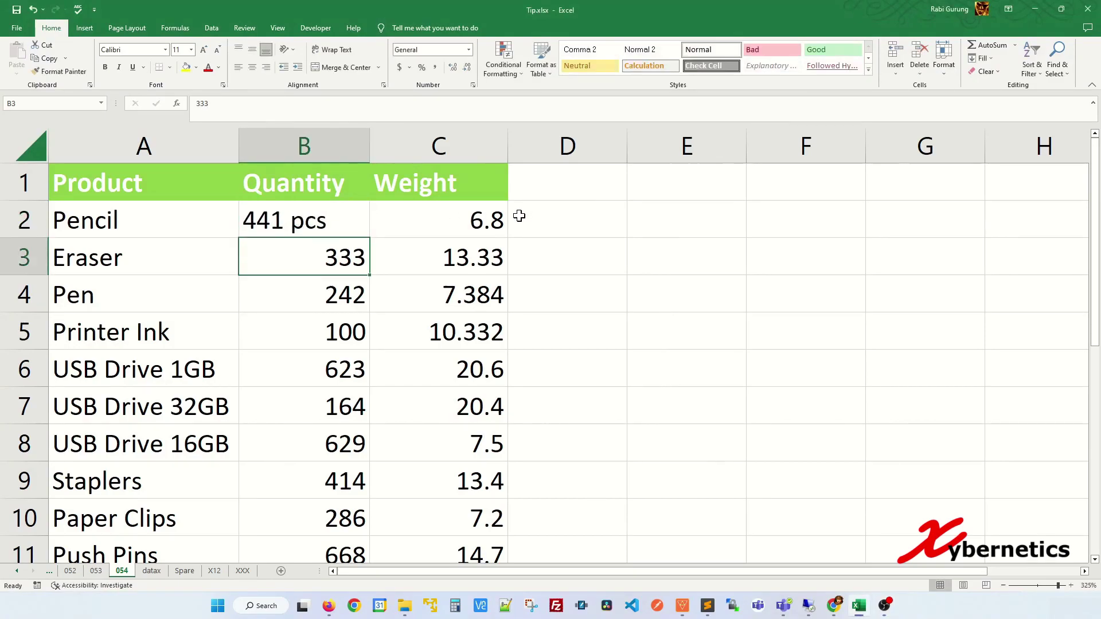
key("F2")
type("pcs")
key("Return")
key("F2")
type("pcs")
key("Return")
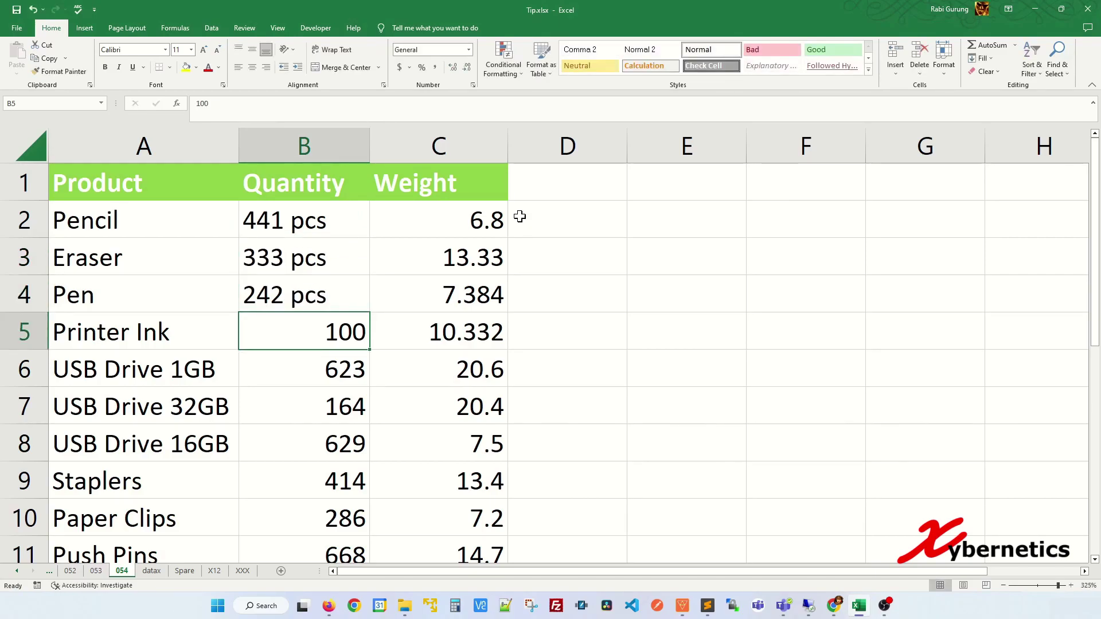
- Undo the three manual "pcs" entries in the Quantity column
key("ctrl+z")
key("ctrl+z")
key("ctrl+z")
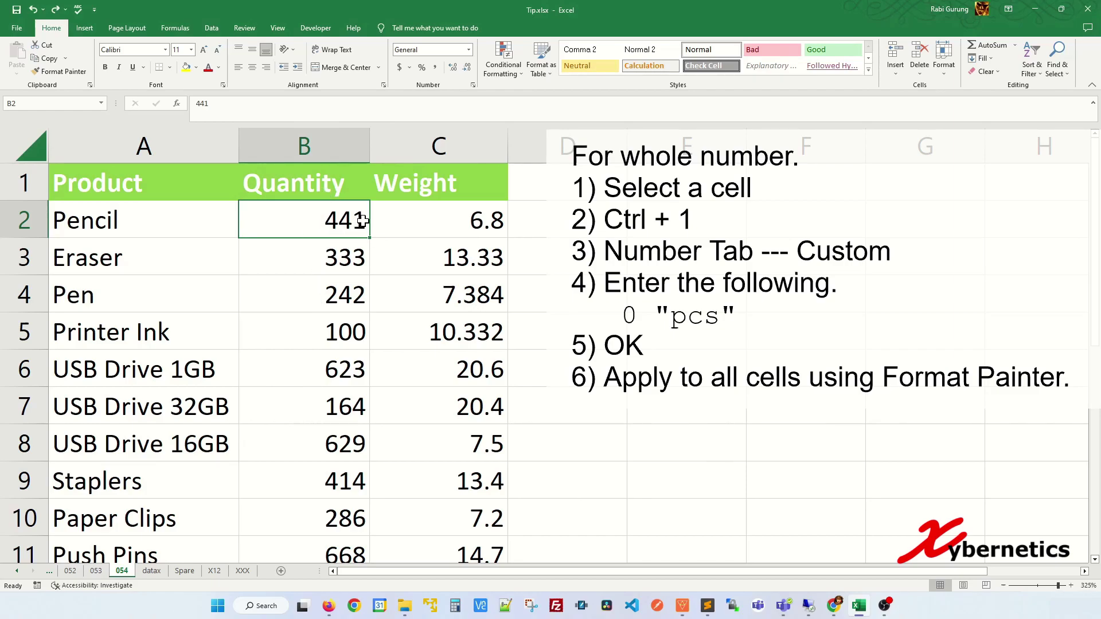
- Apply the custom number format 0 "pcs" to the Pencil quantity in cell B2
key("ctrl+1")
left_click_drag(58, 247, 141, 196)
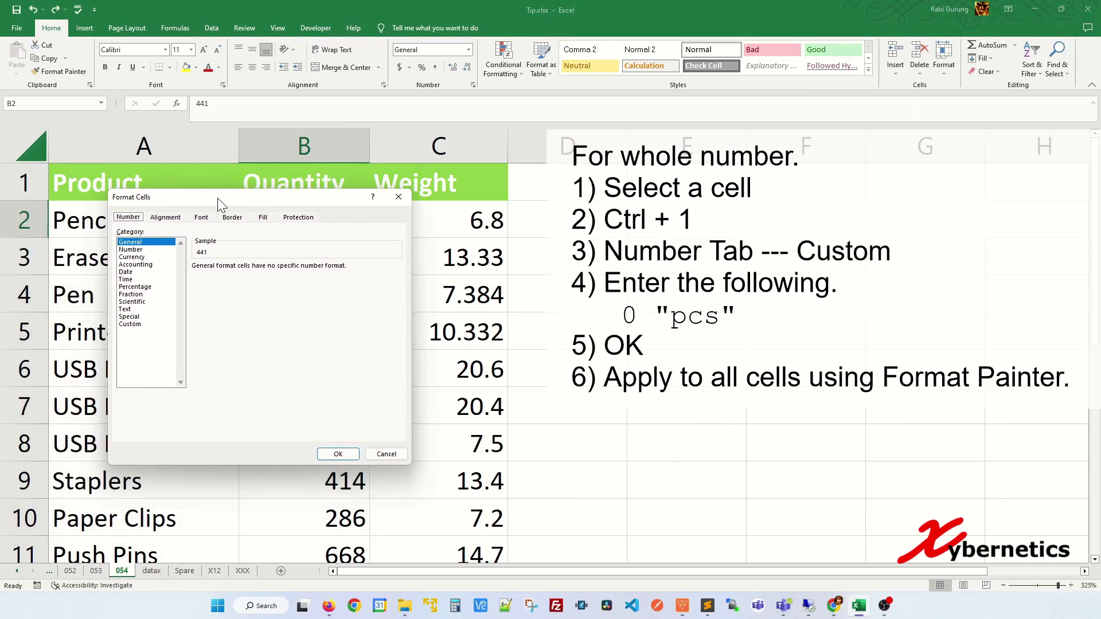
left_click_drag(218, 204, 216, 257)
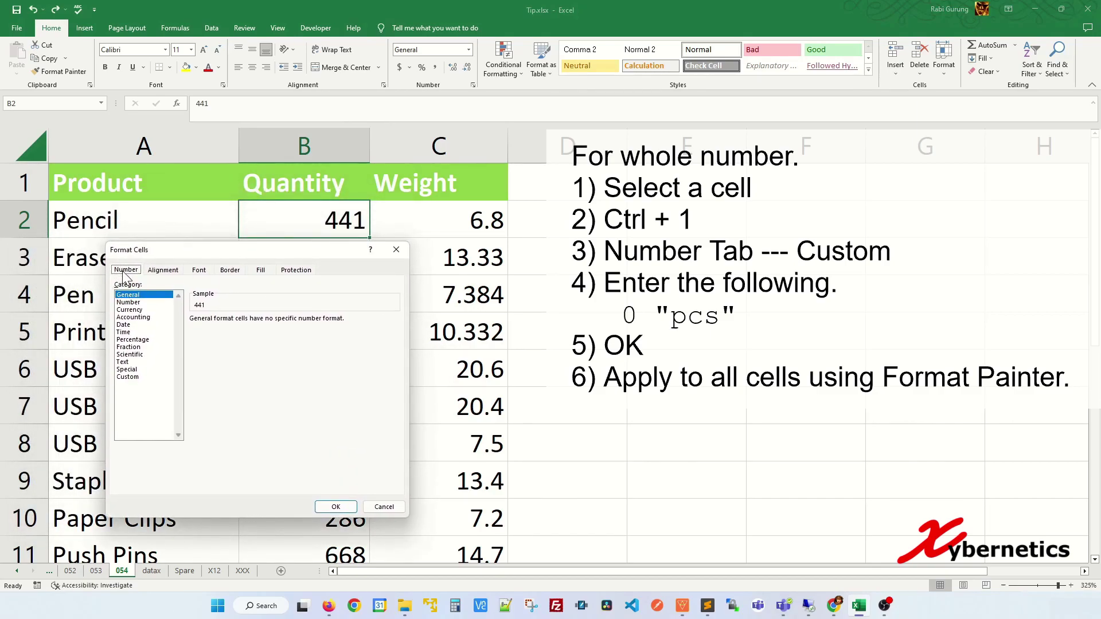
left_click(130, 378)
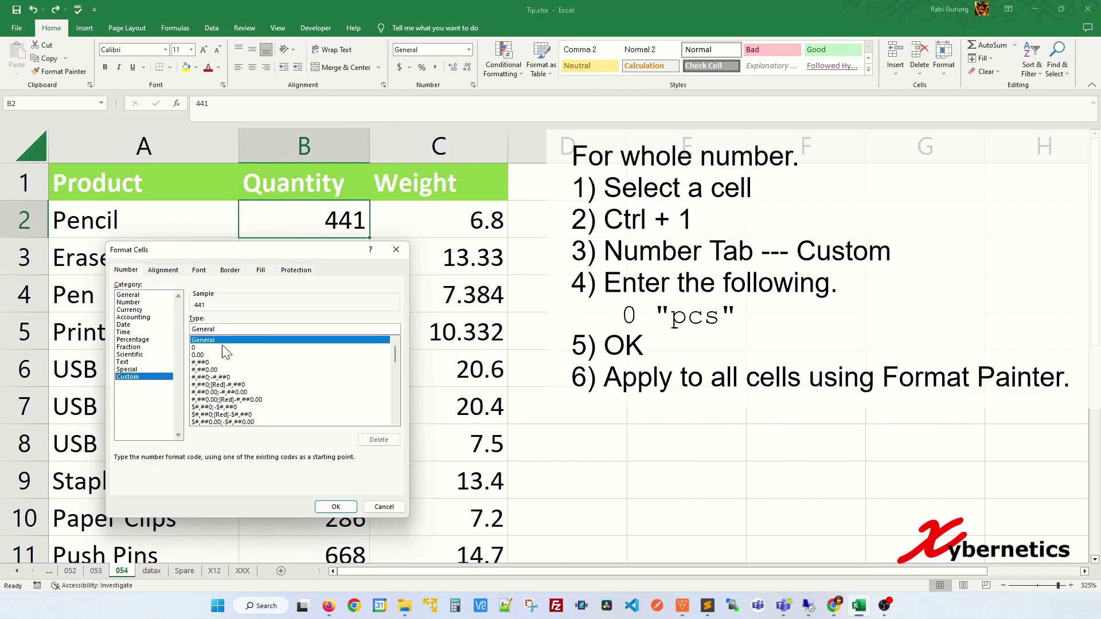
left_click_drag(230, 328, 181, 328)
key("BackSpace")
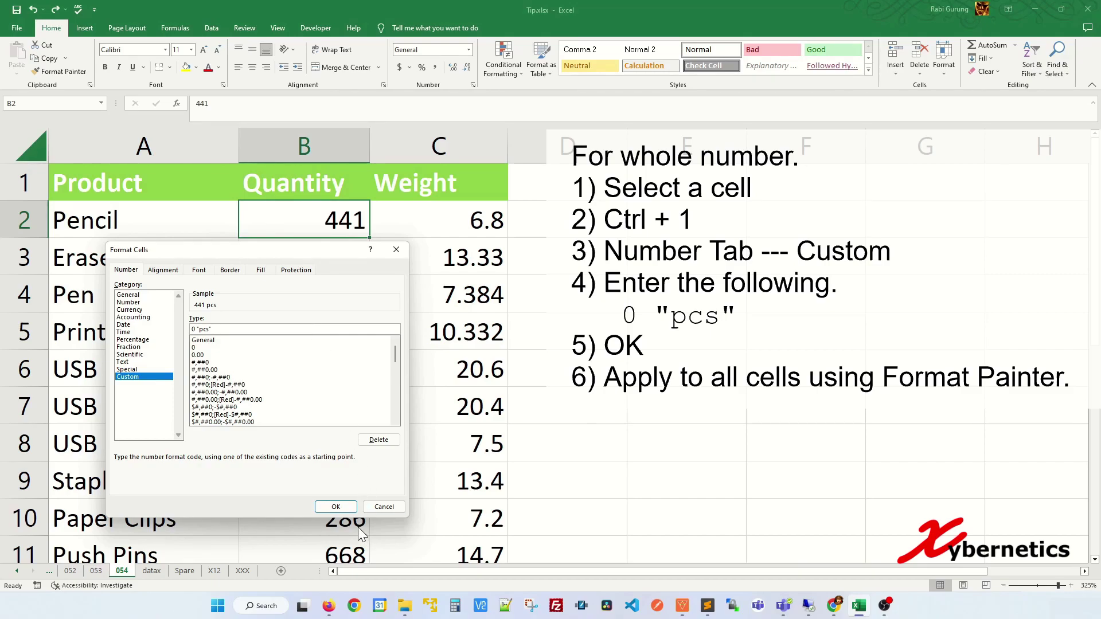
left_click(336, 507)
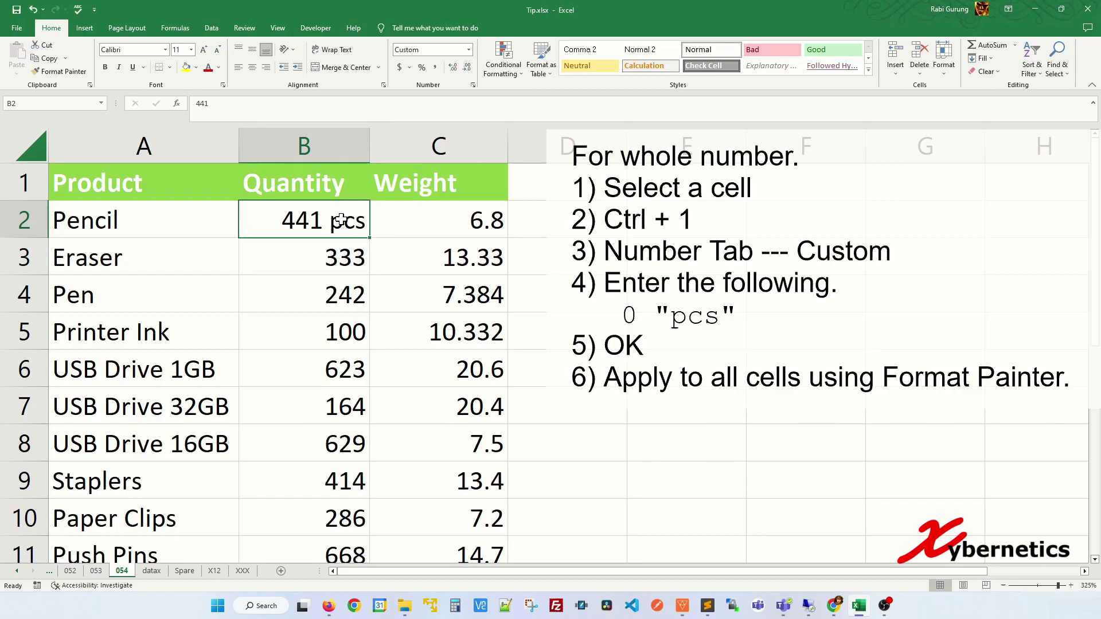
- Copy B2's number format with Format Painter to the remaining Quantity cells from B3 down
left_click(59, 71)
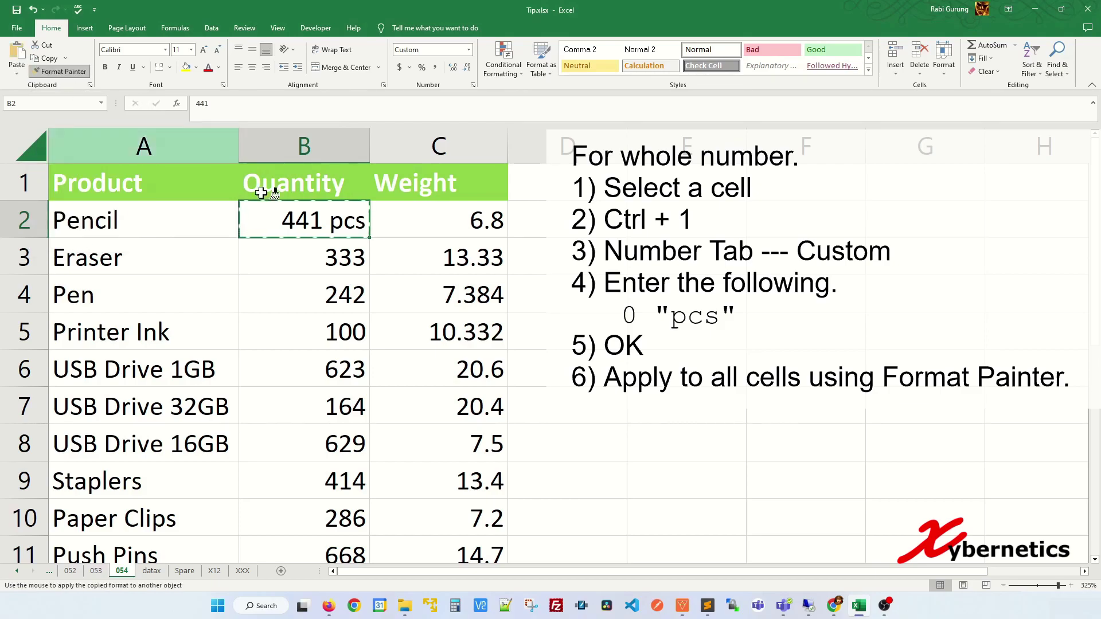
mouse_move(332, 258)
left_mouse_down()
mouse_move(316, 610)
mouse_move(298, 510)
left_mouse_up()
scroll(343, 374, "up", 3)
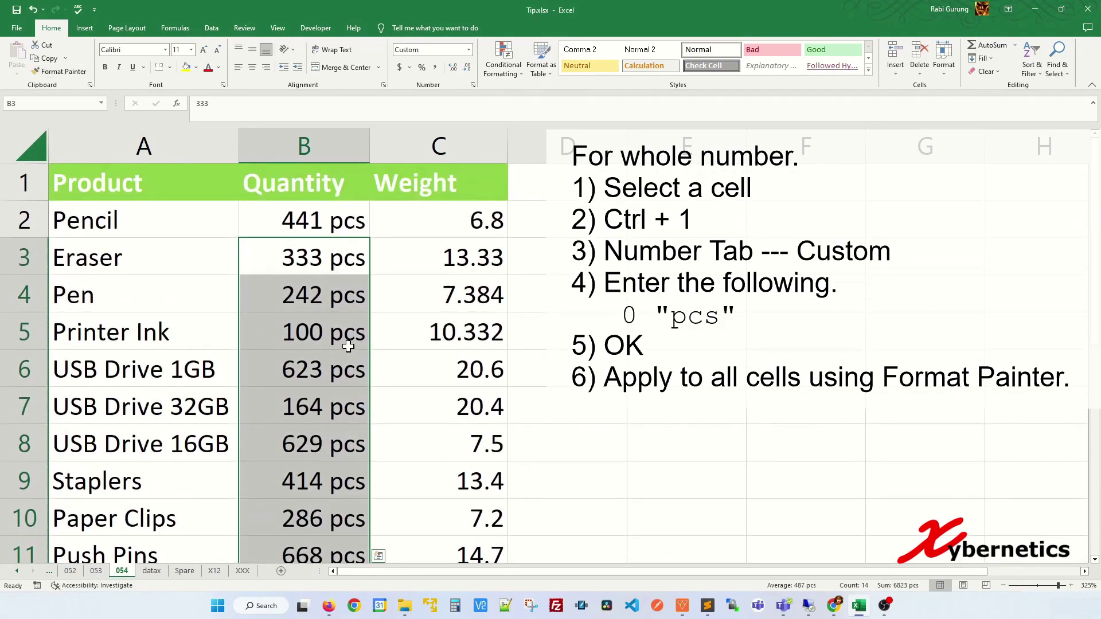
scroll(342, 346, "down", 2)
scroll(347, 252, "up", 2)
left_click(351, 313)
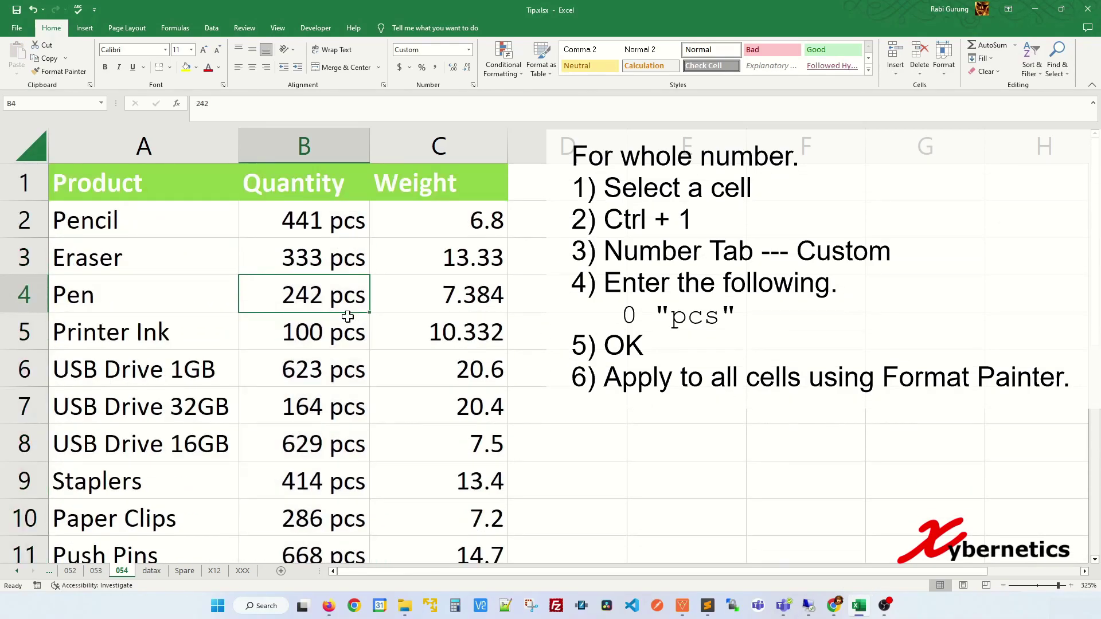
- Enter the quantities 345 for Calculator, 672 for SD Card and 534 for Tape Holder in B17:B19
scroll(347, 315, "down", 5)
scroll(343, 298, "up", 2)
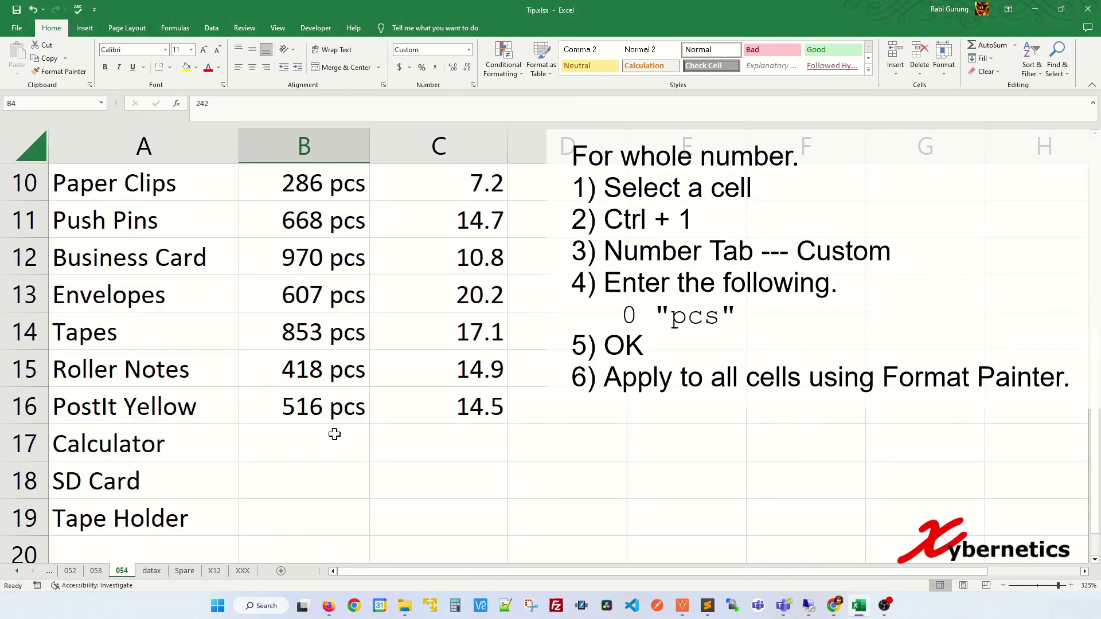
left_click(305, 453)
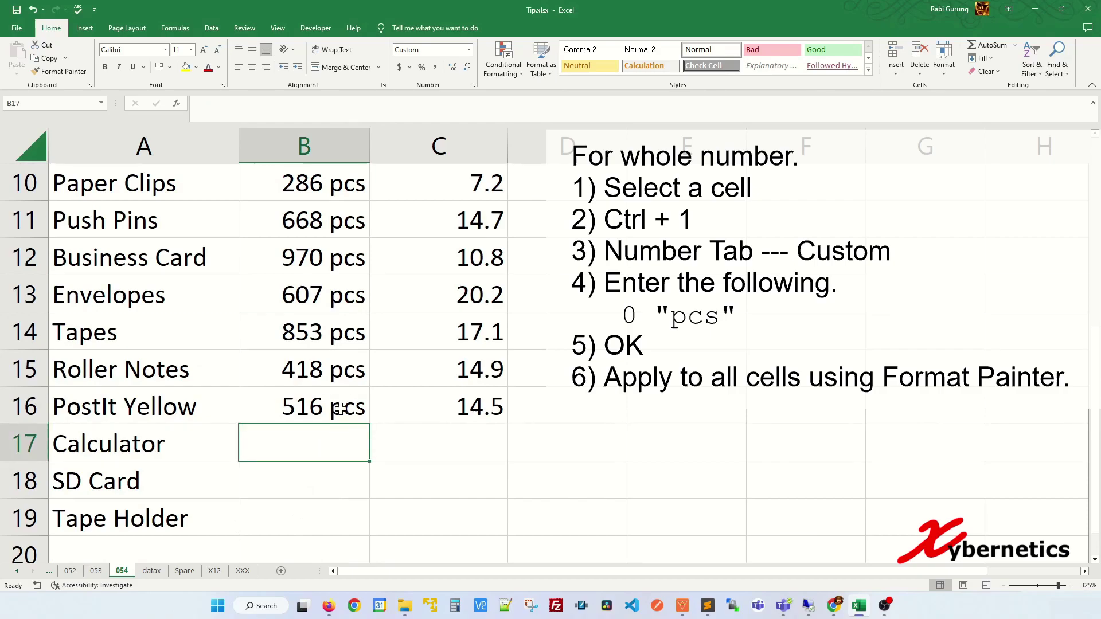
type("345")
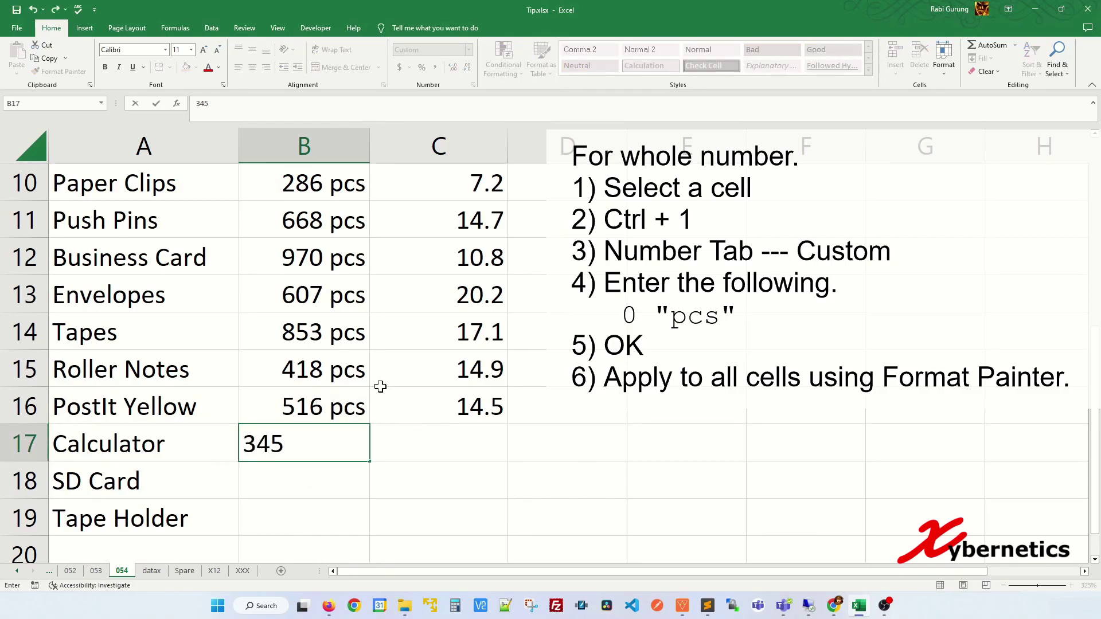
key("Return")
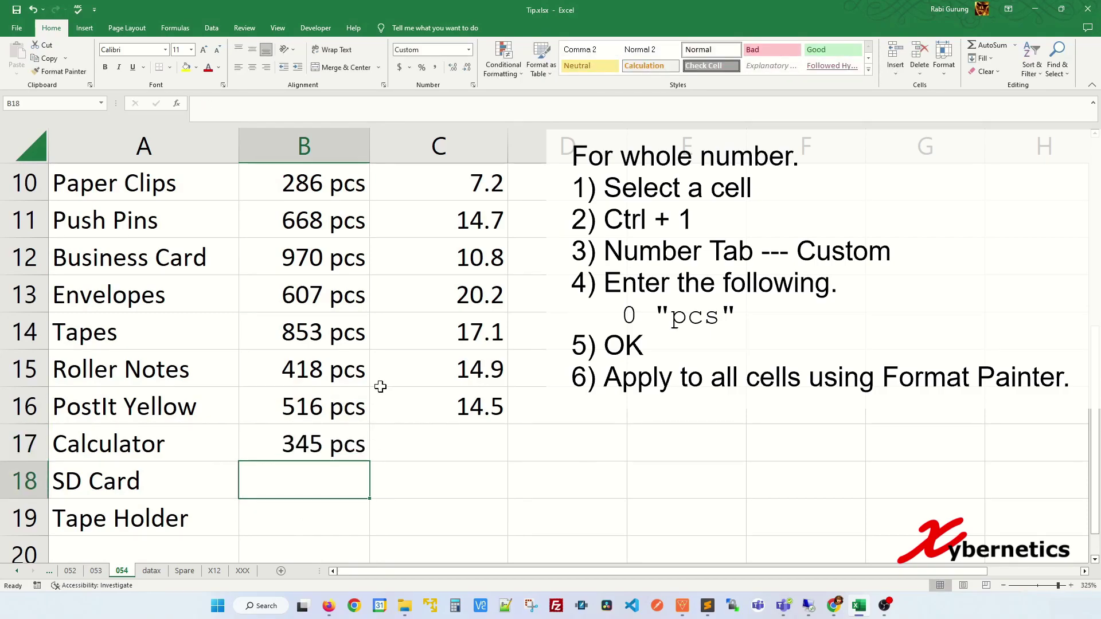
type("672")
key("Return")
type("534")
key("Return")
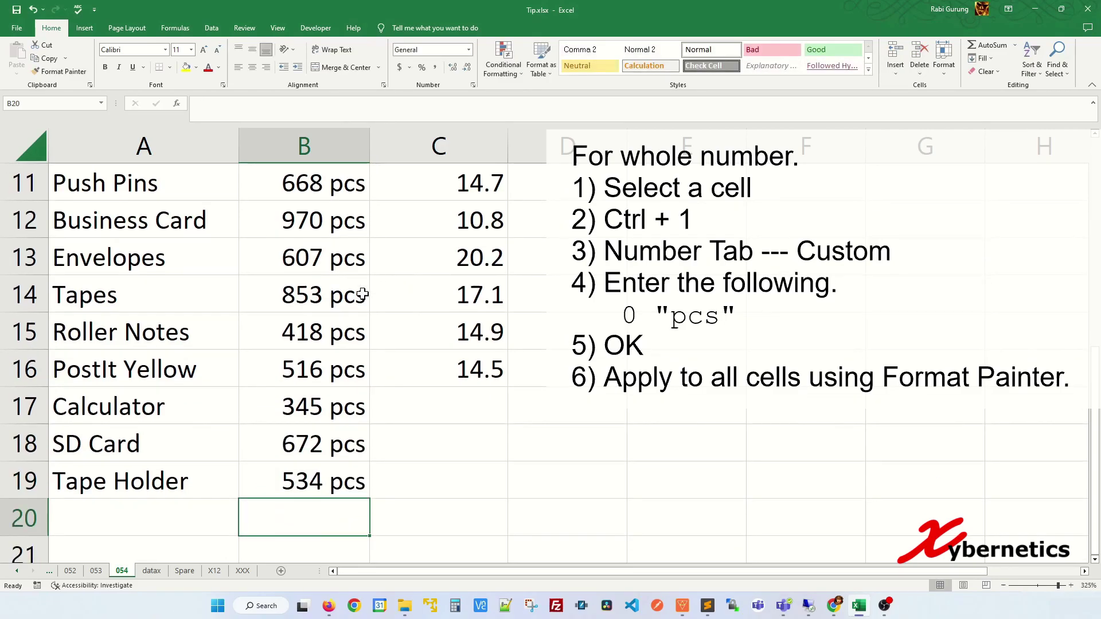
- Total the Quantity column in cell B20 with an AutoSum of B2:B19
scroll(355, 304, "up", 4)
scroll(350, 378, "down", 2)
scroll(351, 353, "down", 2)
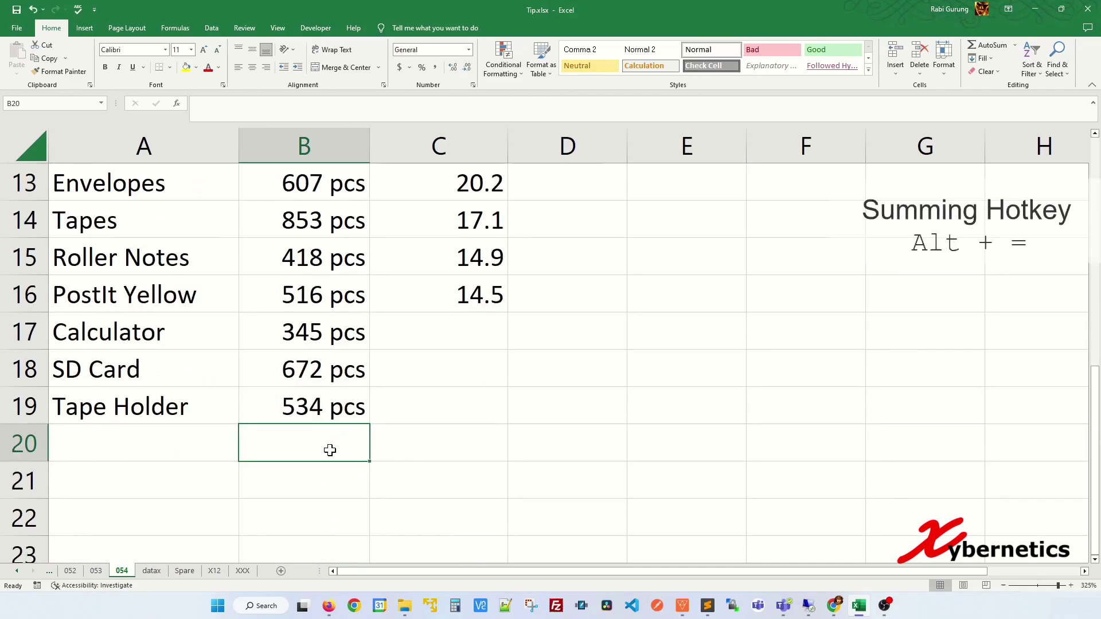
key("alt+equal")
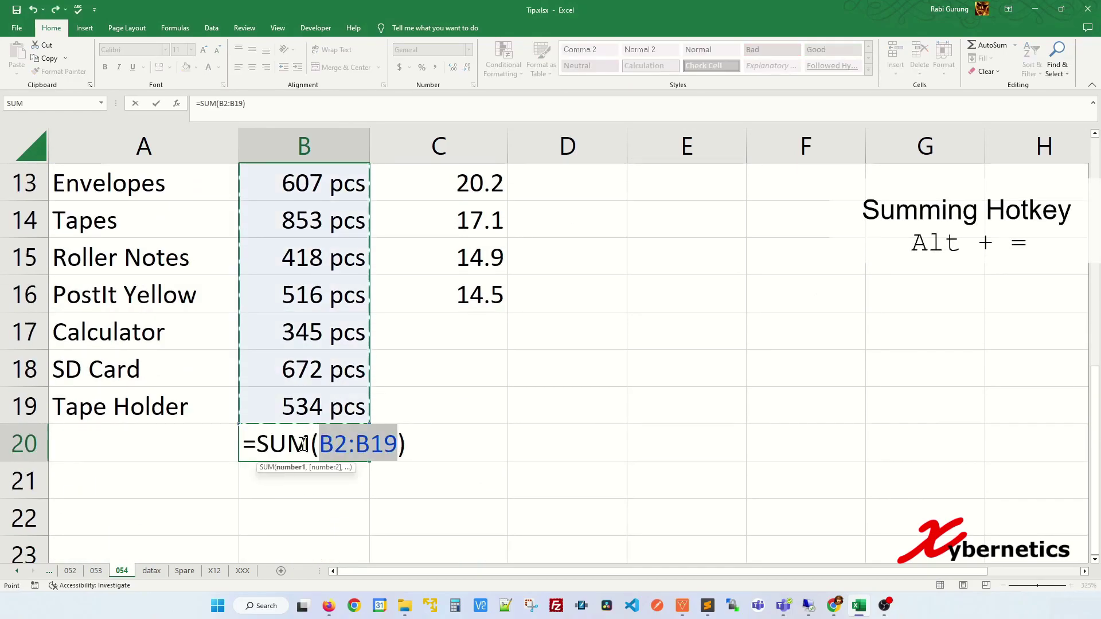
key("Return")
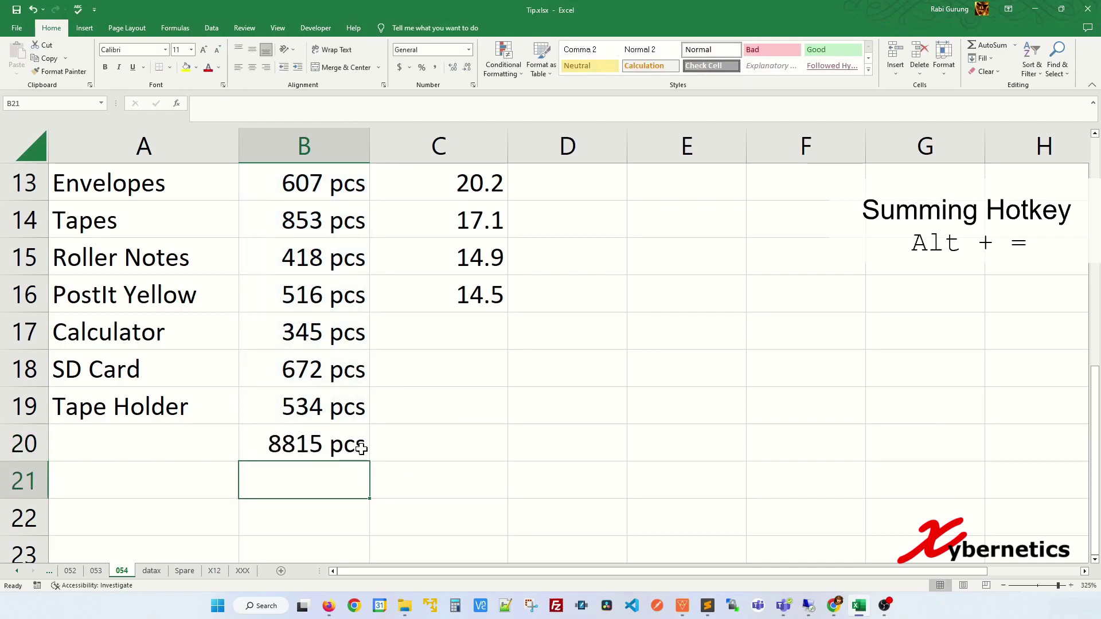
scroll(334, 423, "up", 4)
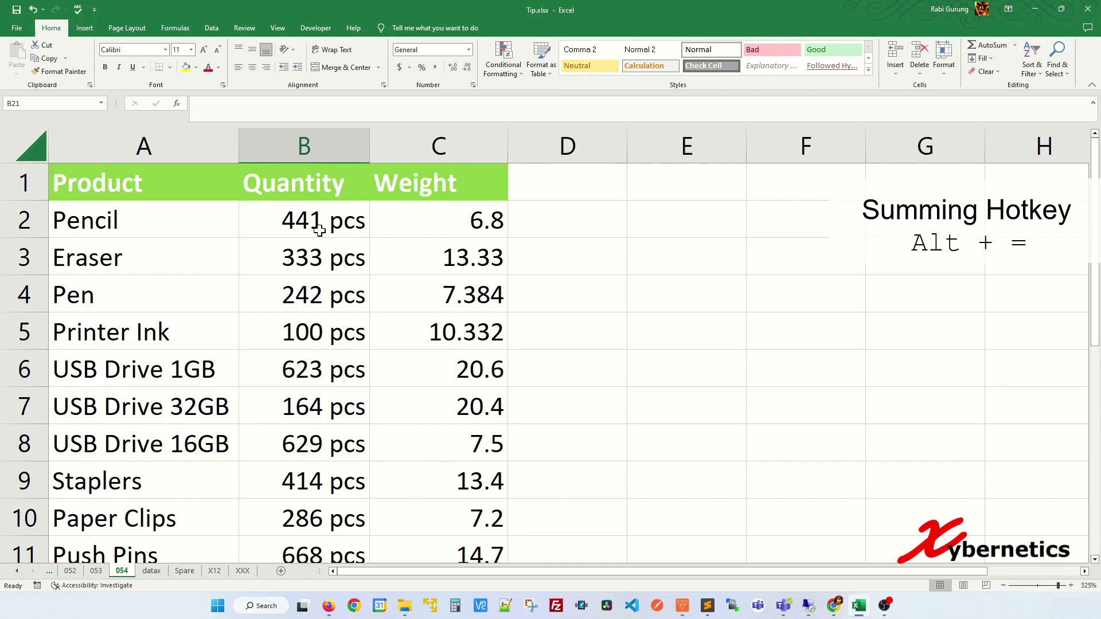
scroll(342, 356, "down", 5)
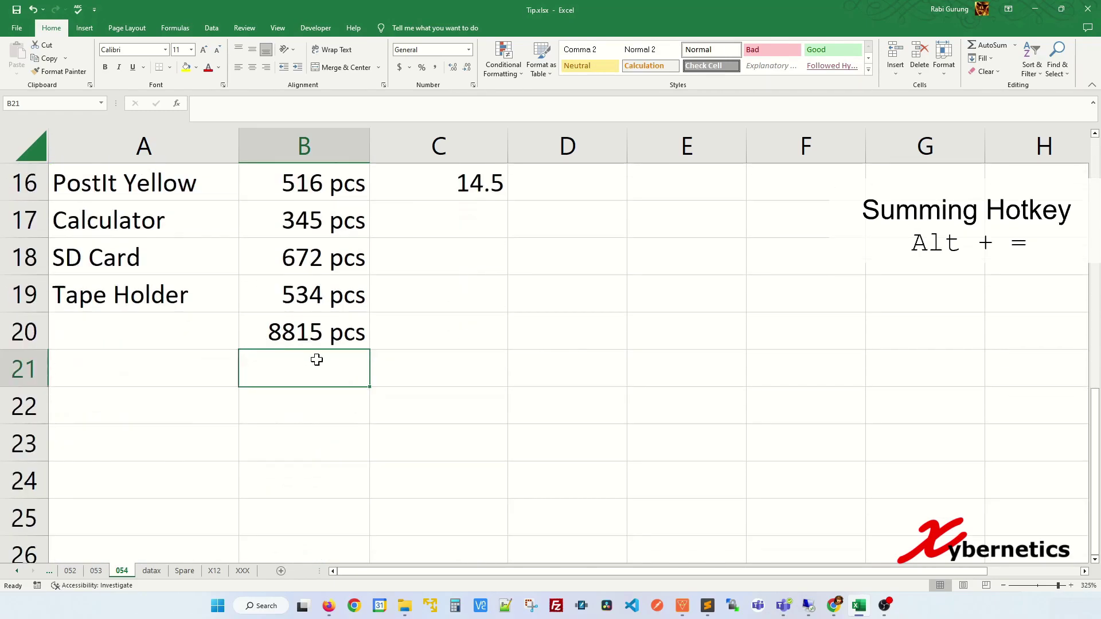
scroll(336, 339, "up", 5)
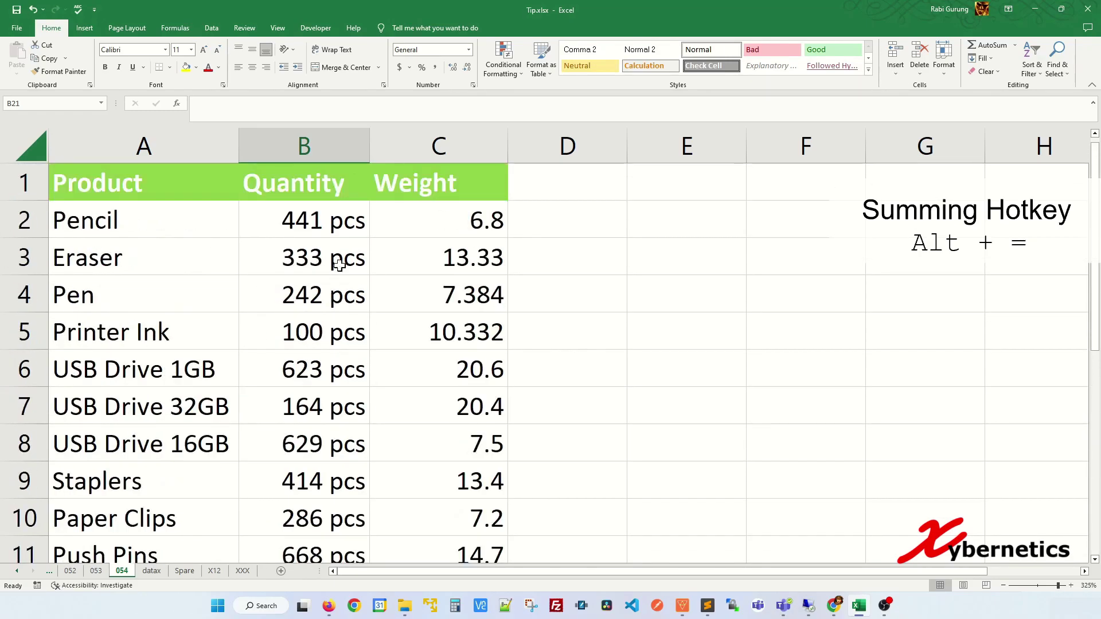
left_click(337, 217)
left_click(479, 327)
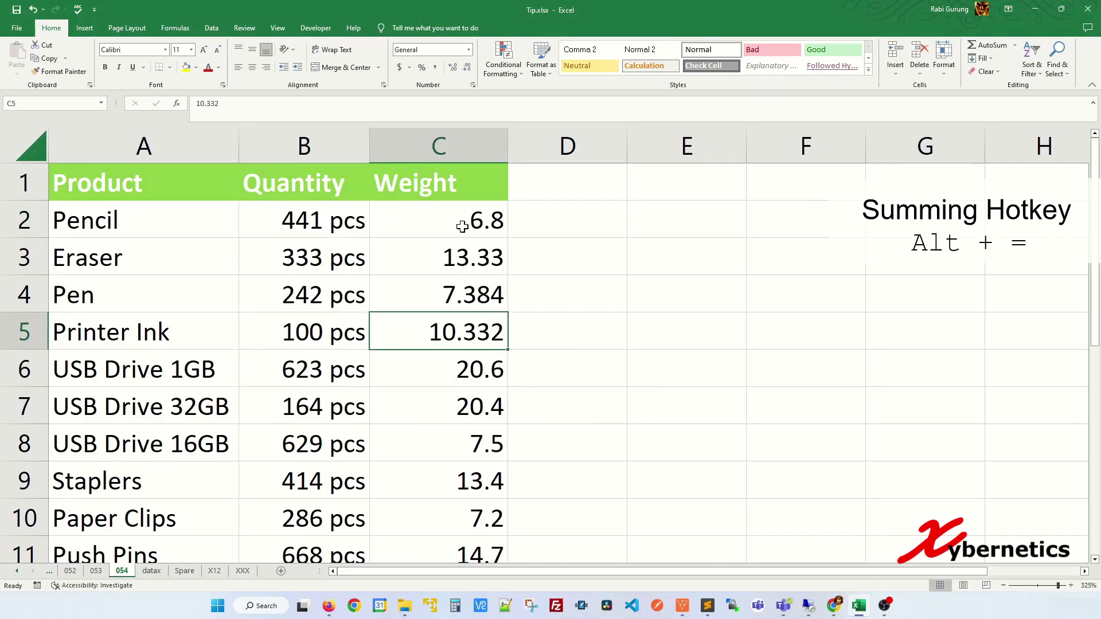
scroll(346, 257, "down", 5)
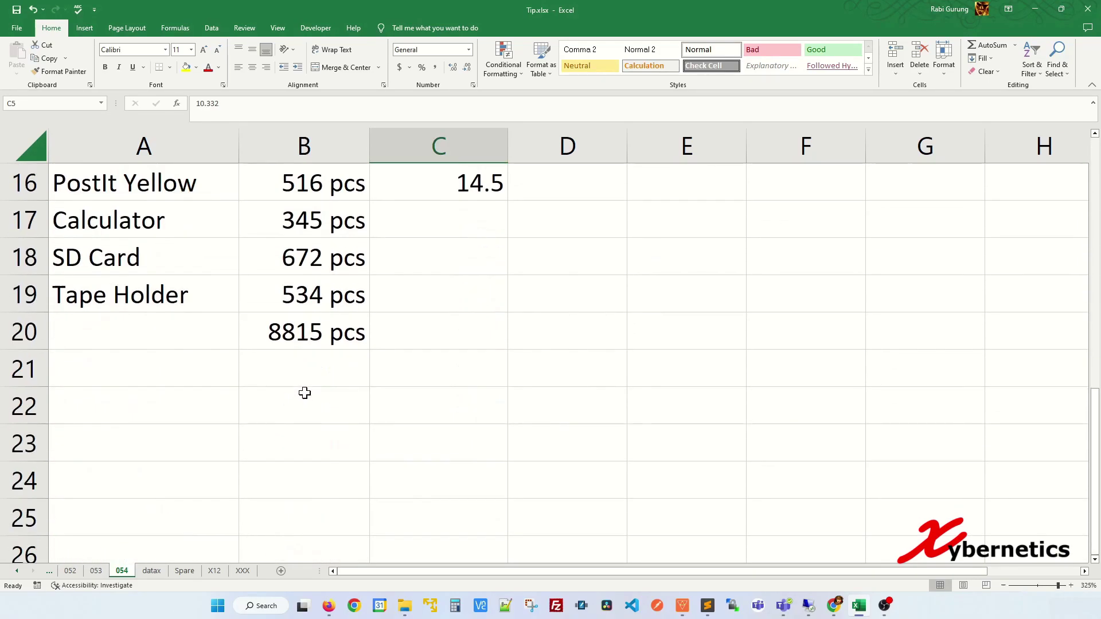
scroll(435, 329, "up", 5)
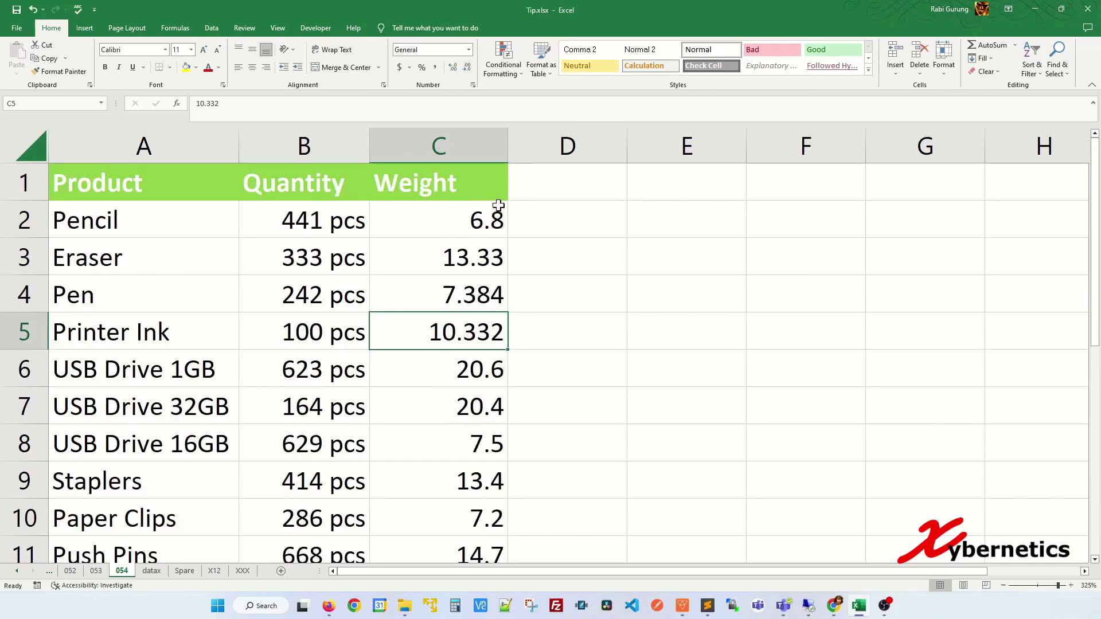
- Apply the custom number format 0.000 "kg" to the Pencil weight in cell C2
left_click(488, 228)
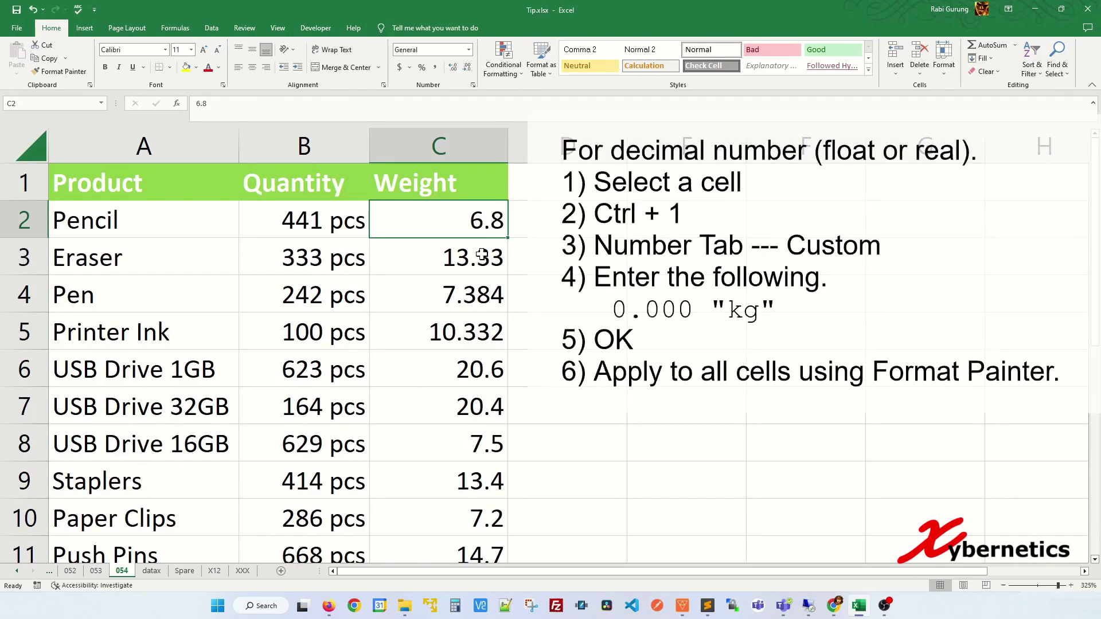
scroll(508, 288, "down", 1)
scroll(507, 288, "down", 3)
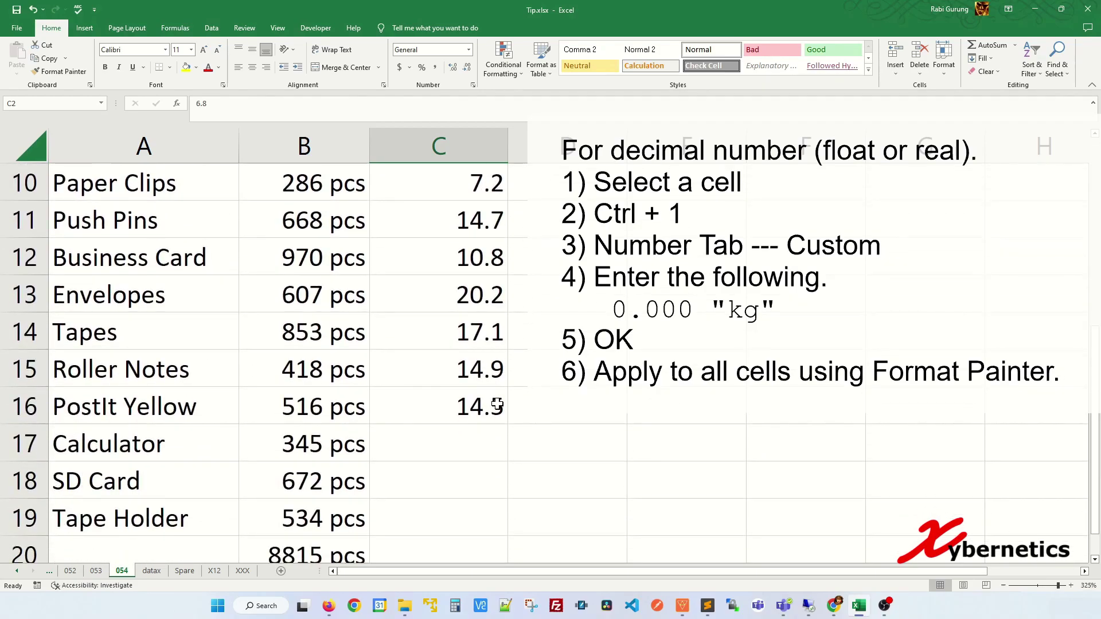
scroll(500, 390, "up", 3)
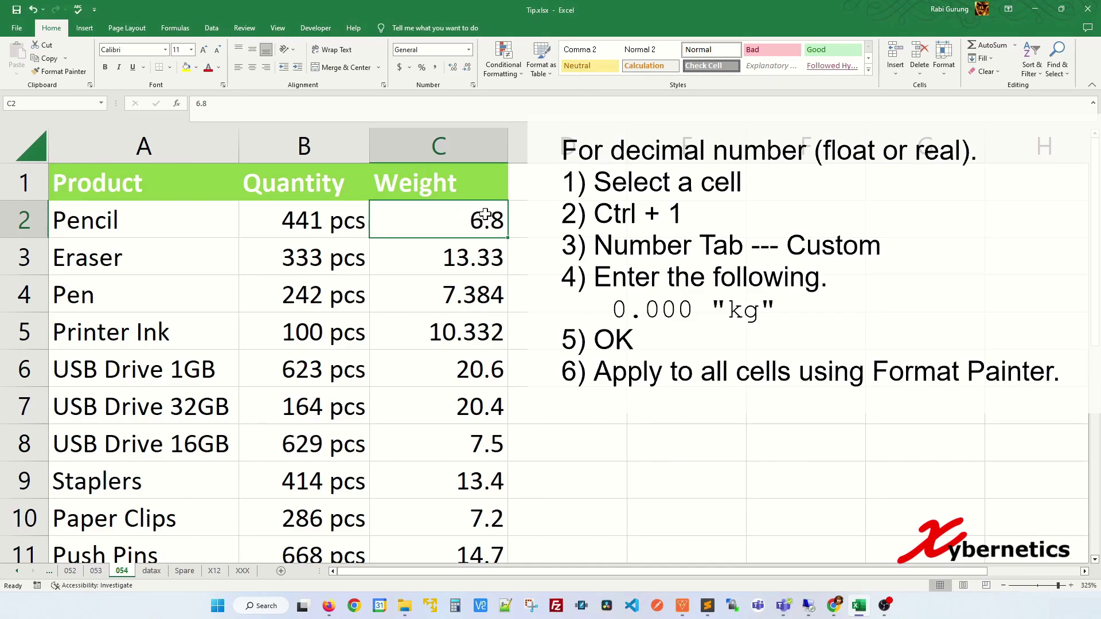
key("ctrl+1")
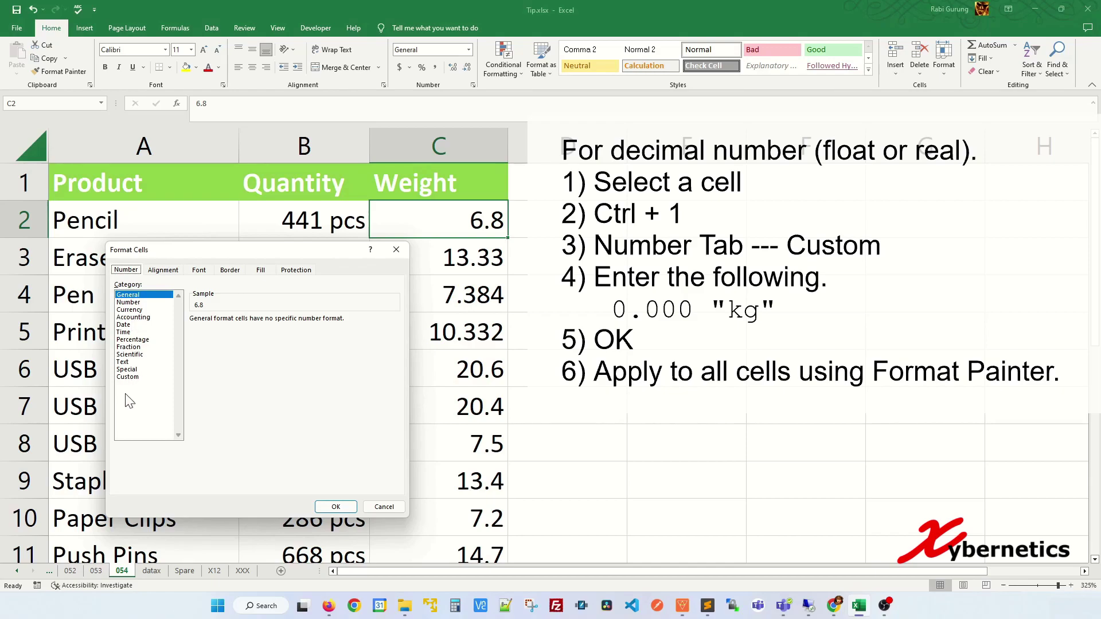
left_click(128, 378)
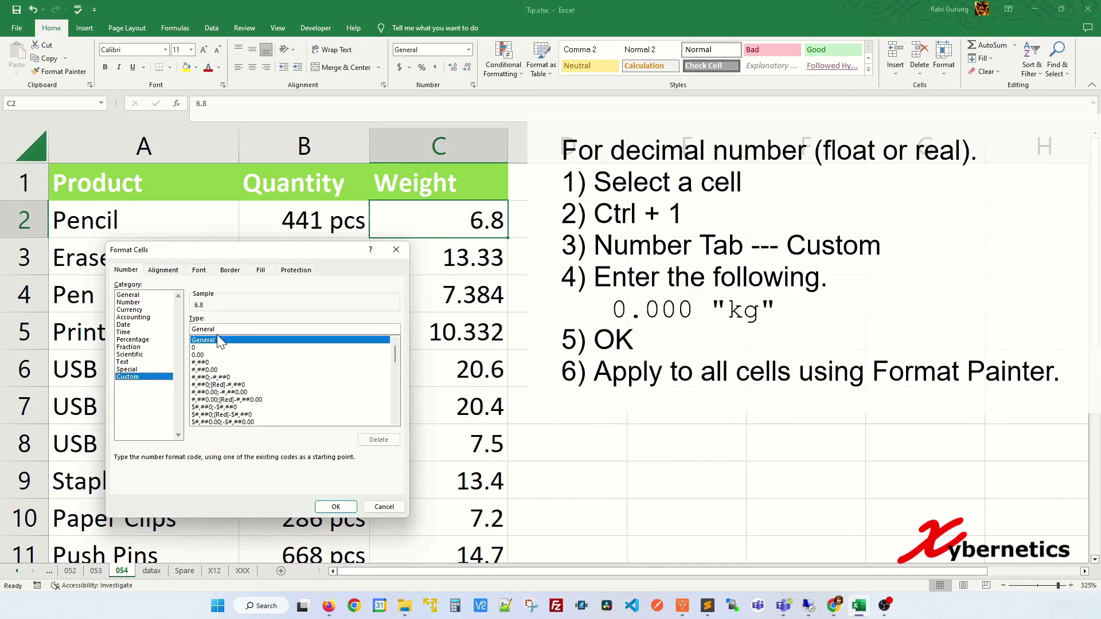
left_click_drag(226, 327, 173, 330)
key("BackSpace")
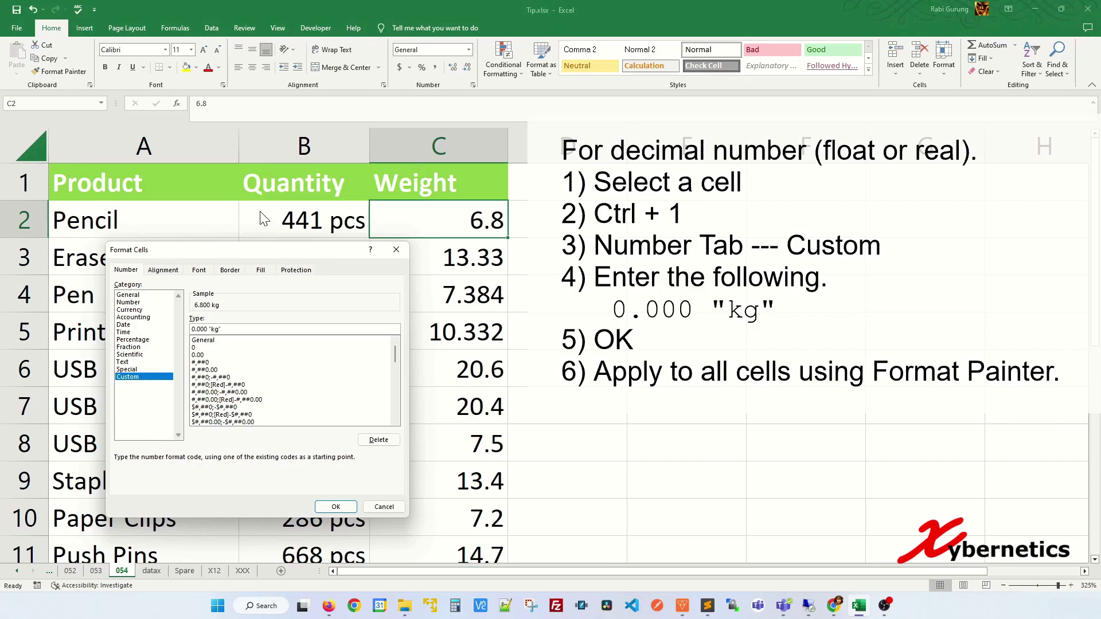
type("\"")
left_click(336, 506)
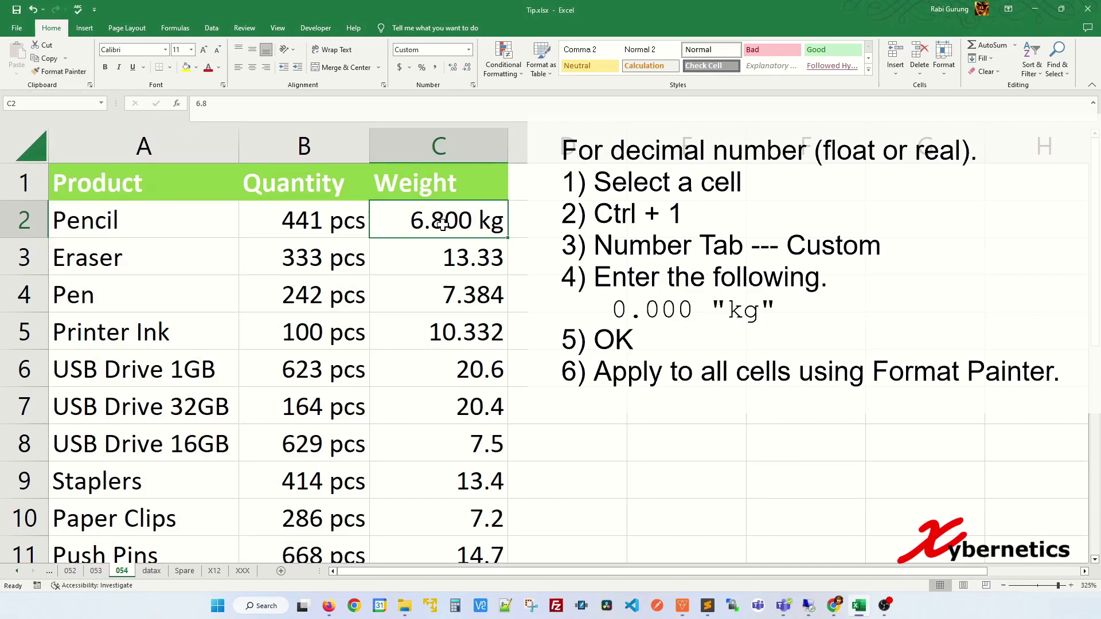
- Copy C2's number format with Format Painter to the remaining Weight cells from C3 down
left_click(63, 71)
mouse_move(479, 264)
left_mouse_down()
mouse_move(473, 250)
mouse_move(447, 601)
mouse_move(429, 454)
left_mouse_up()
scroll(441, 411, "up", 4)
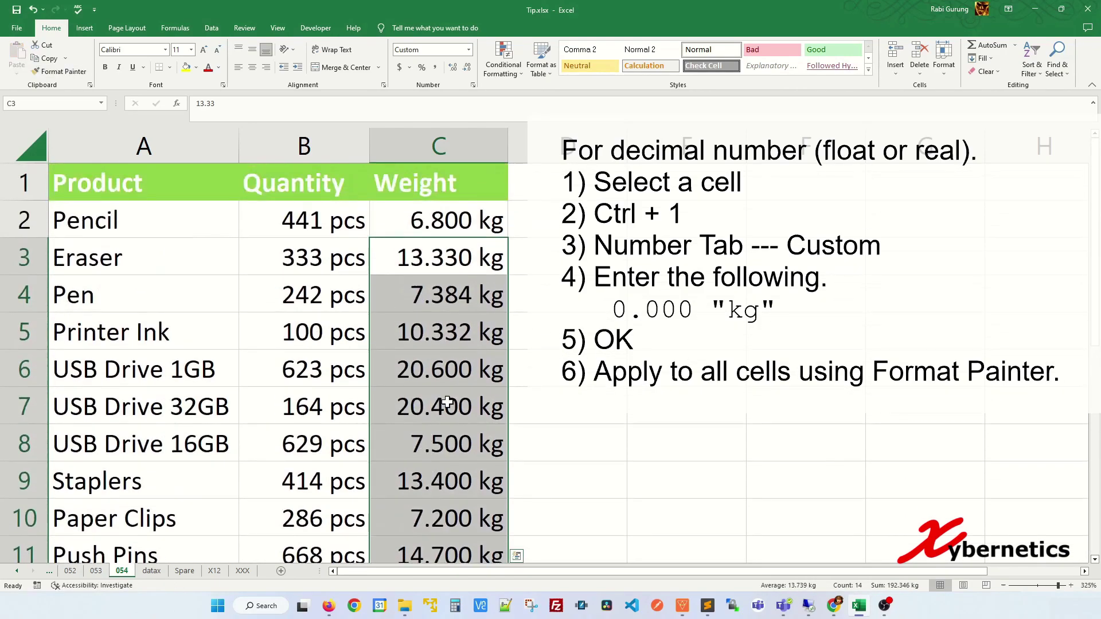
left_click(481, 324)
scroll(466, 340, "down", 4)
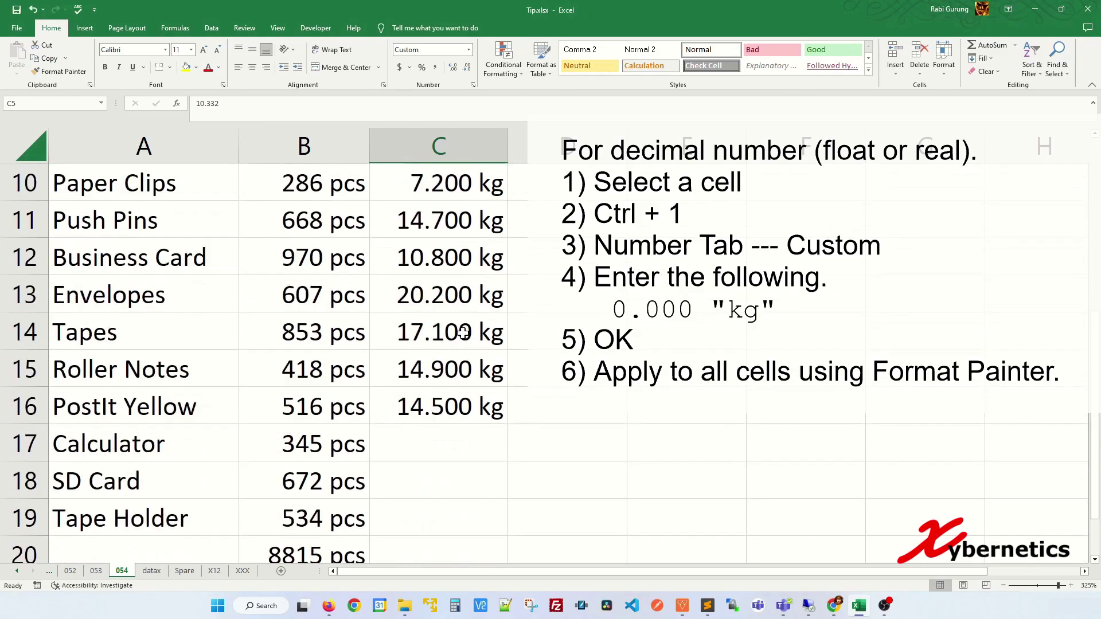
- Enter the weights 324.22 for Calculator, 53.33 for SD Card and 43.32 for Tape Holder in C17:C19
left_click(456, 325)
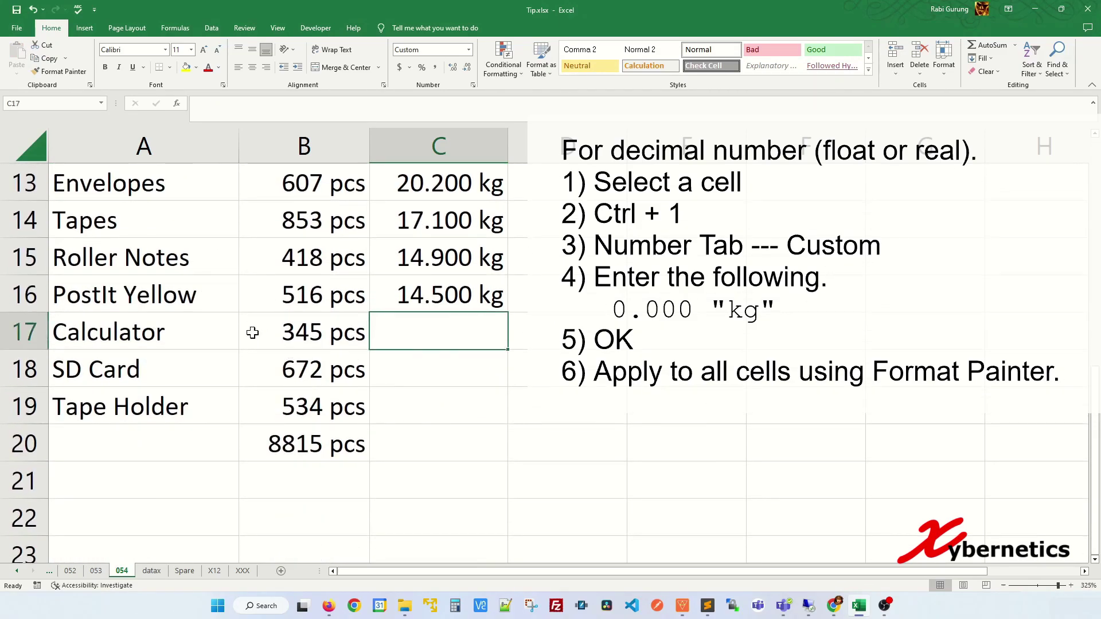
left_click(285, 361)
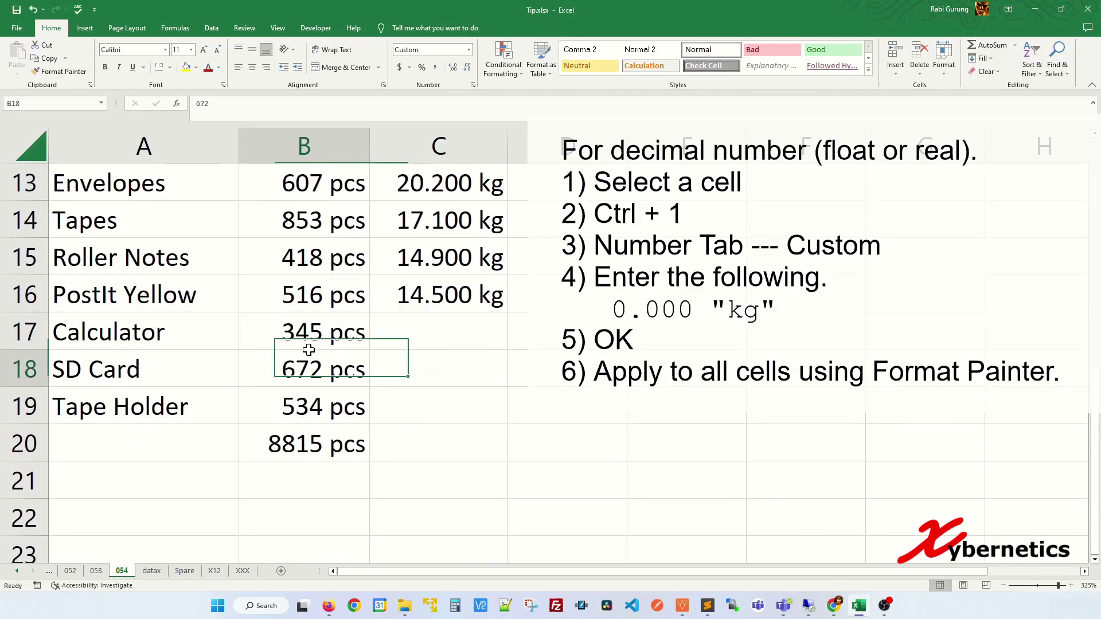
left_click(456, 325)
type("324.22")
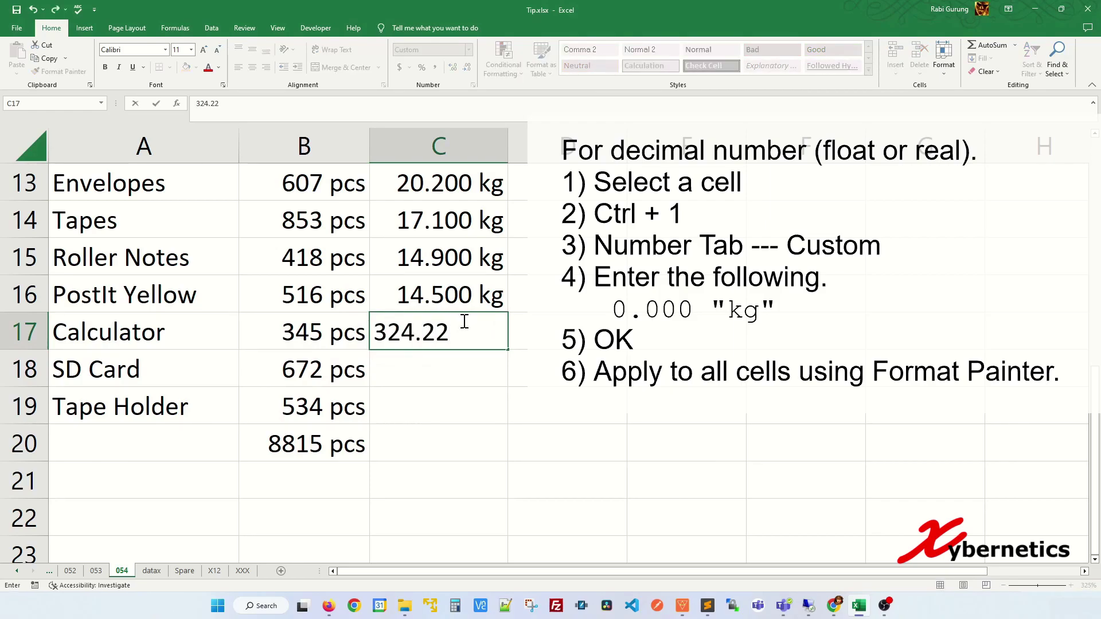
key("Return")
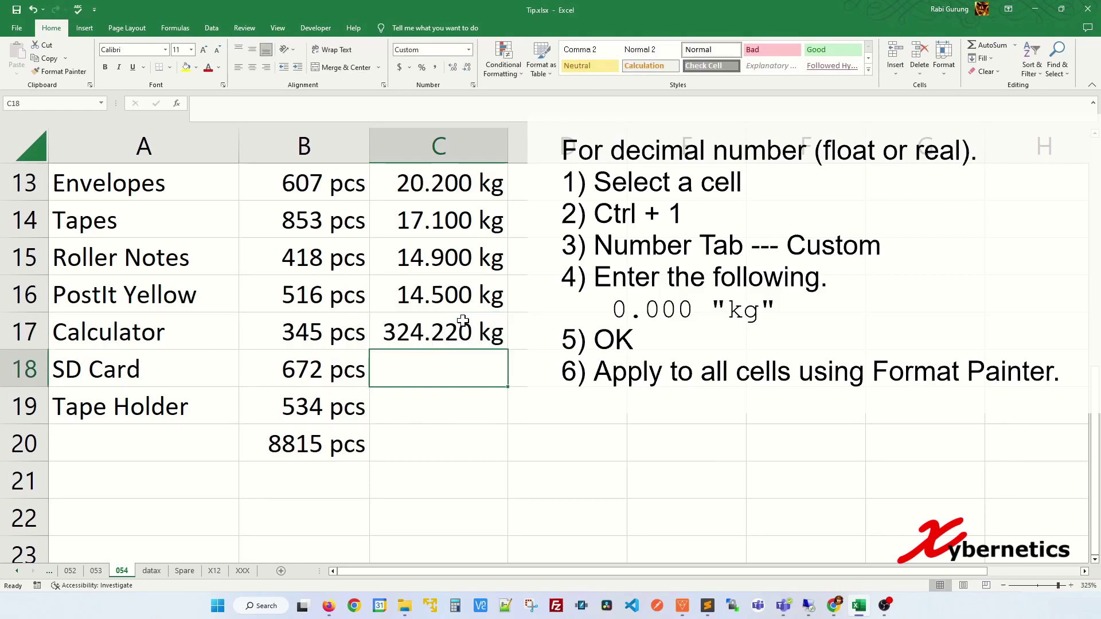
type("53.330 kg")
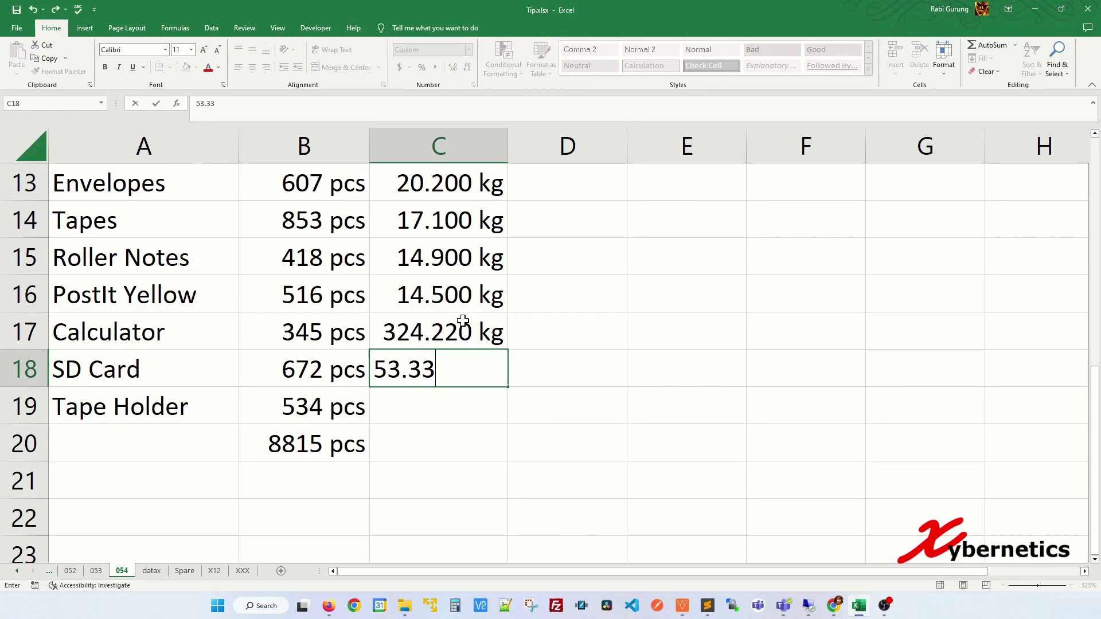
key("Return")
type("43.3")
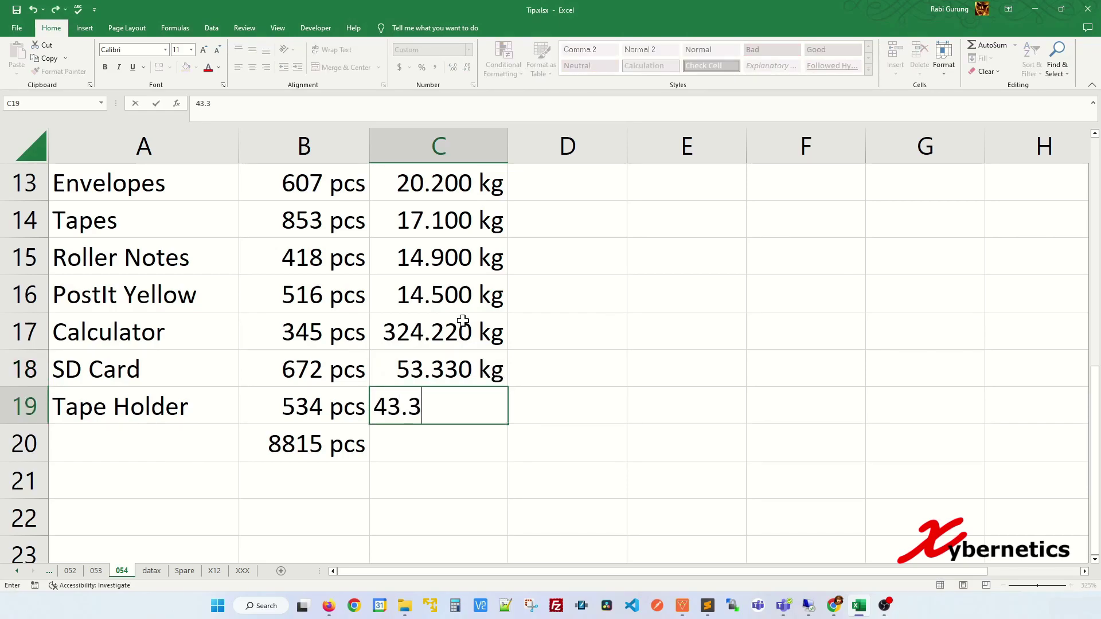
type("2")
key("Return")
- Correct the Calculator weight in cell C17 to 34.22
double_click(463, 320)
key("BackSpace")
key("Return")
key("Return")
key("Return")
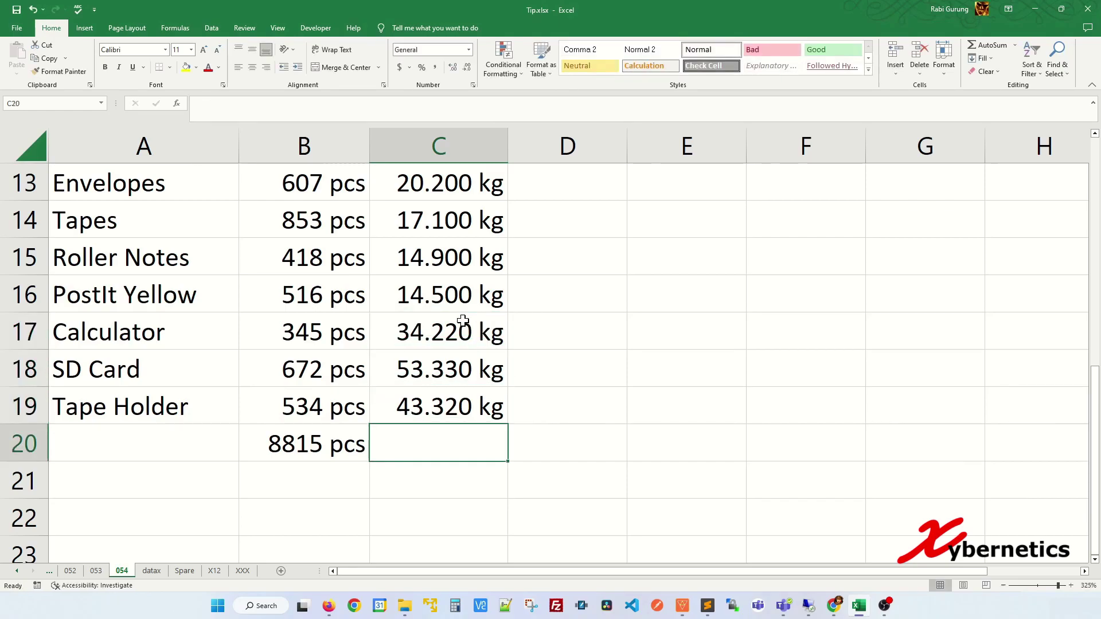
- Label cell A20 as TOTAL and make the label bold
key("Left")
key("Left")
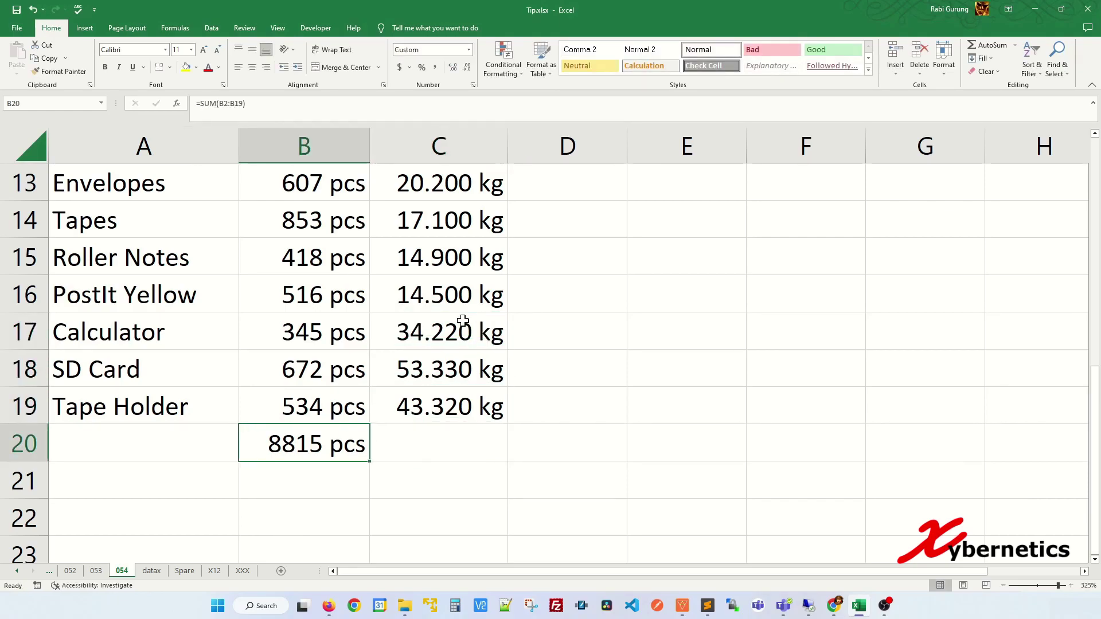
type("TOTAL")
key("ctrl+Return")
key("ctrl+b")
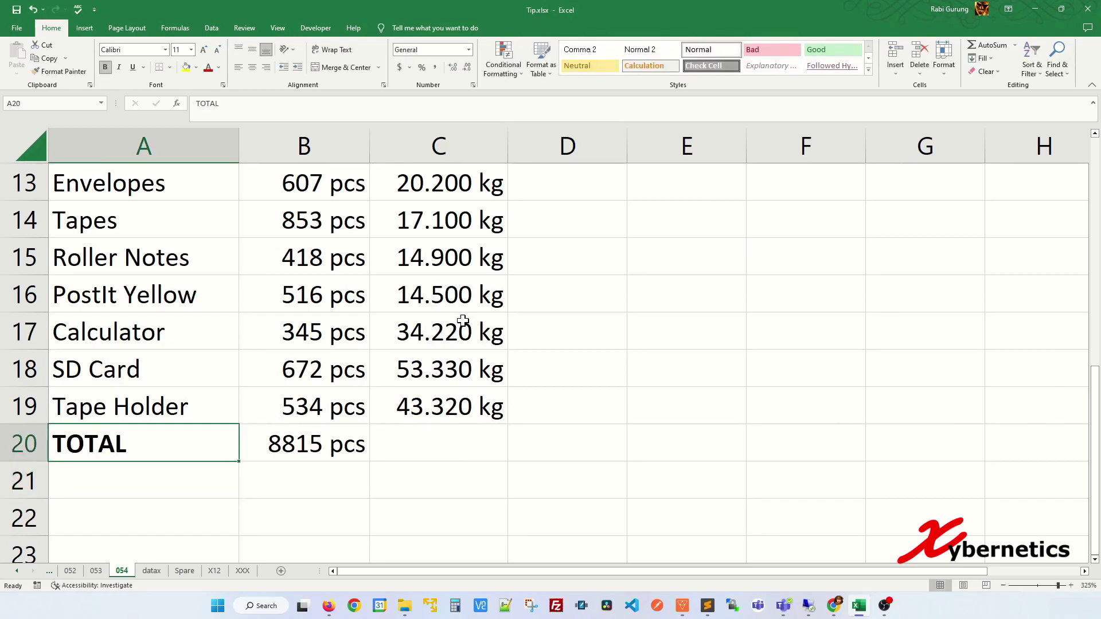
- Total the Weight column in cell C20 with an AutoSum of C2:C19
key("Right")
key("Right")
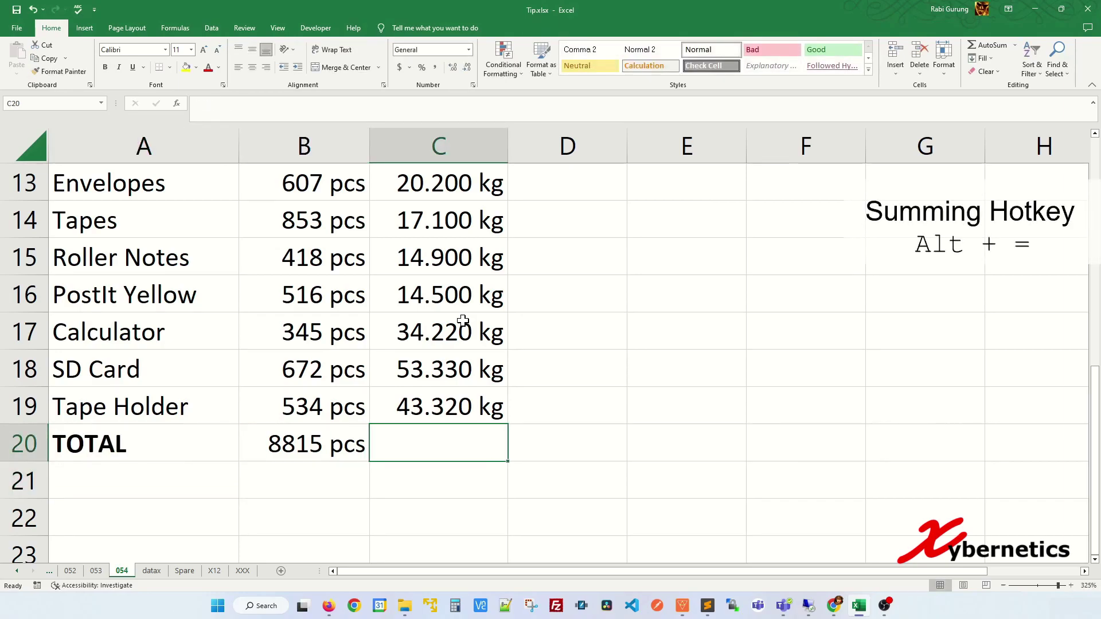
key("alt+equal")
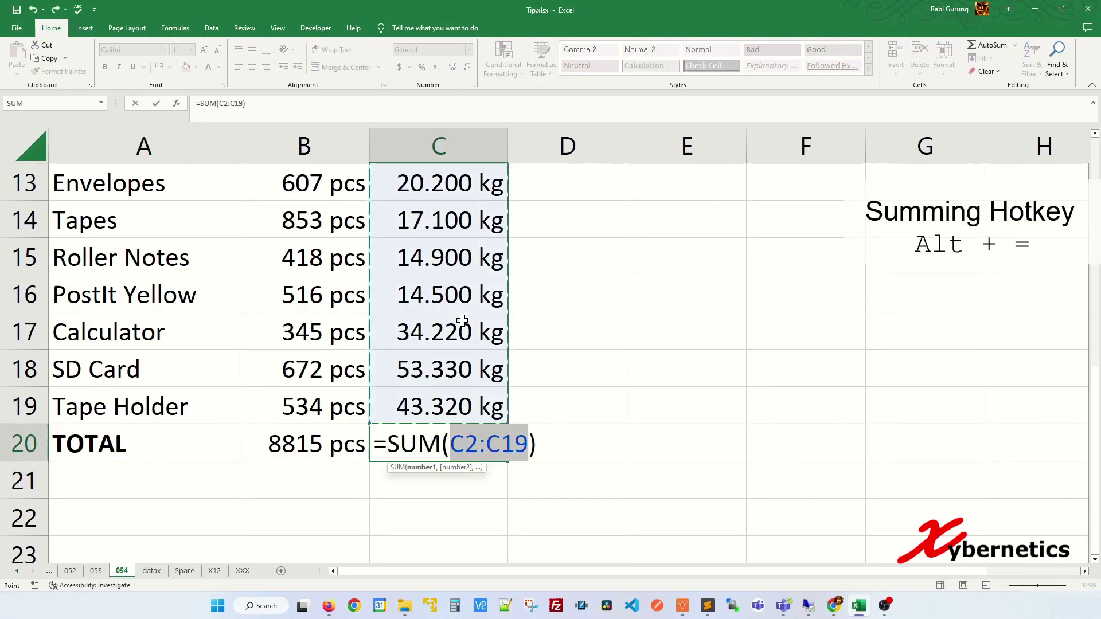
key("Return")
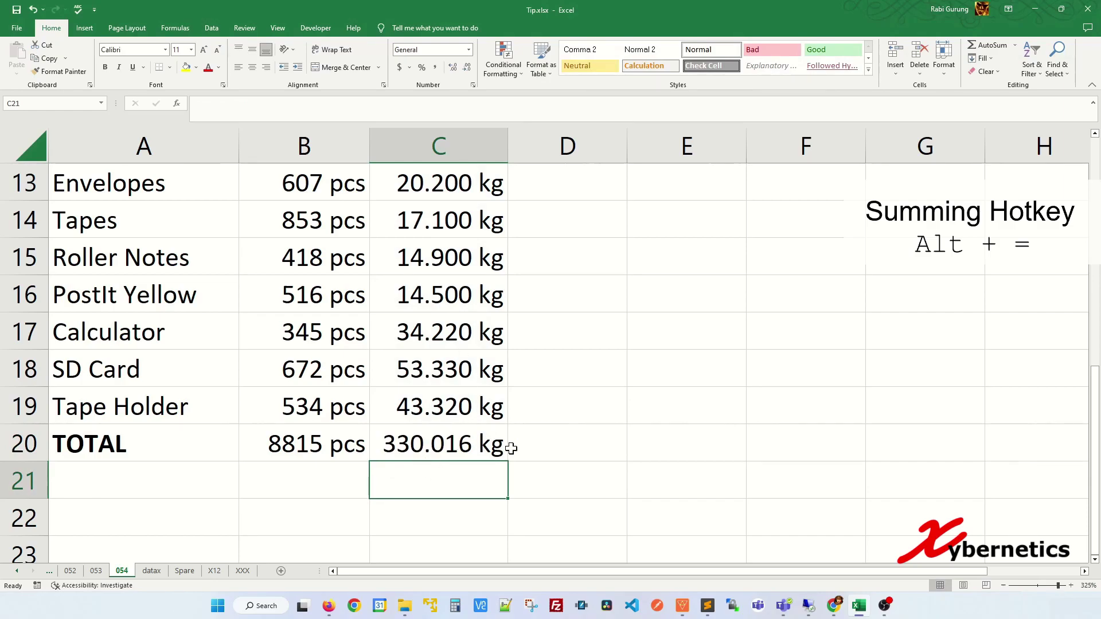
left_click(459, 442)
scroll(429, 406, "up", 4)
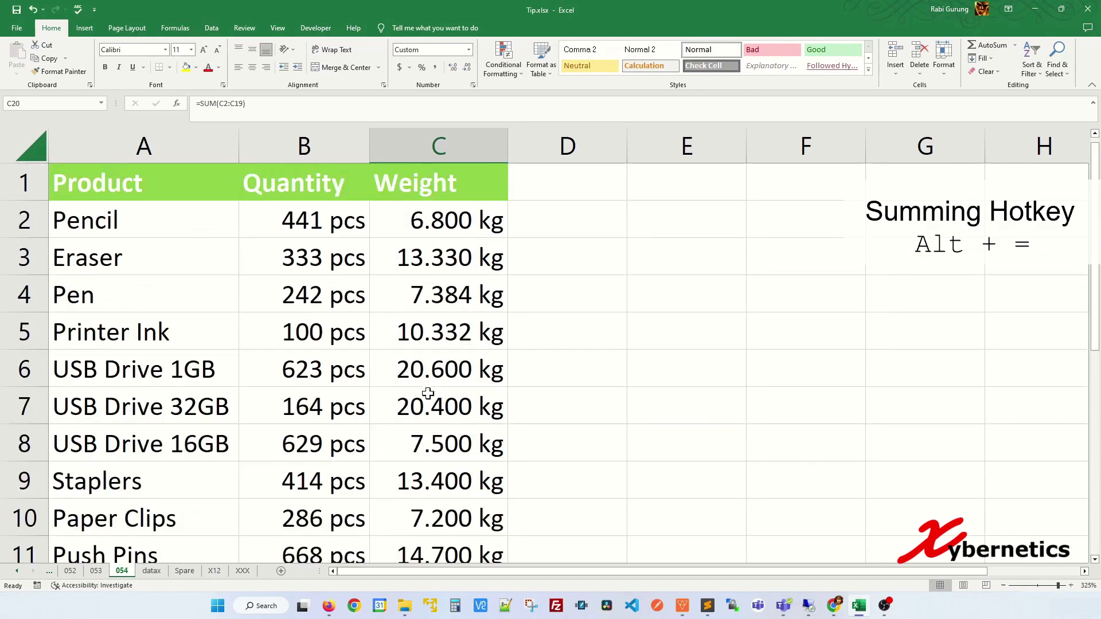
scroll(447, 422, "down", 4)
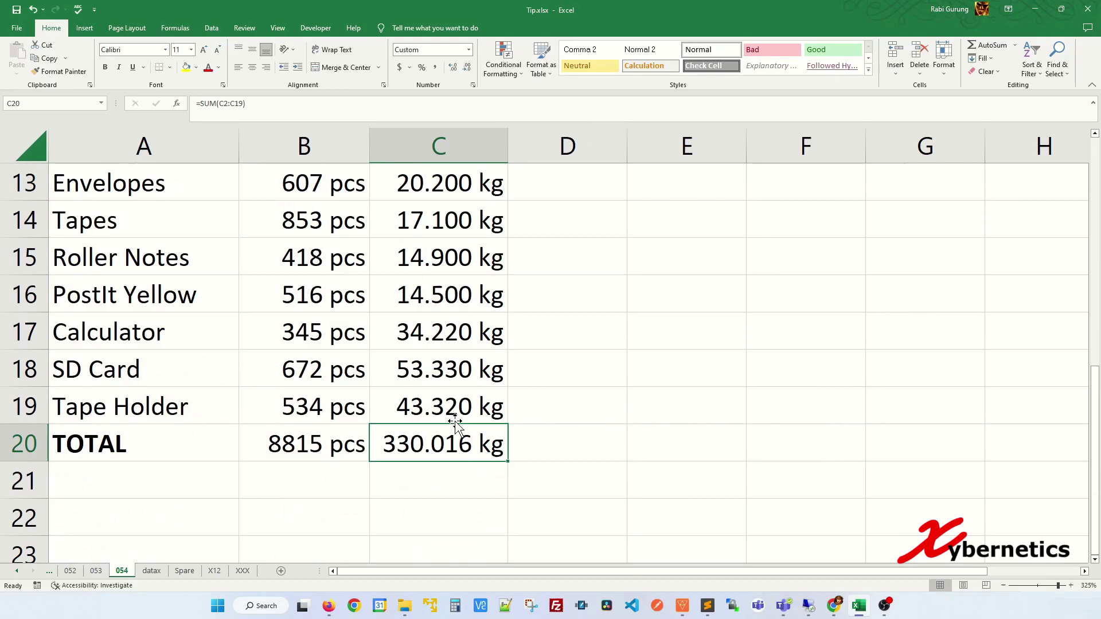
scroll(459, 402, "up", 4)
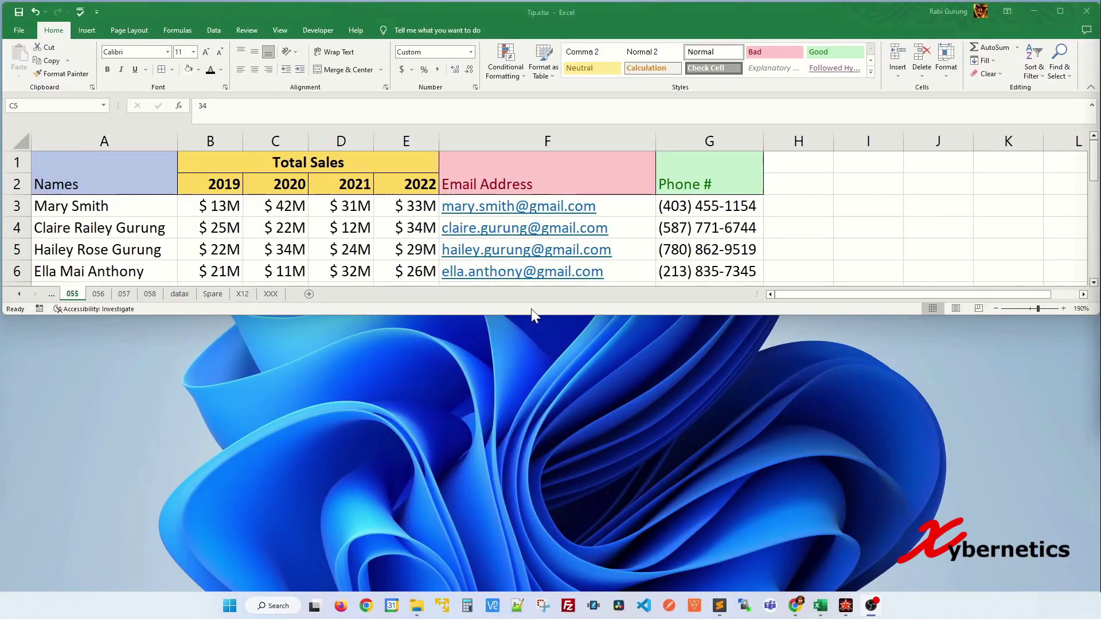
- Open a second window of the Tip.xlsx workbook and place it below the original window
left_click(283, 31)
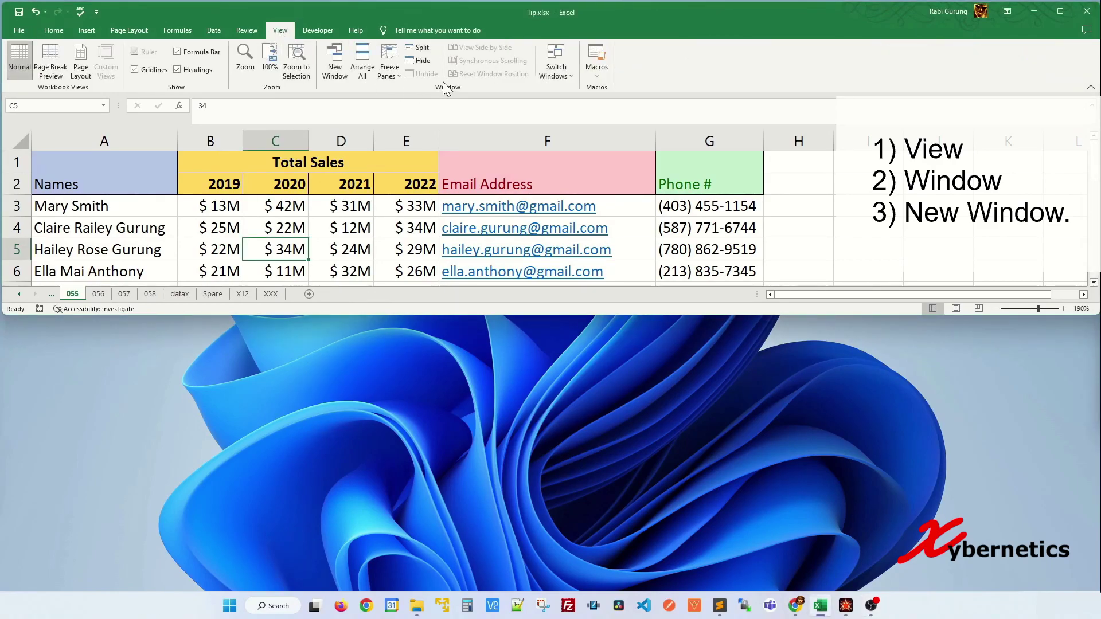
left_click(332, 69)
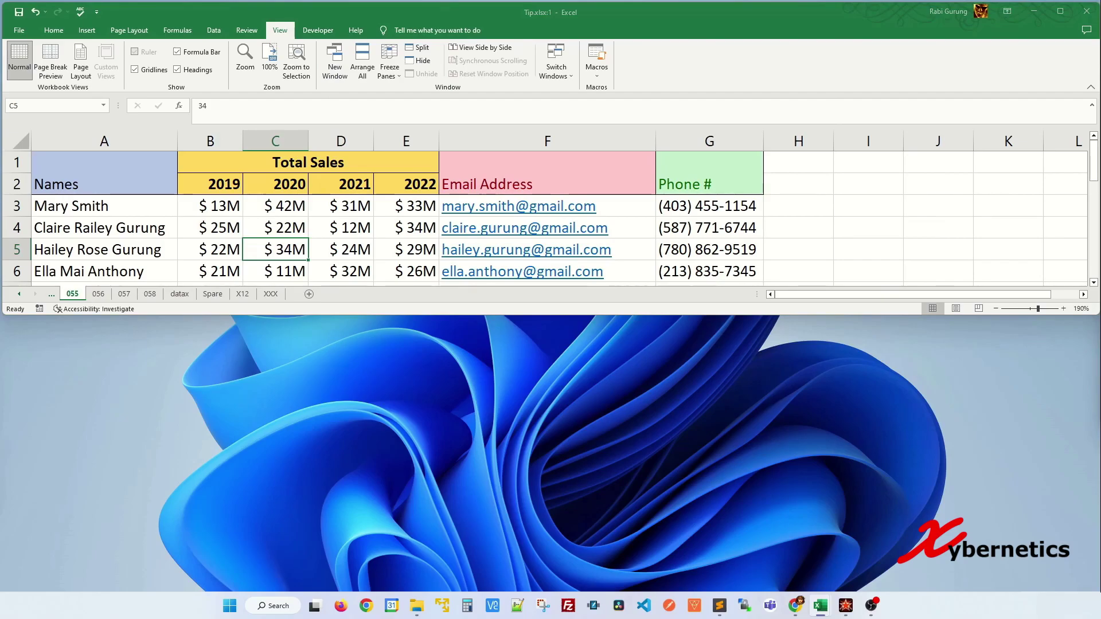
left_click_drag(0, 117, 775, 284)
scroll(109, 482, "up", 5, "ctrl")
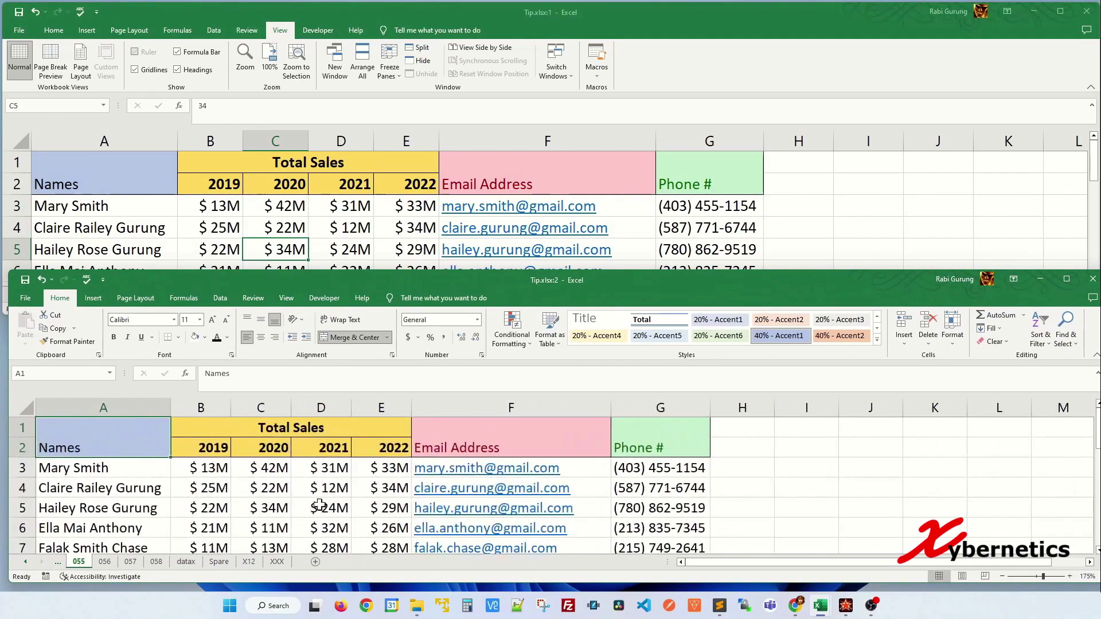
left_click_drag(342, 280, 330, 304)
- Set the 2020 sales value in cell C4 to 300 in the original workbook window
left_click(310, 255)
left_click(294, 225)
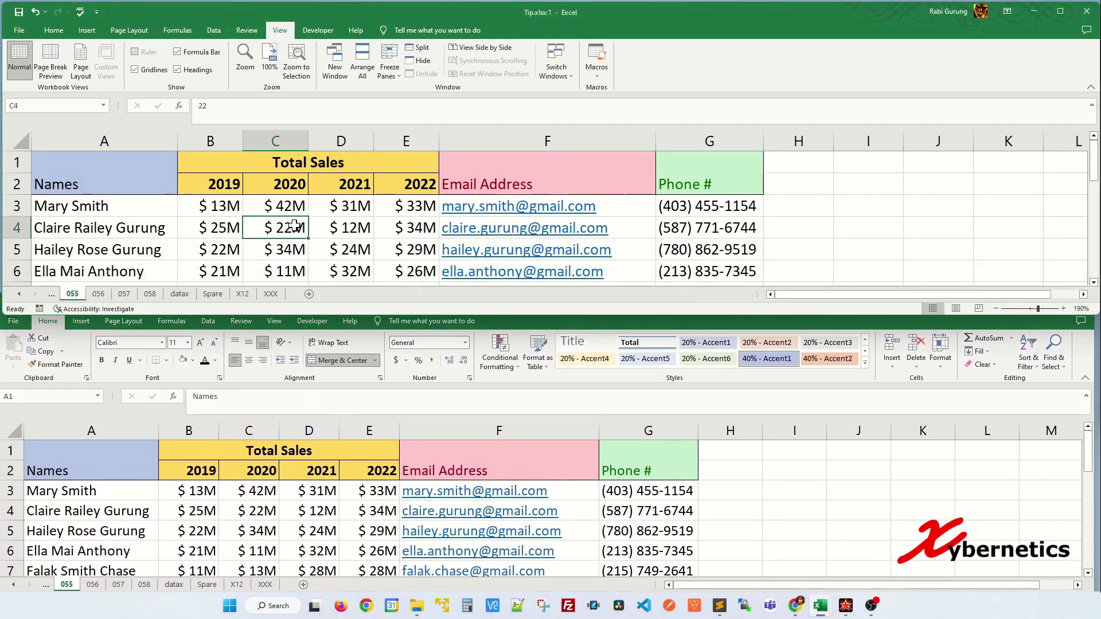
type("300")
key("Return")
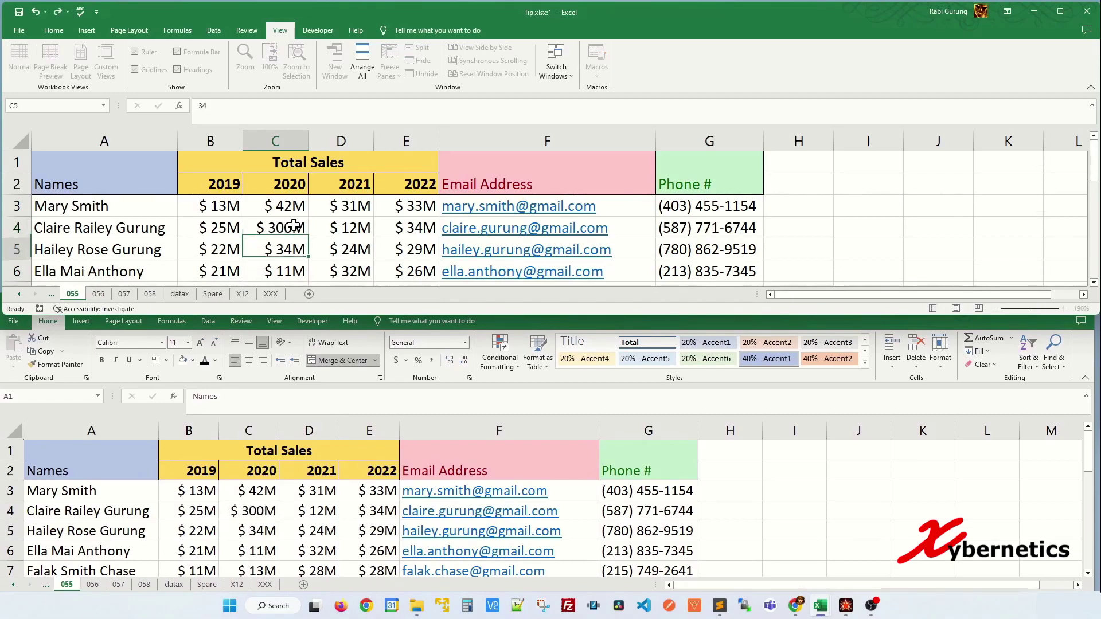
- Set the 2022 sales value in cell E5 to 999 in the second workbook window
left_click(257, 513)
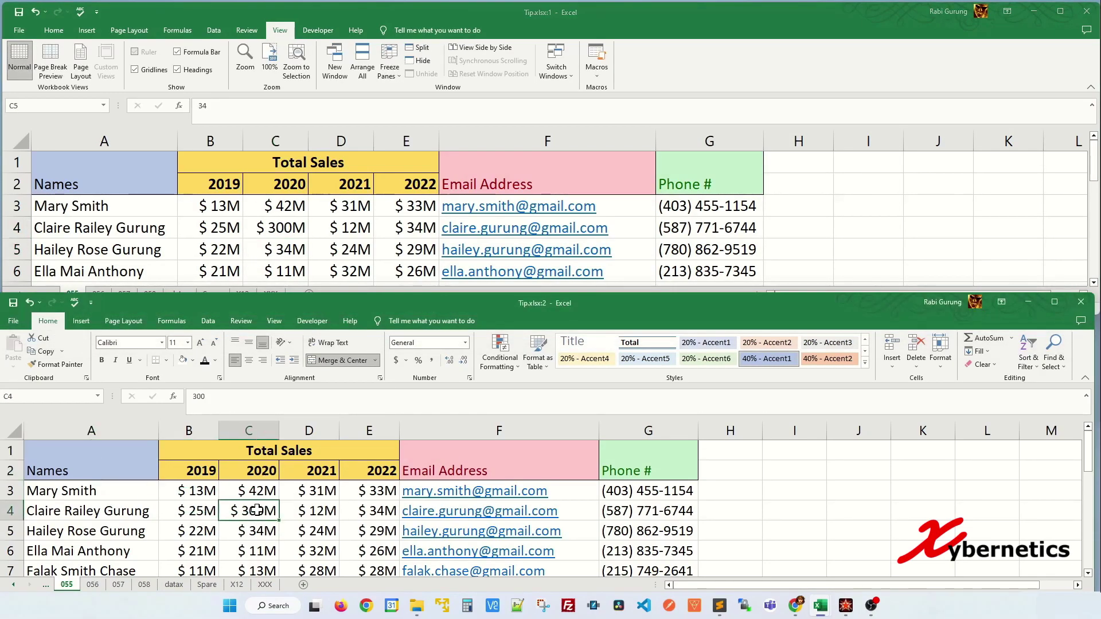
left_click(381, 537)
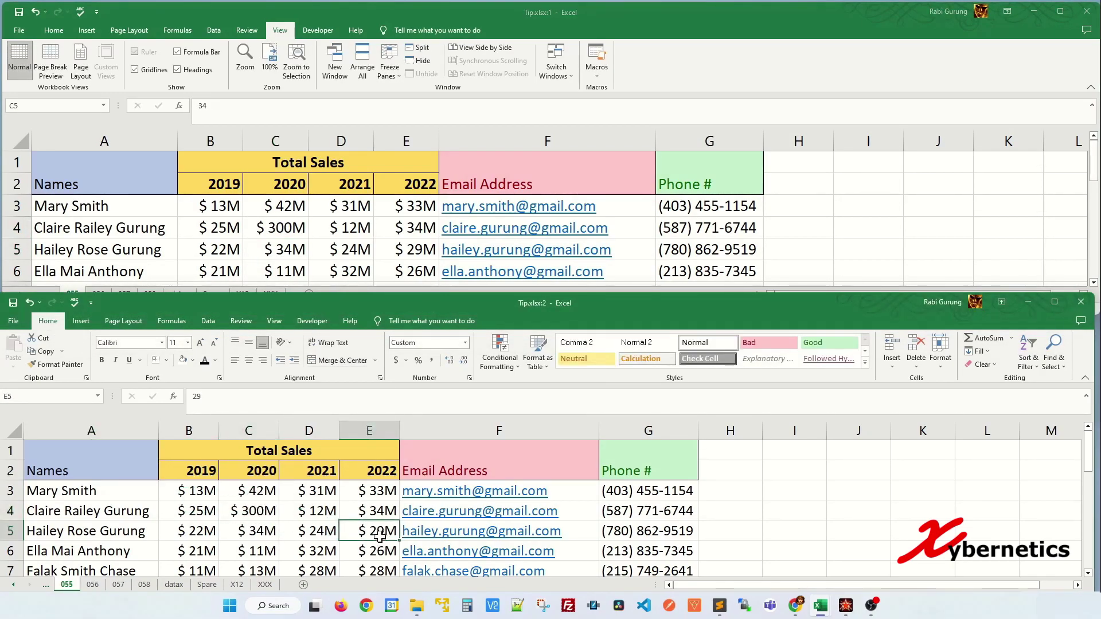
type("99")
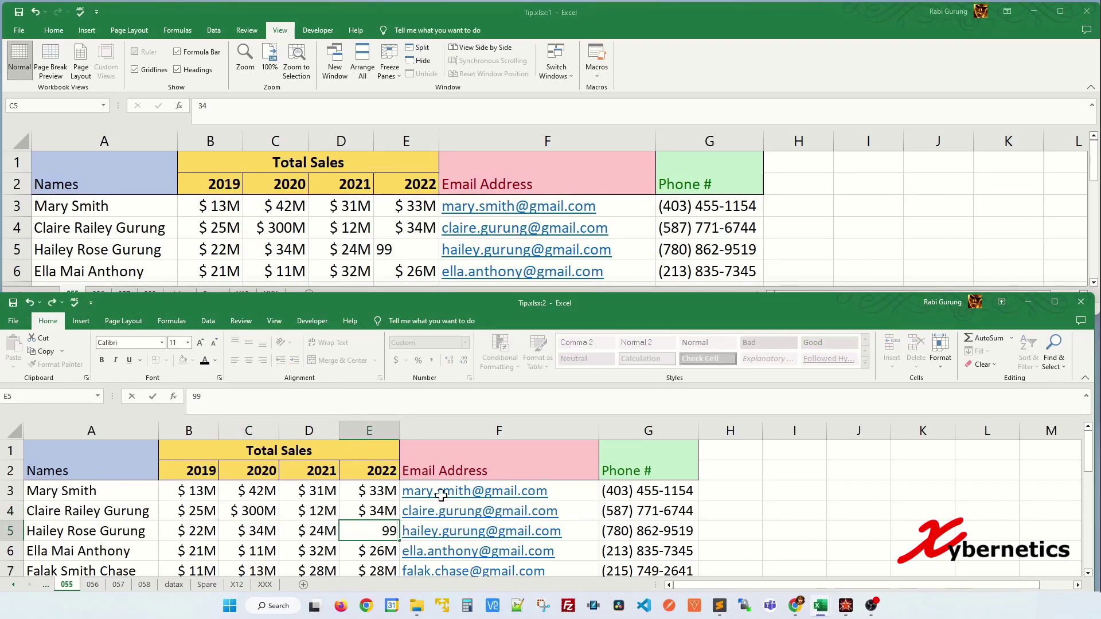
key("Return")
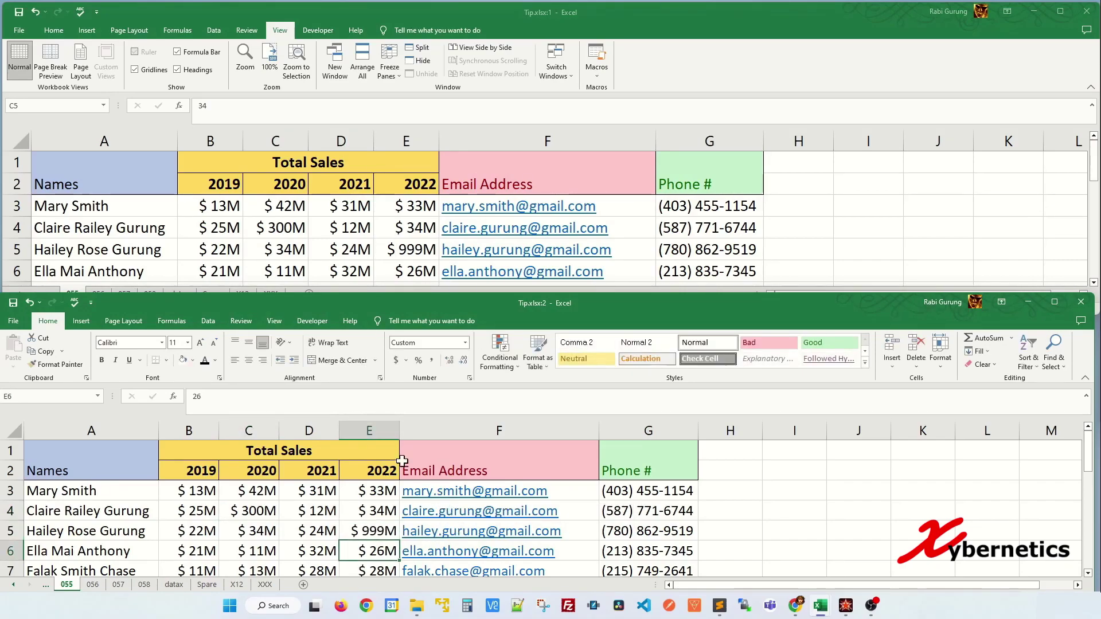
left_click(431, 251)
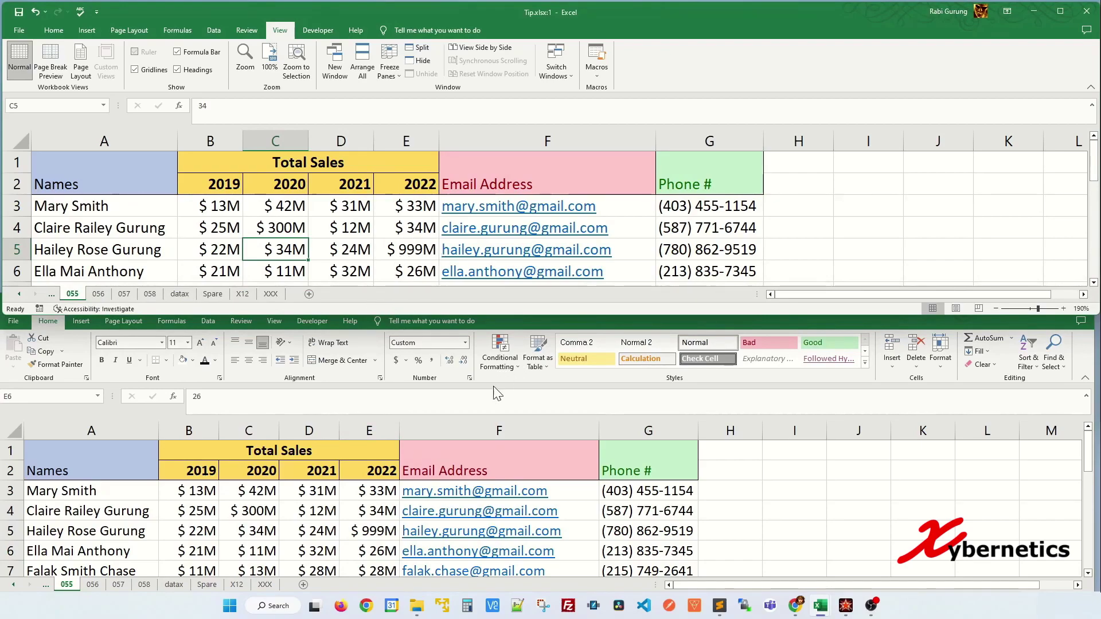
- Browse the worksheets in the second window, including the credit card sheet 053, while keeping sheet 055 displayed in the original window
left_click(433, 400)
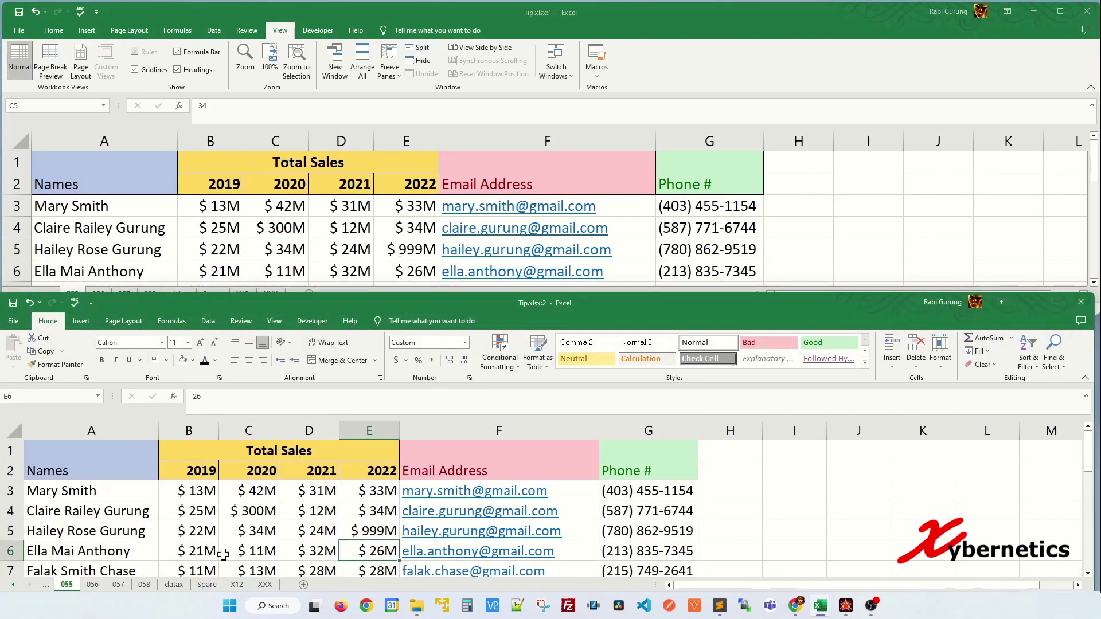
left_click(93, 584)
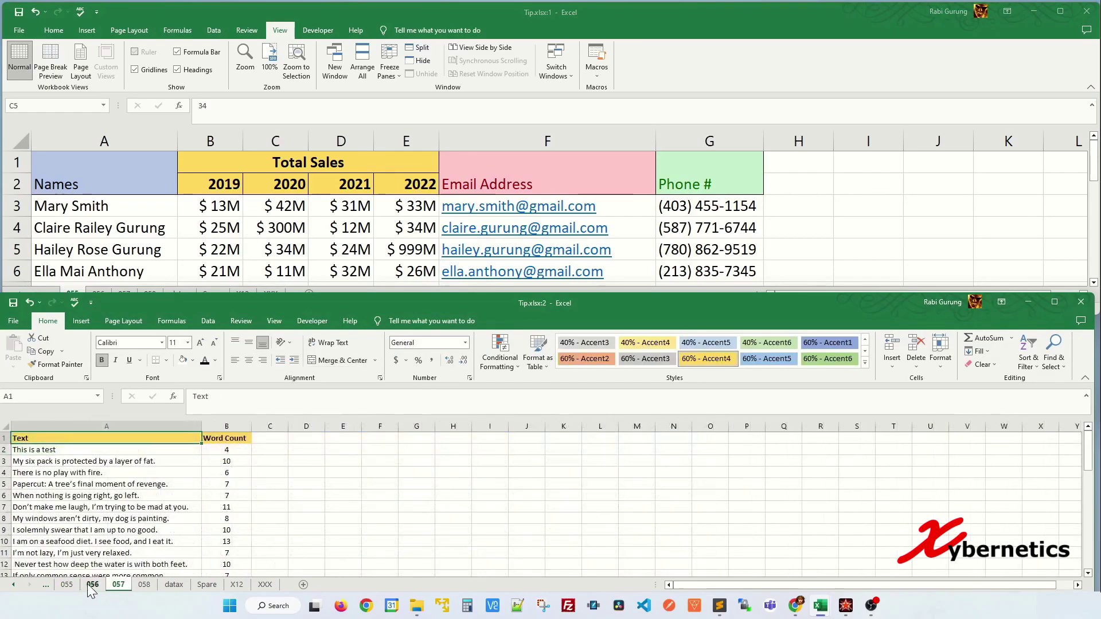
key("ctrl+Page_Up")
key("ctrl+Page_Up")
key("ctrl+Page_Up")
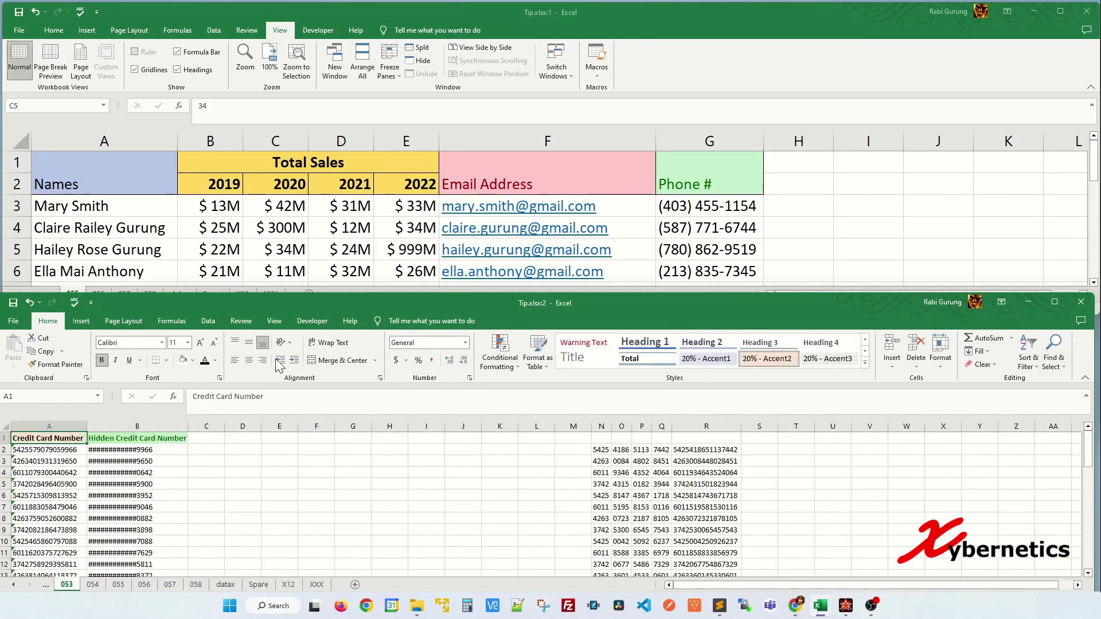
left_click(278, 257)
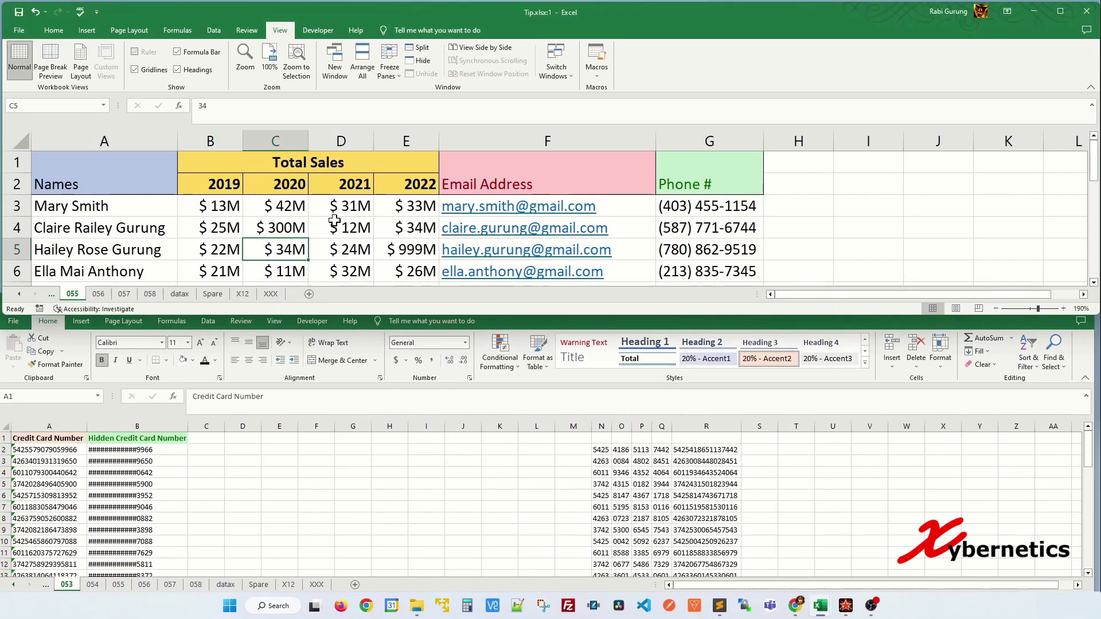
left_click(97, 583)
left_click(114, 589)
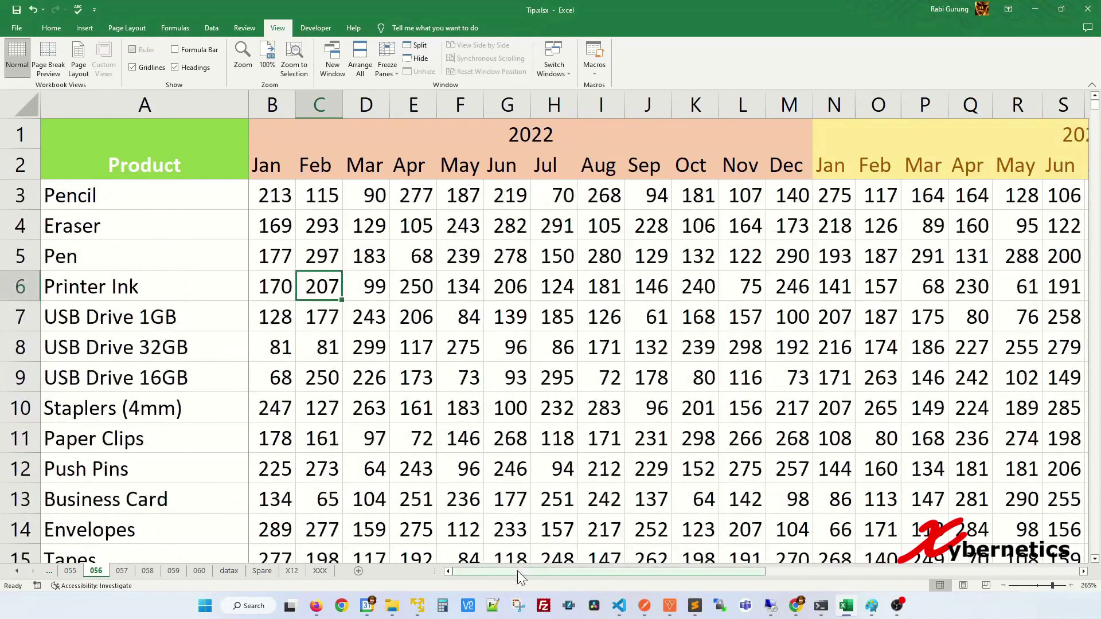
- Examine how the headings of the product table on sheet 056 behave when moving across the months and down the rows
mouse_move(517, 570)
left_mouse_down()
mouse_move(720, 573)
mouse_move(523, 583)
mouse_move(731, 581)
mouse_move(519, 575)
left_mouse_up()
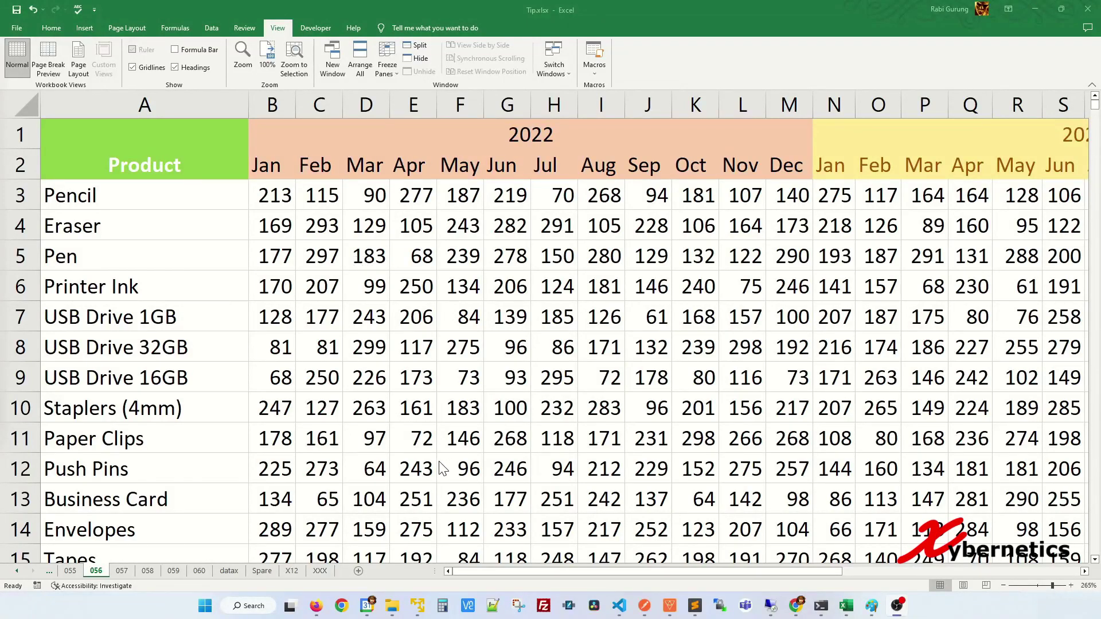
key("ctrl+Home")
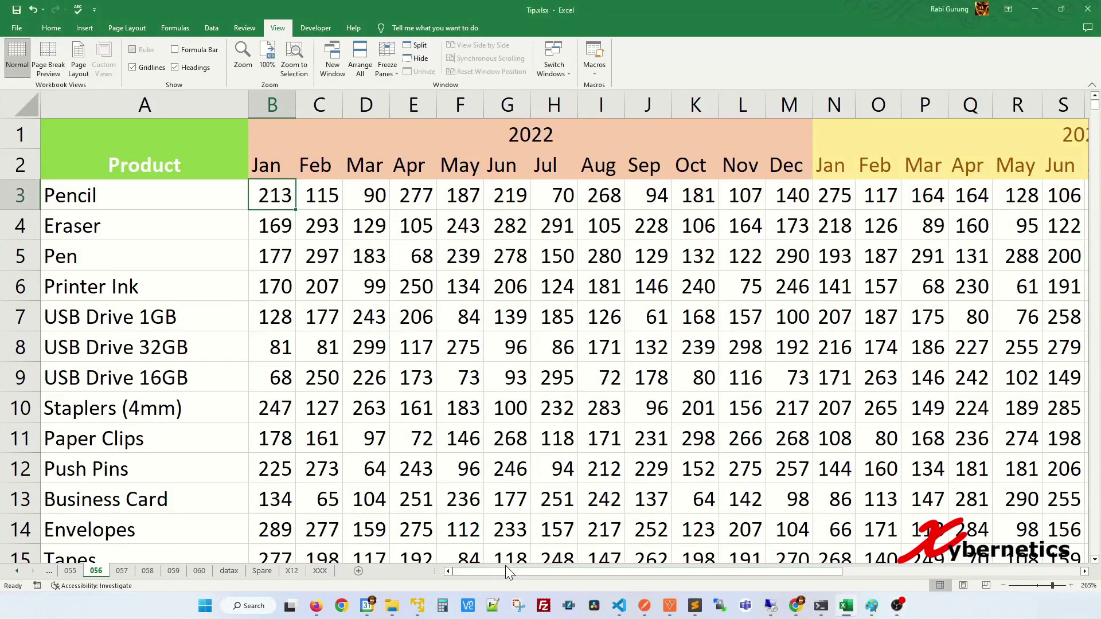
mouse_move(541, 571)
left_mouse_down()
mouse_move(583, 567)
mouse_move(536, 567)
left_mouse_up()
scroll(452, 457, "down", 3)
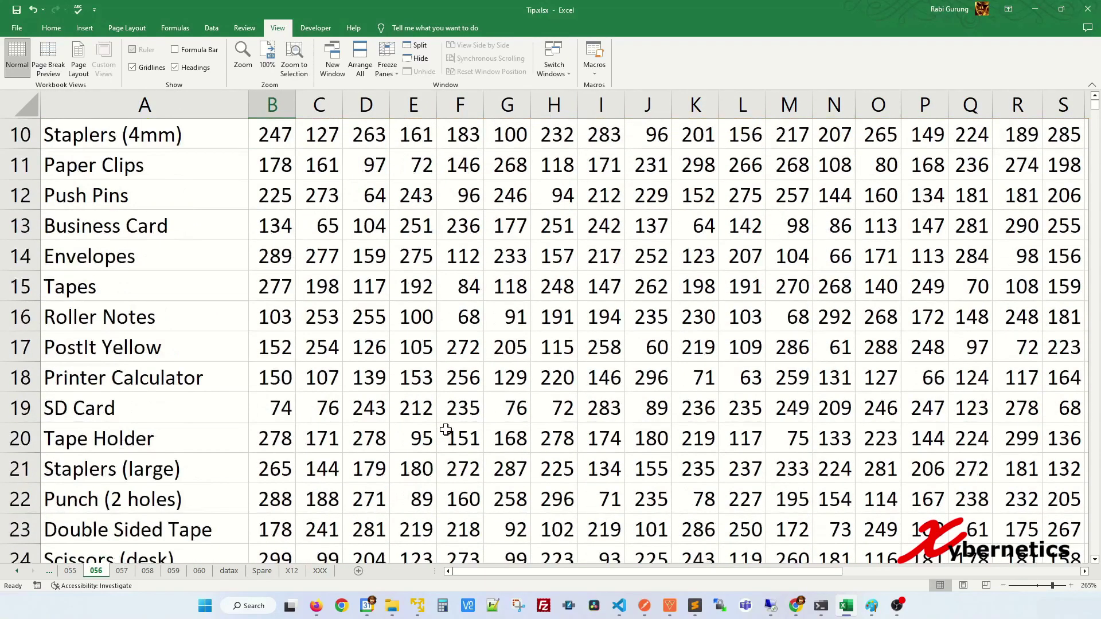
scroll(446, 437, "up", 3)
left_click(356, 325)
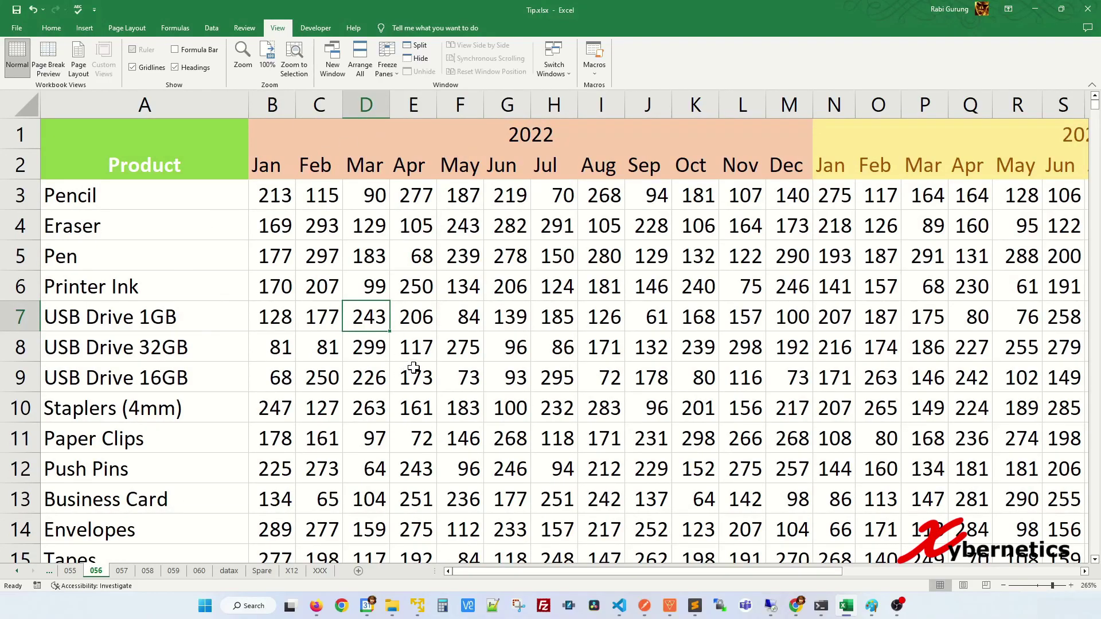
- Freeze the first column of sheet 056 and check that the Product column stays in place across the months
left_click(339, 225)
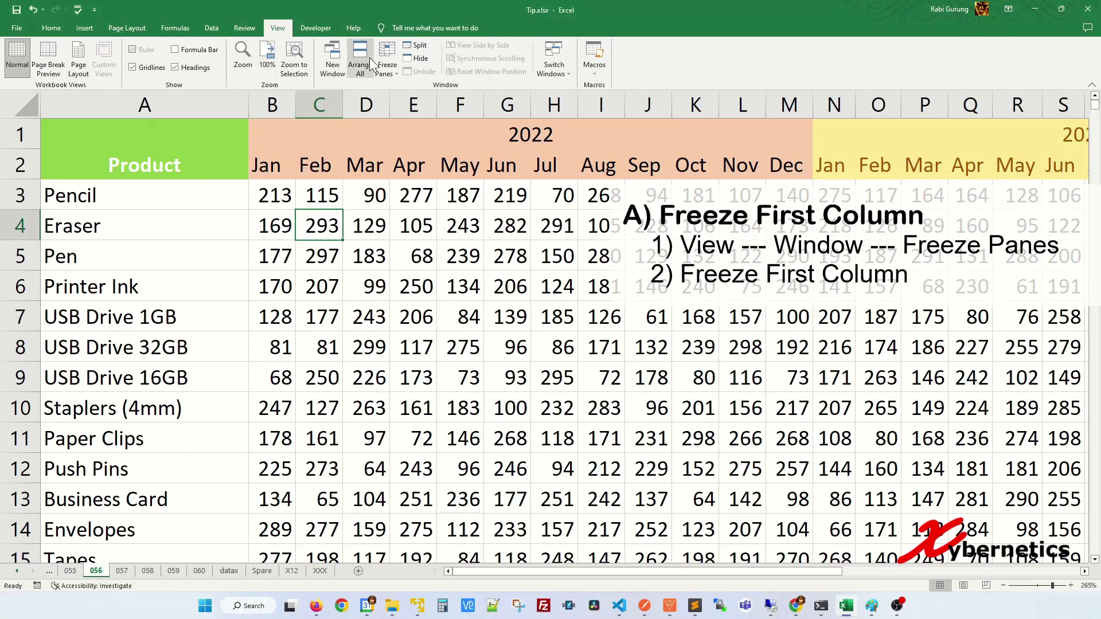
left_click(389, 70)
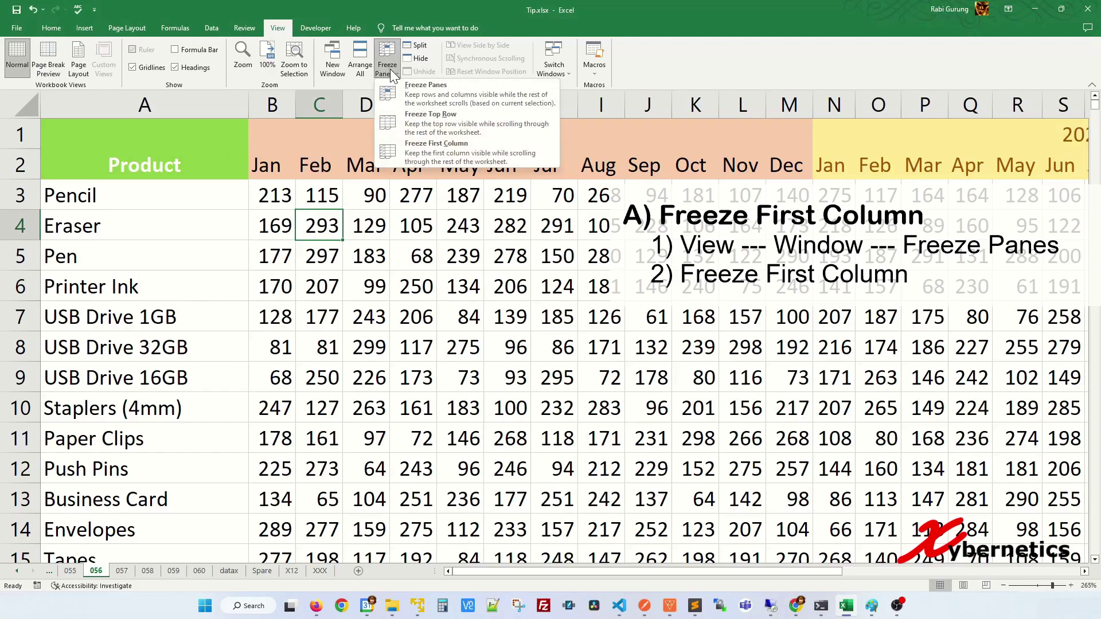
left_click(445, 155)
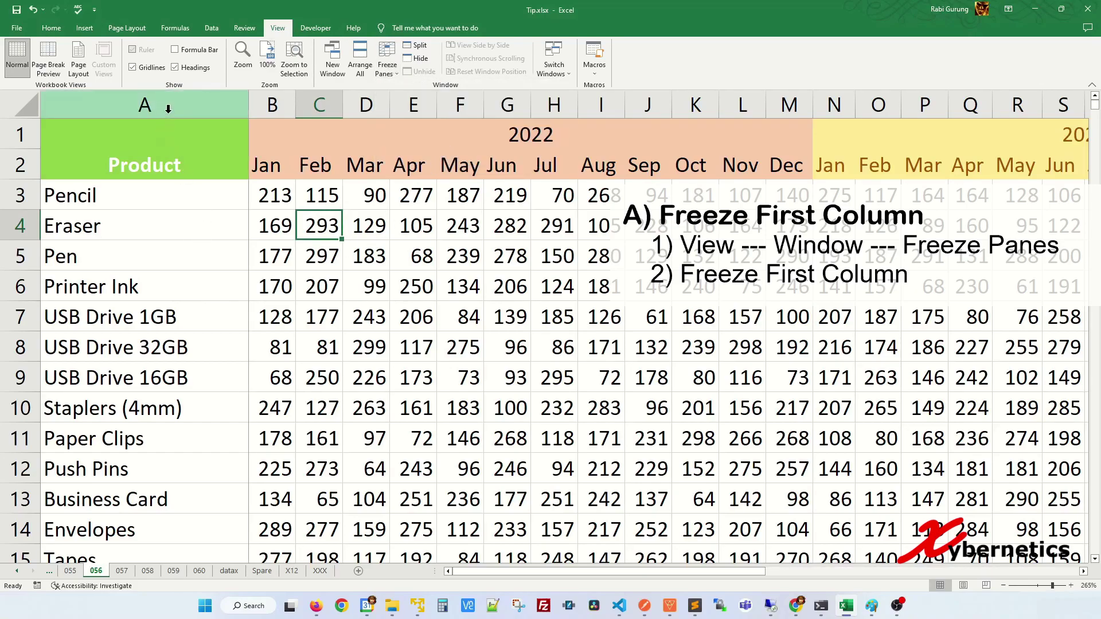
left_click(143, 105)
left_click(347, 247)
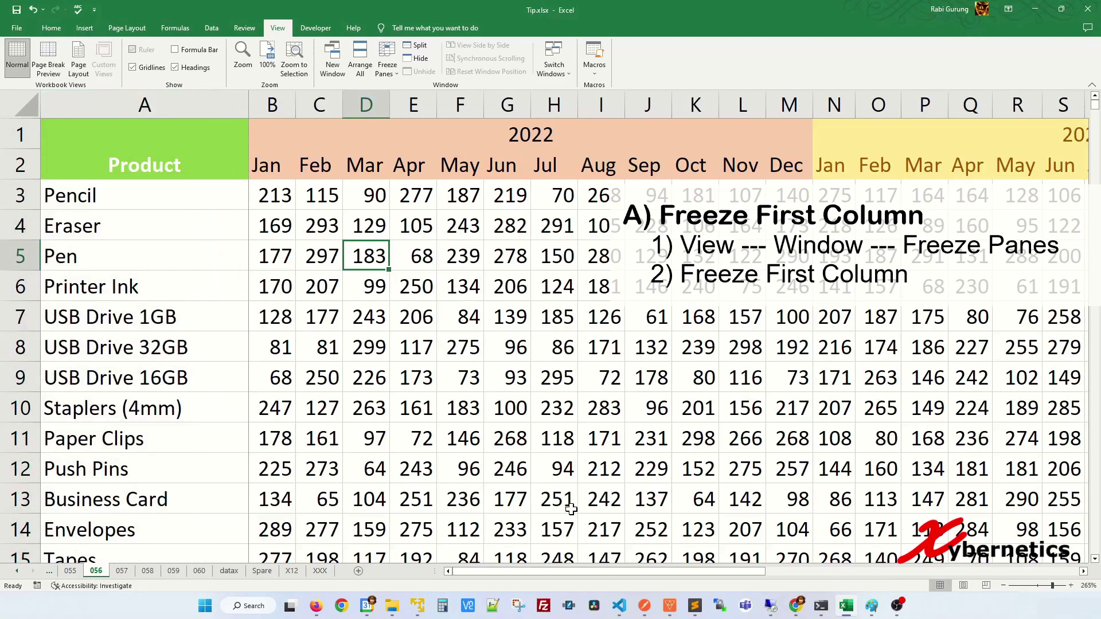
mouse_move(490, 570)
left_mouse_down()
mouse_move(562, 566)
mouse_move(473, 573)
left_mouse_up()
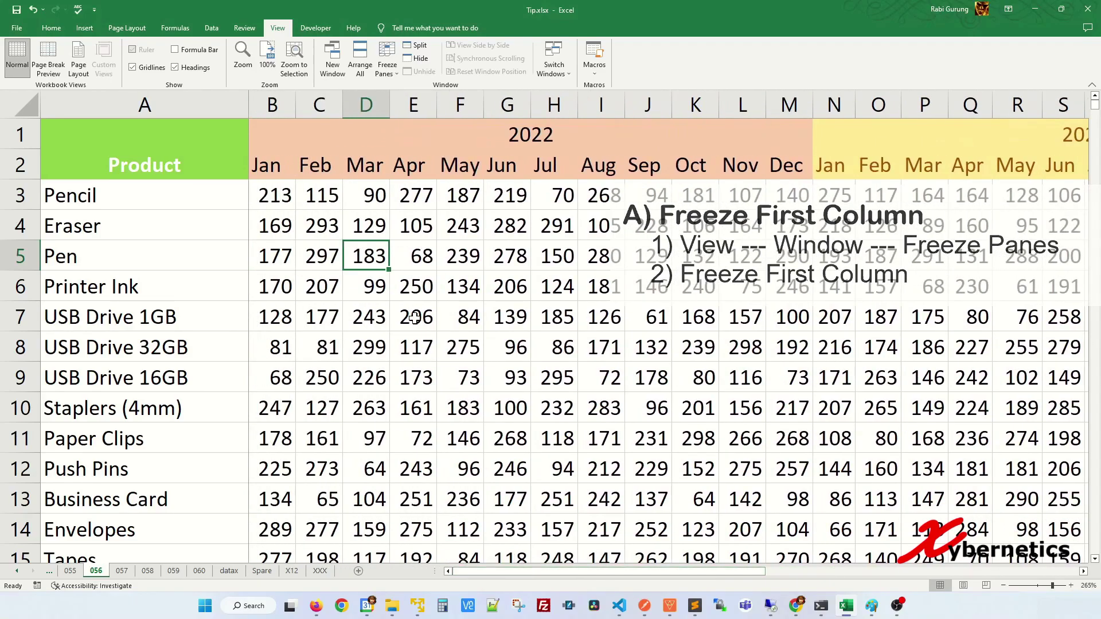
- Unfreeze the first column of the product table
left_click(413, 316)
left_click(387, 58)
left_click(420, 106)
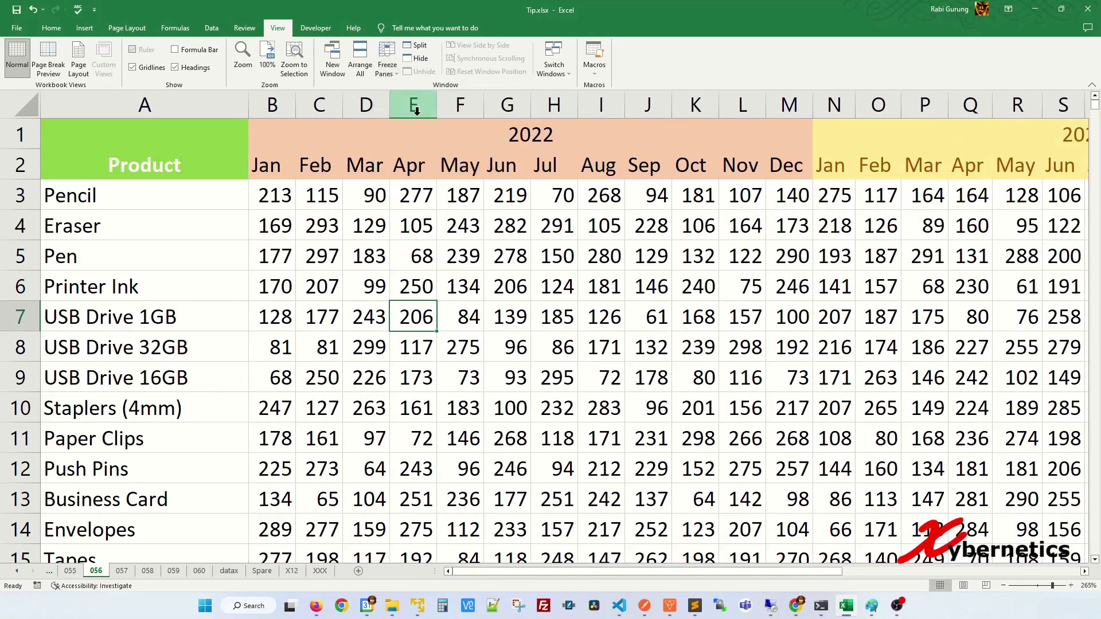
- Freeze the top row of sheet 056, check it against the rows further down, and select header rows 1 and 2
left_click(406, 253)
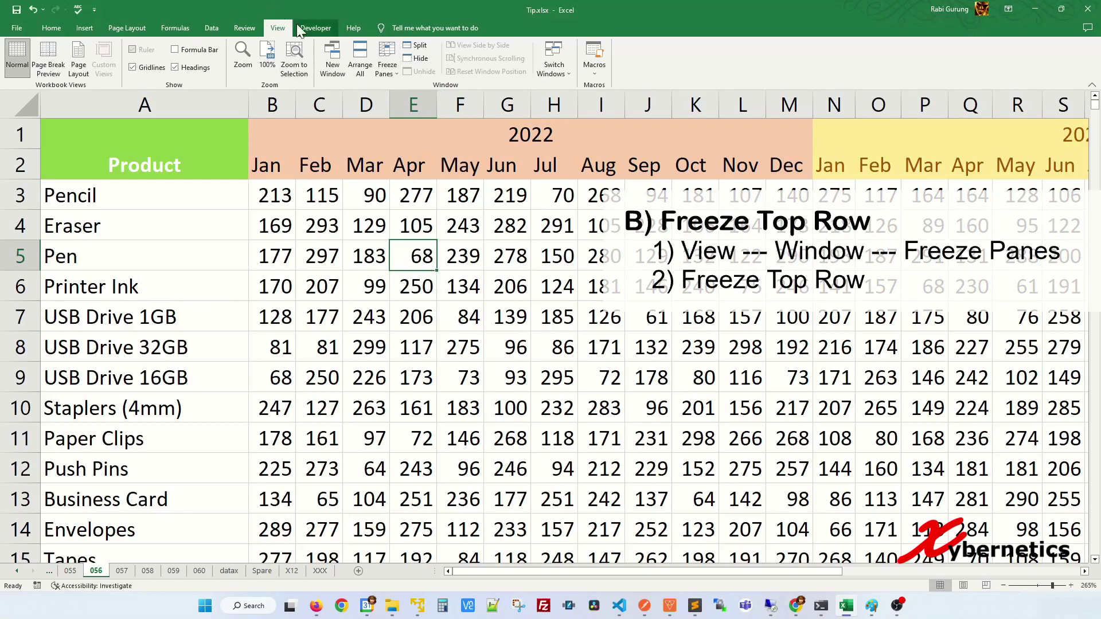
left_click(388, 69)
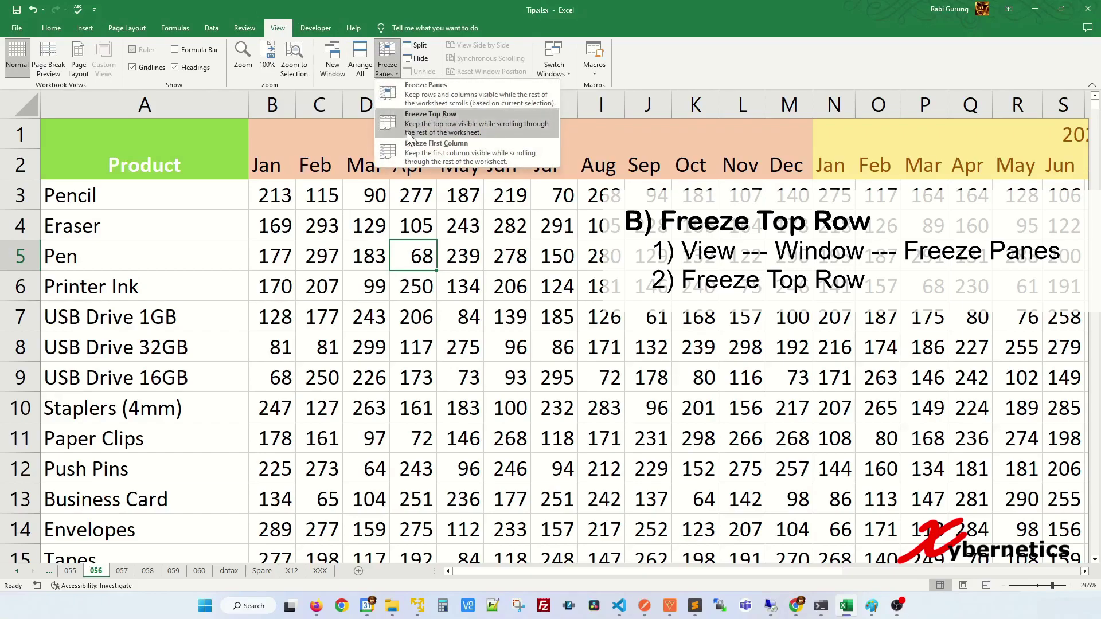
left_click(431, 122)
left_click(397, 223)
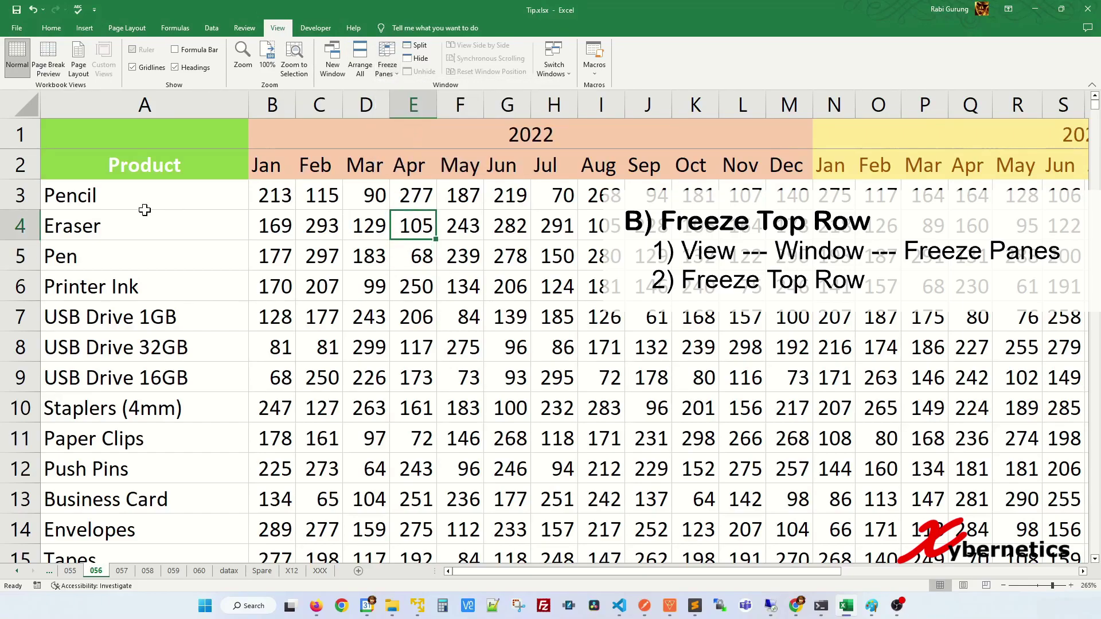
left_click(18, 135)
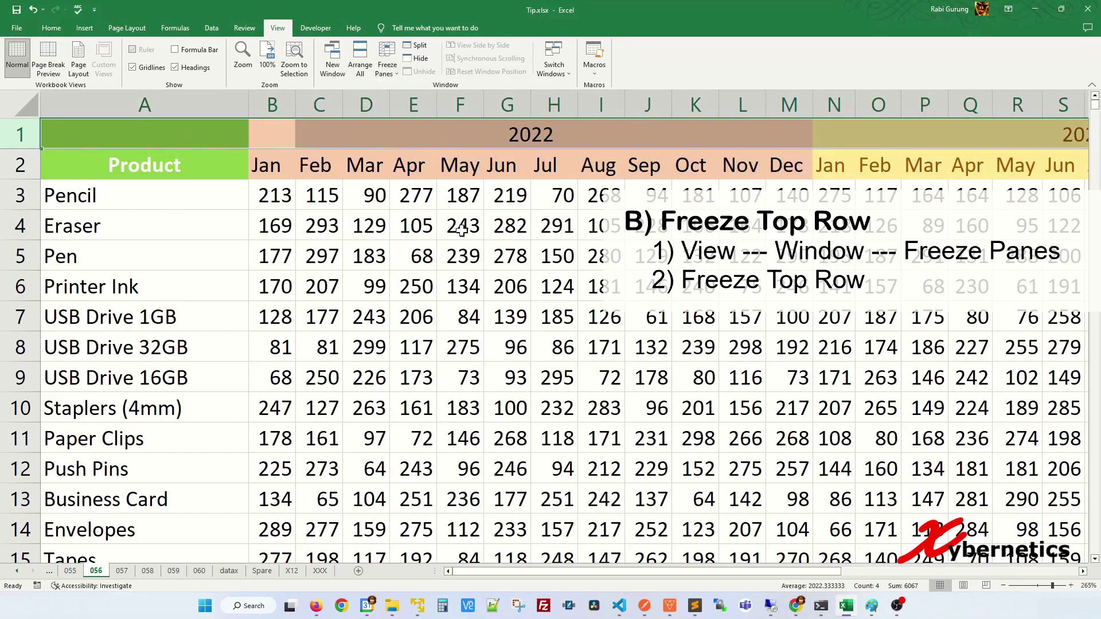
left_click(508, 280)
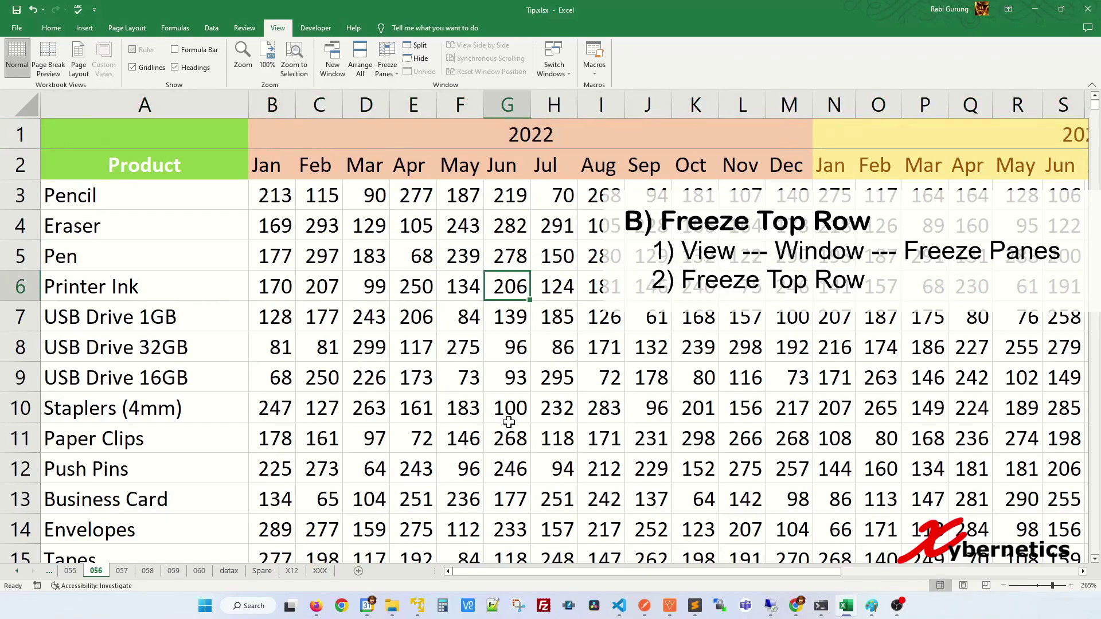
scroll(530, 420, "down", 5)
scroll(530, 420, "up", 5)
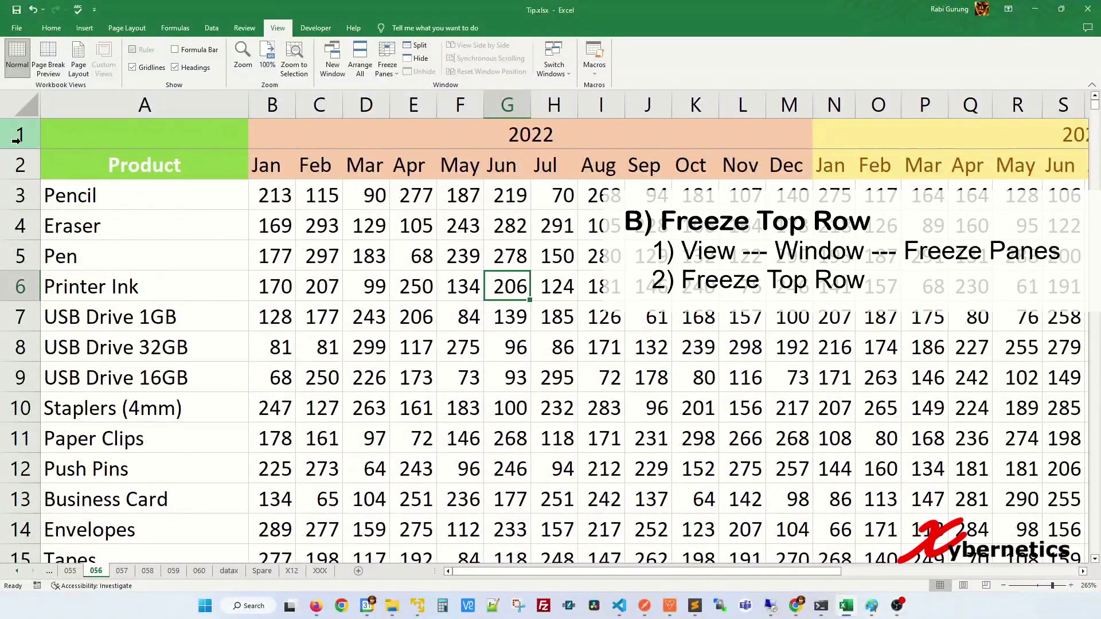
left_click_drag(17, 140, 19, 164)
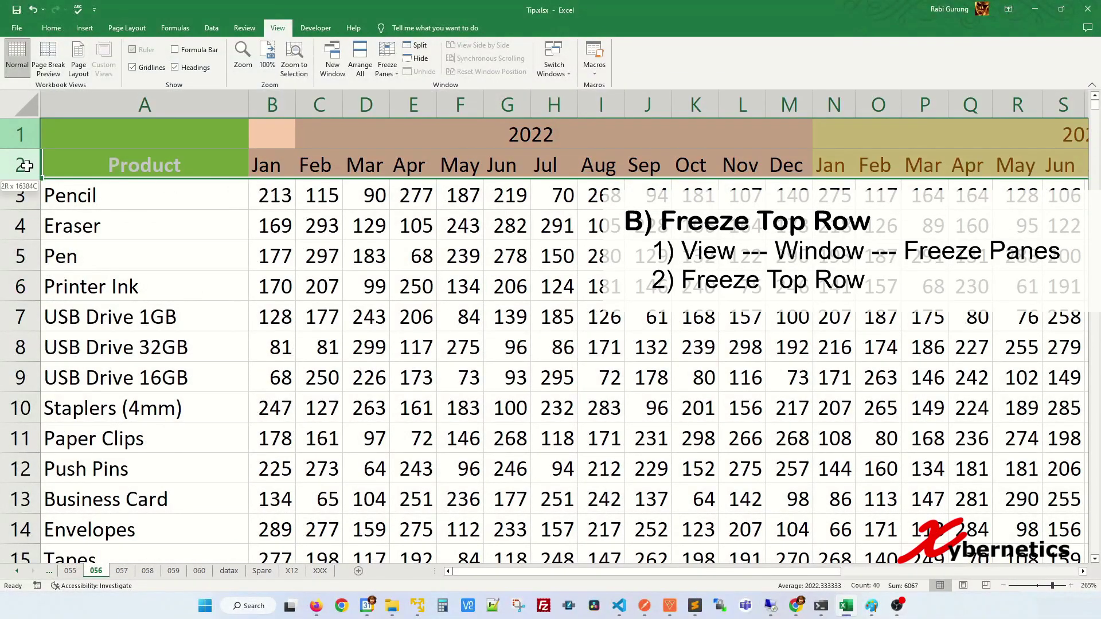
- Unfreeze the top row of the product table
left_click(286, 217)
left_click(392, 73)
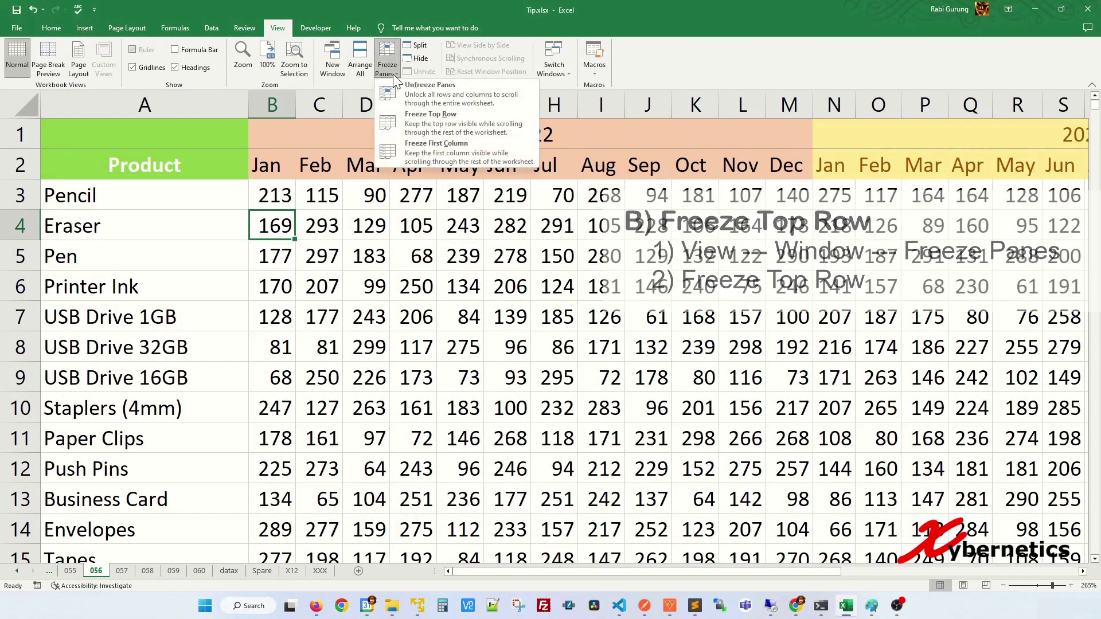
left_click(430, 117)
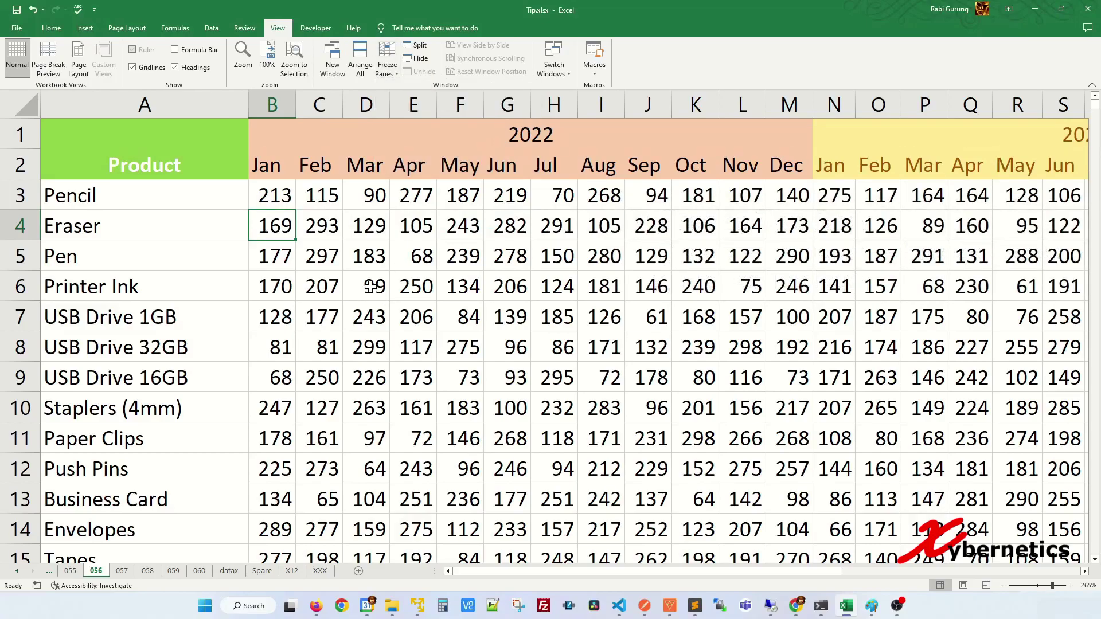
- Freeze the top two rows using row 3 as the boundary, and check the headers against the products further down
left_click(27, 197)
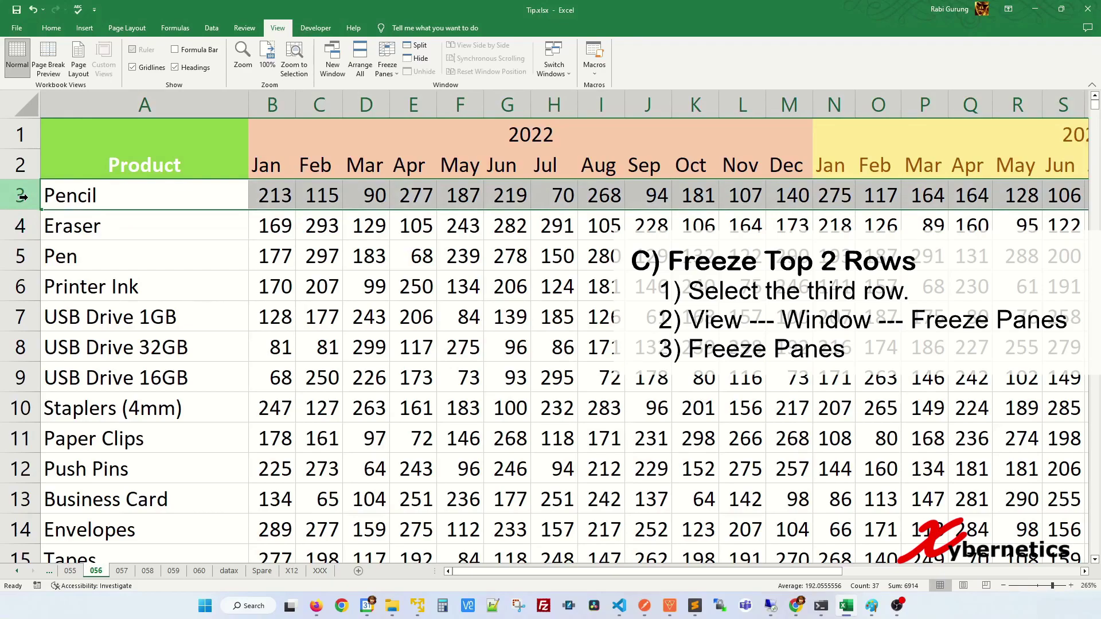
left_click(387, 69)
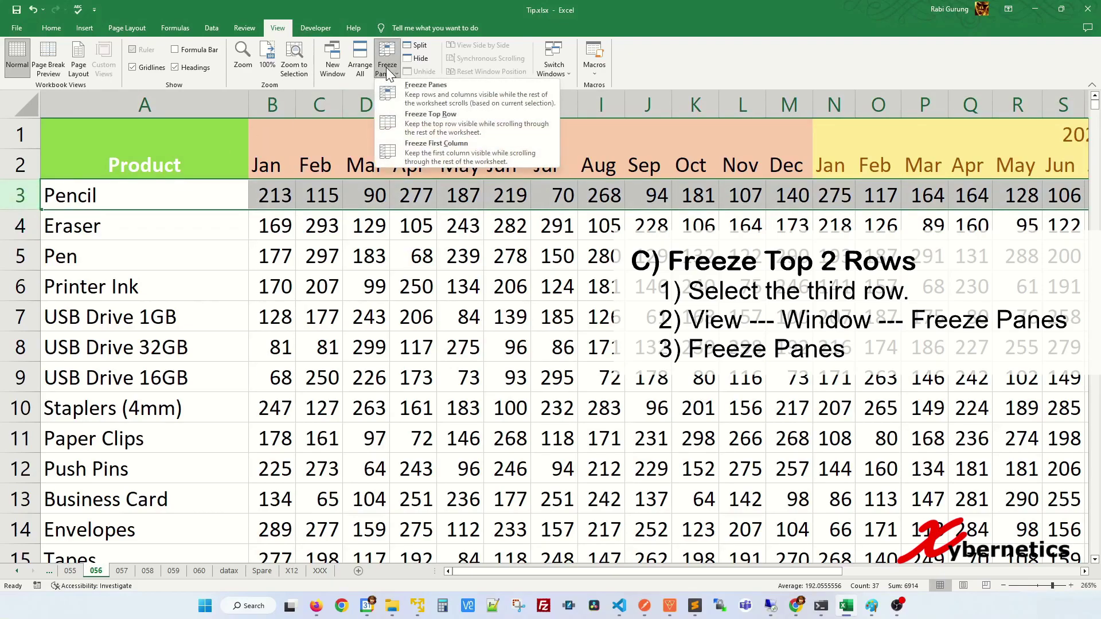
left_click(432, 101)
left_click(429, 319)
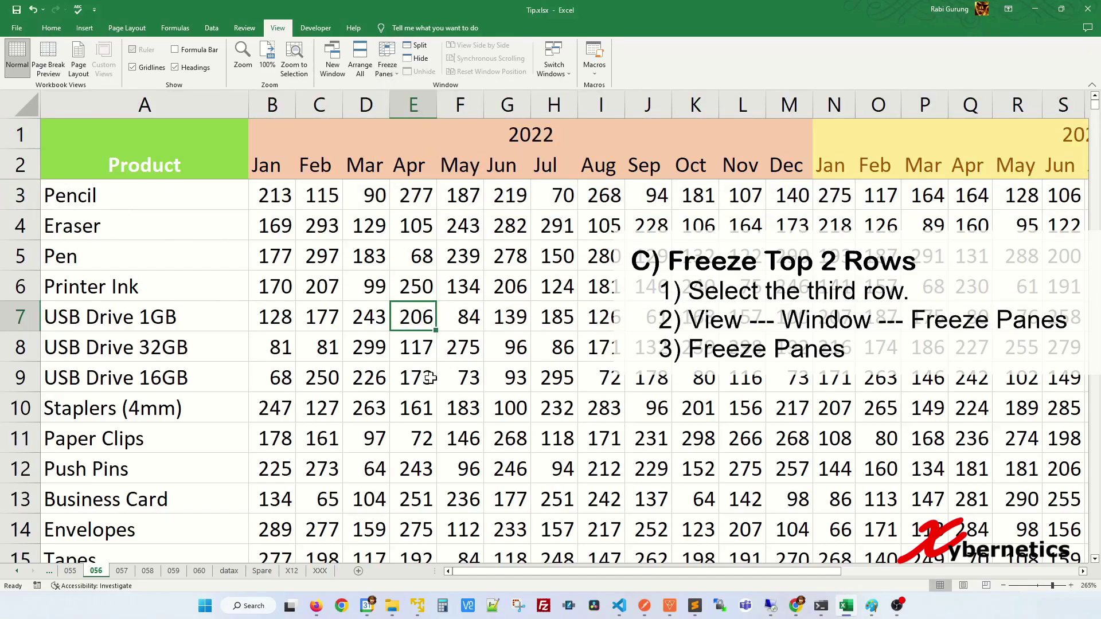
scroll(430, 376, "down", 2)
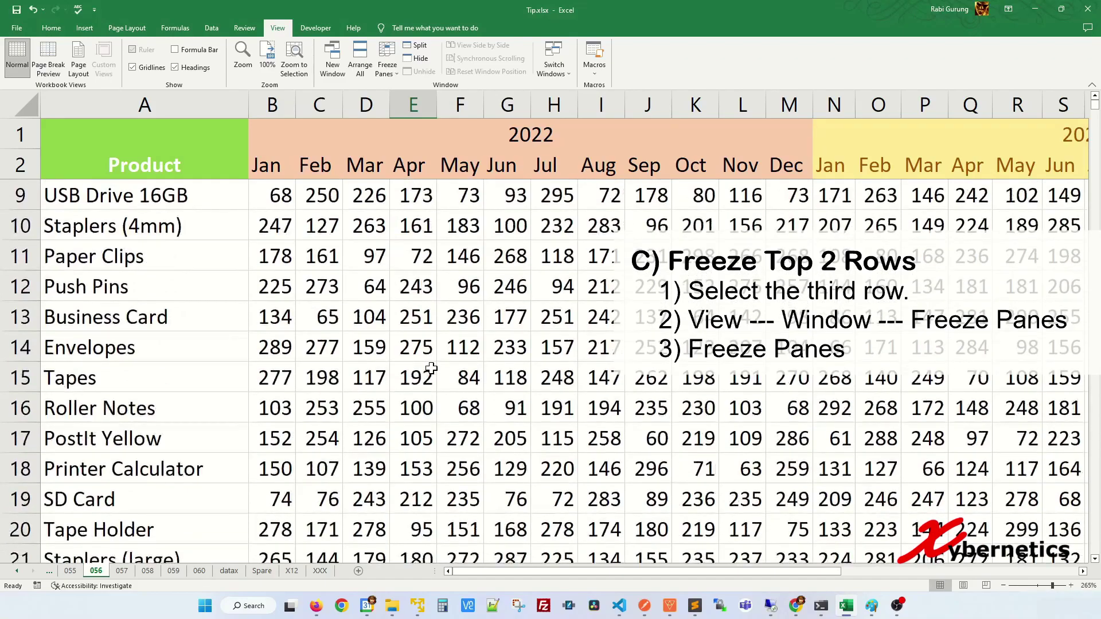
scroll(430, 361, "down", 2)
scroll(429, 358, "down", 2)
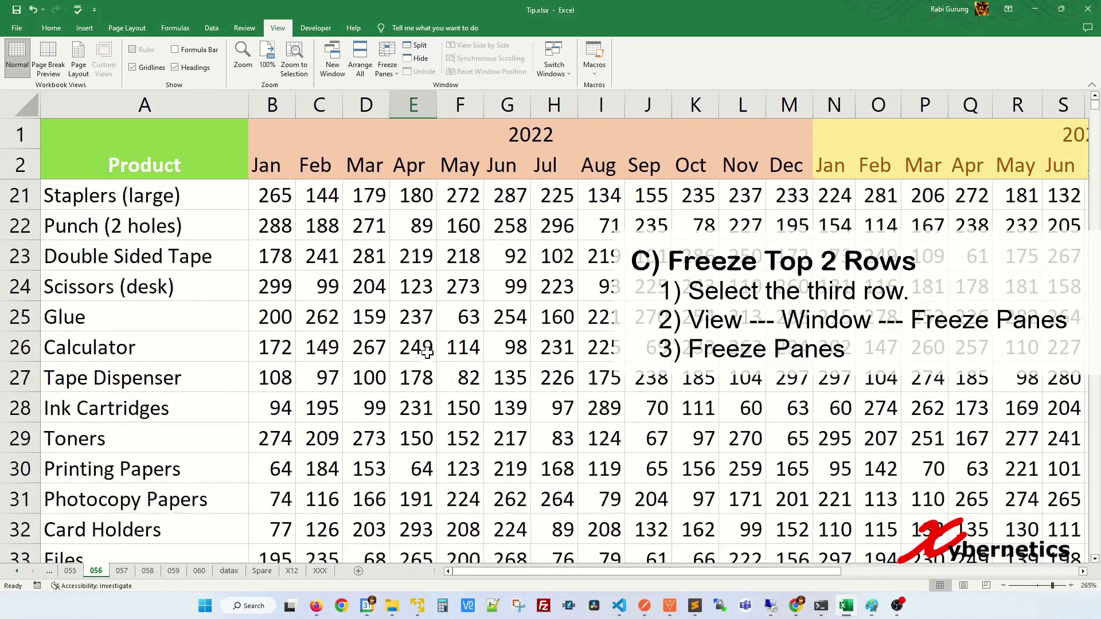
scroll(433, 353, "up", 6)
- Unfreeze the top two rows of the product table
left_click(399, 86)
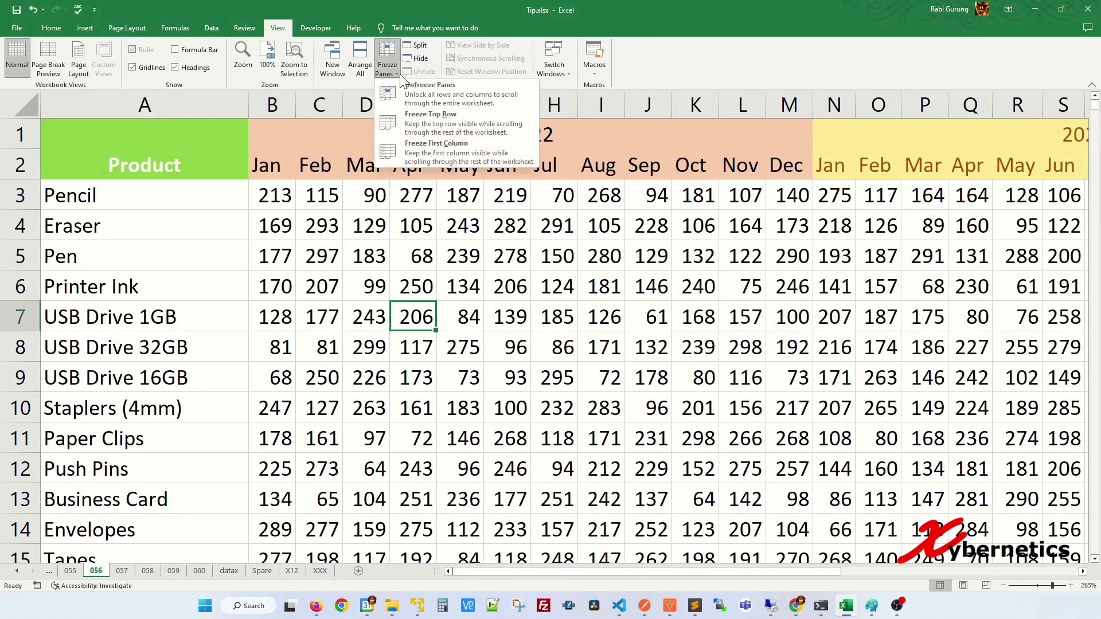
left_click(445, 106)
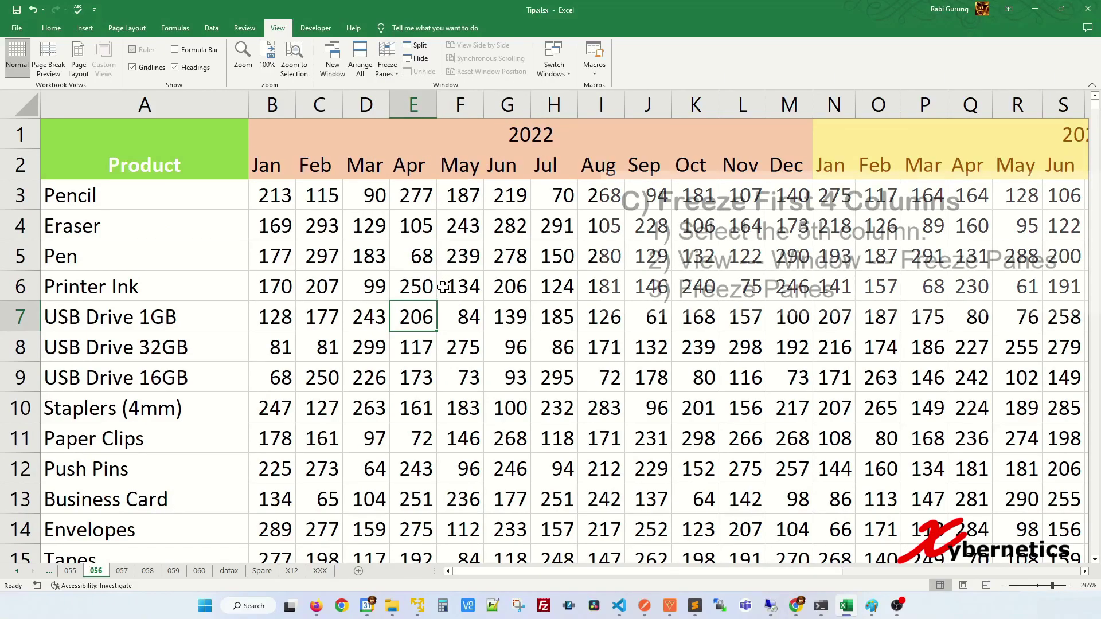
left_click(465, 262)
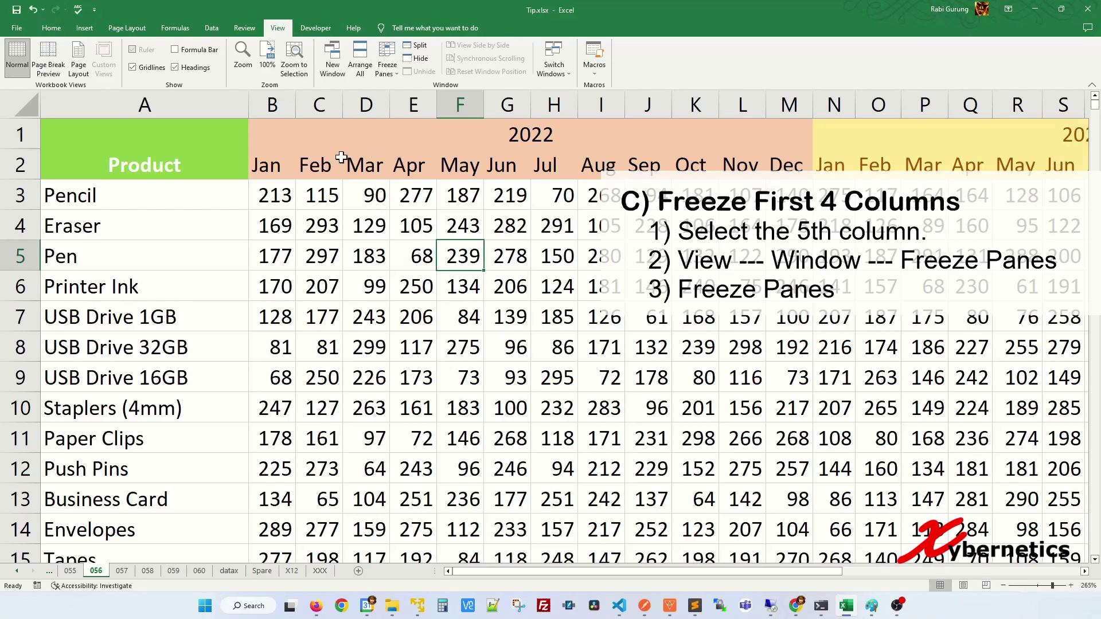
- Freeze columns A to D using column E as the boundary, and check them against the months further along
left_click_drag(230, 106, 349, 103)
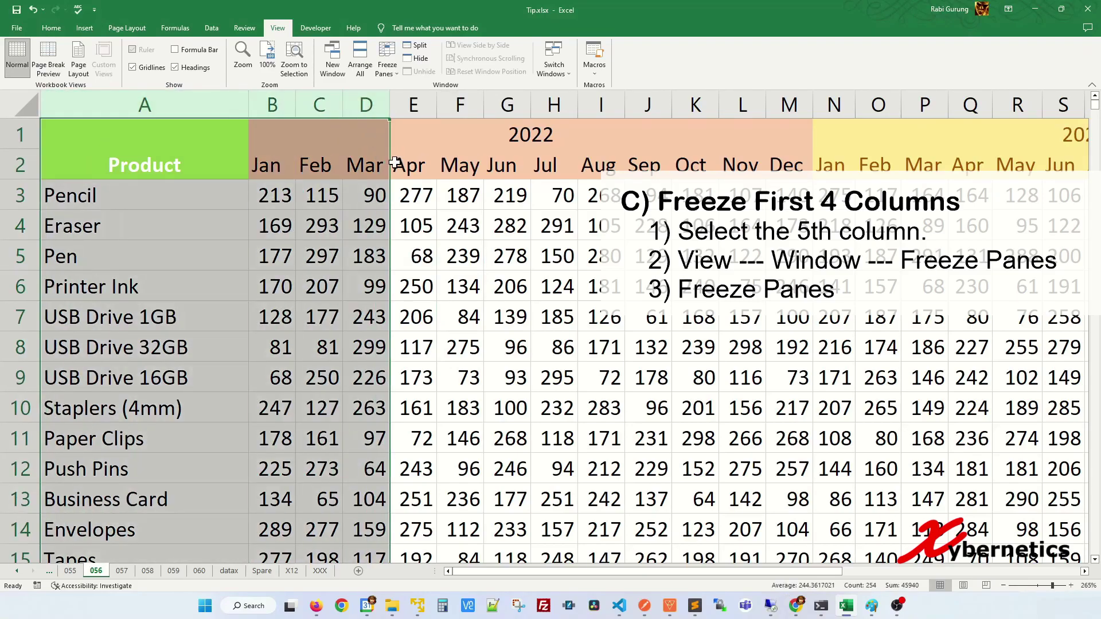
left_click(507, 257)
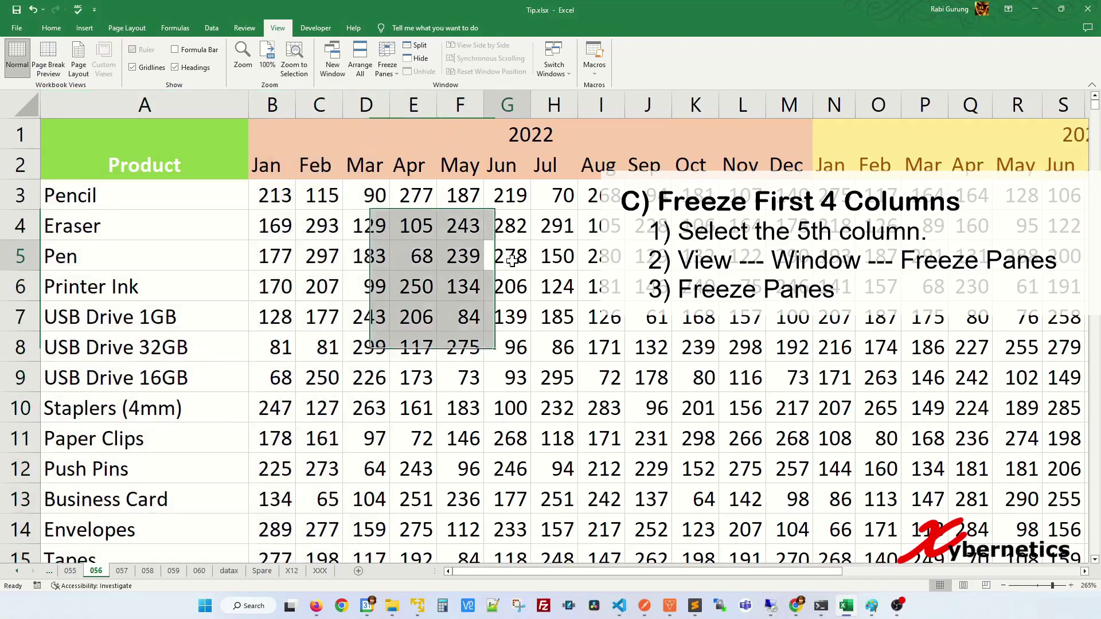
left_click(420, 102)
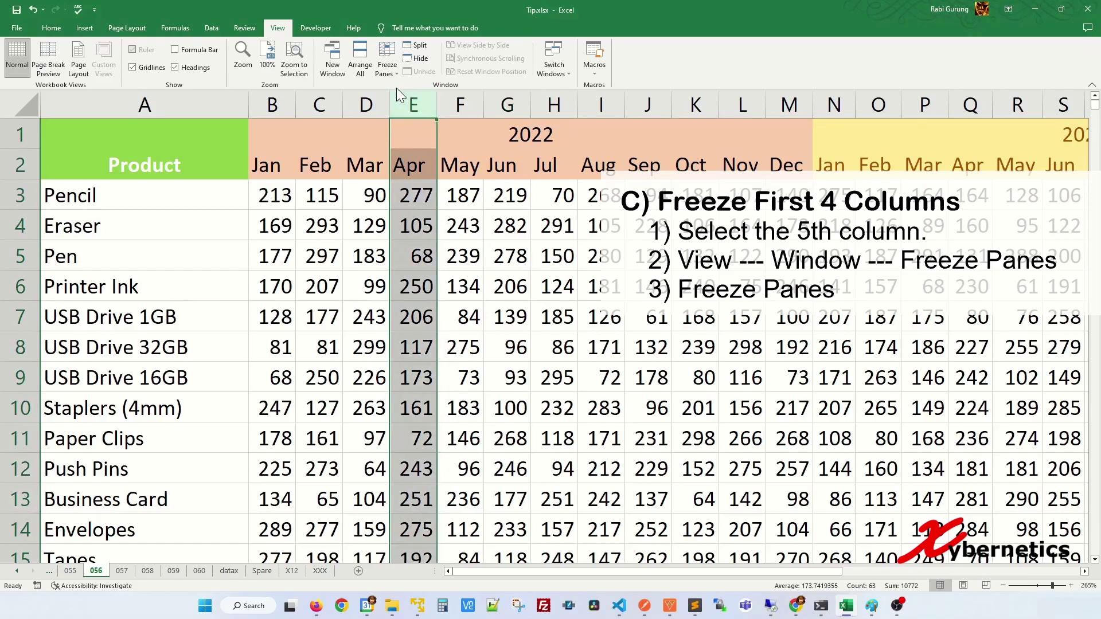
left_click(387, 68)
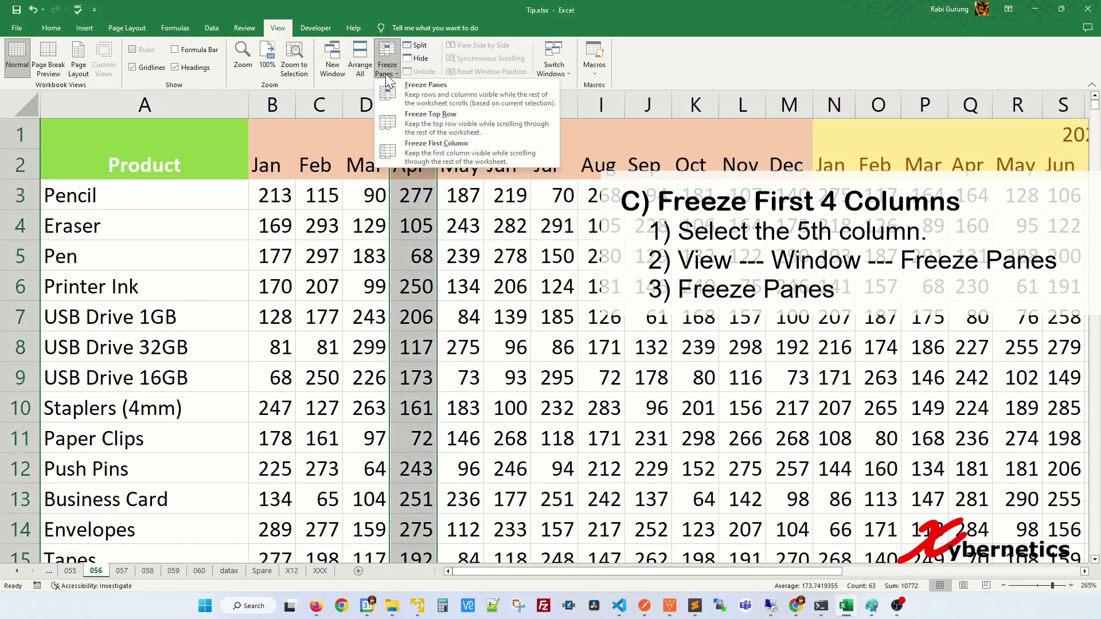
left_click(418, 100)
left_click(492, 294)
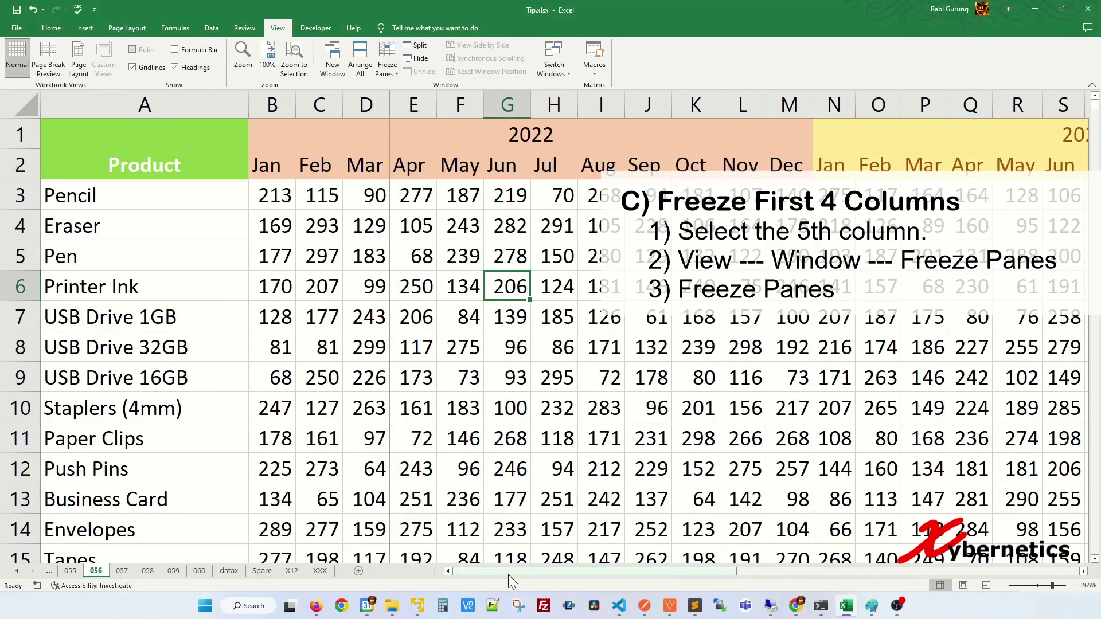
mouse_move(504, 576)
left_mouse_down()
mouse_move(627, 568)
mouse_move(488, 569)
left_mouse_up()
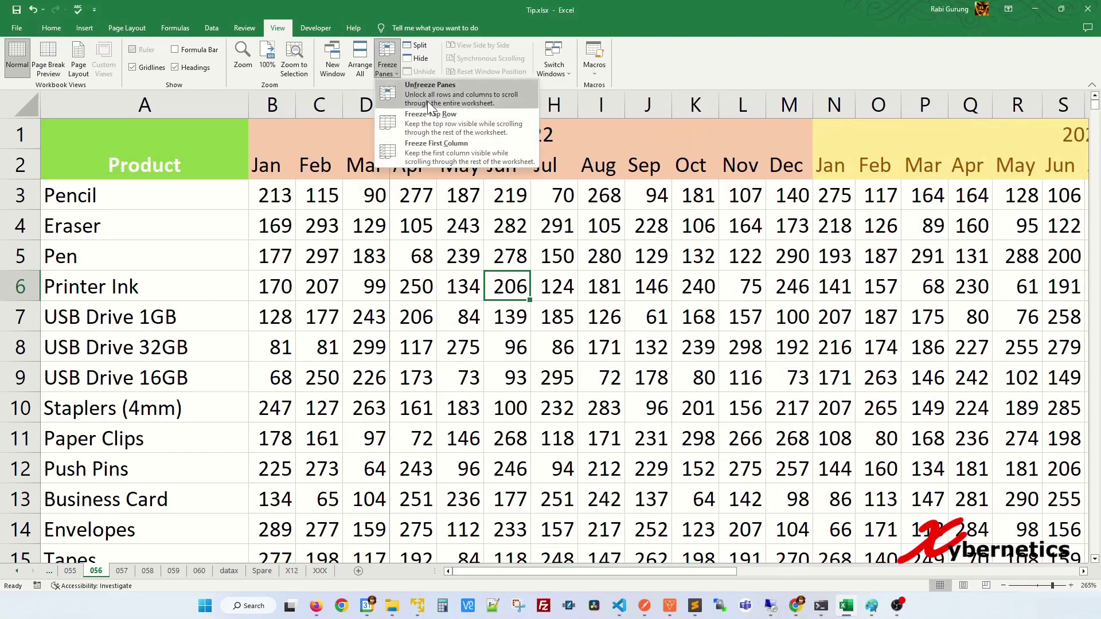
- Unfreeze the first four columns, and mark header rows 1 and 2 and the Product column by selecting each
left_click(402, 97)
left_click(439, 279)
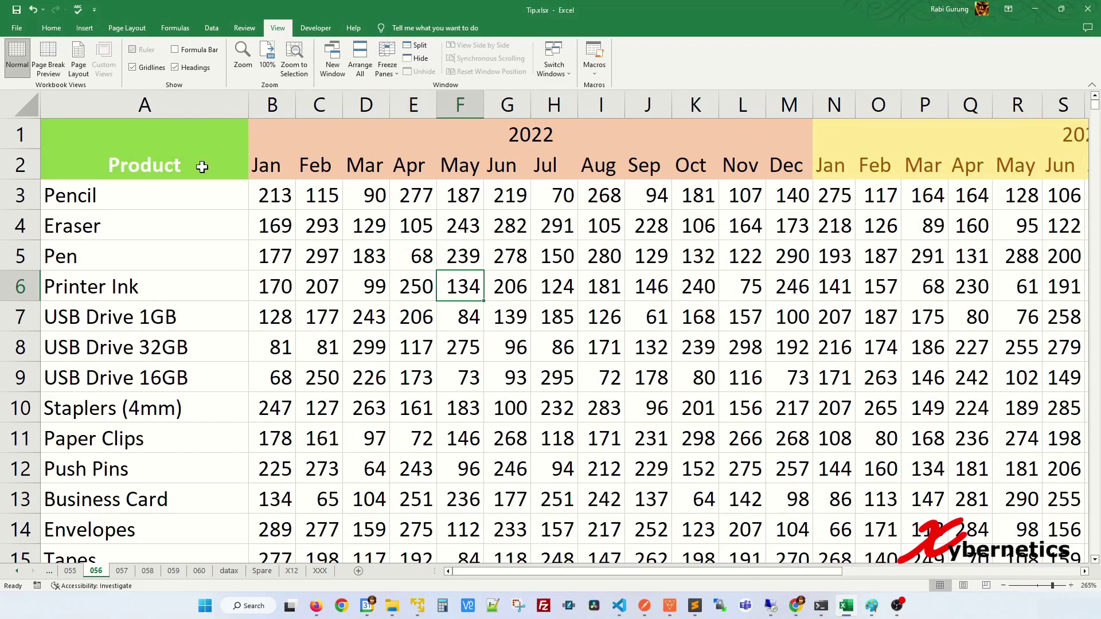
left_click_drag(11, 135, 19, 166)
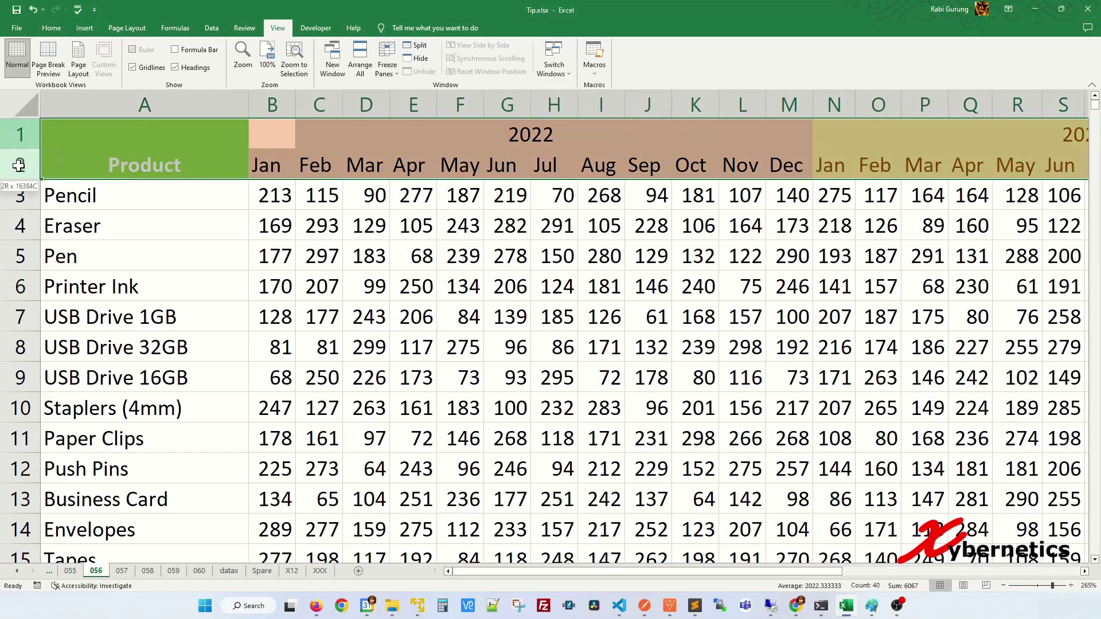
left_click(153, 105)
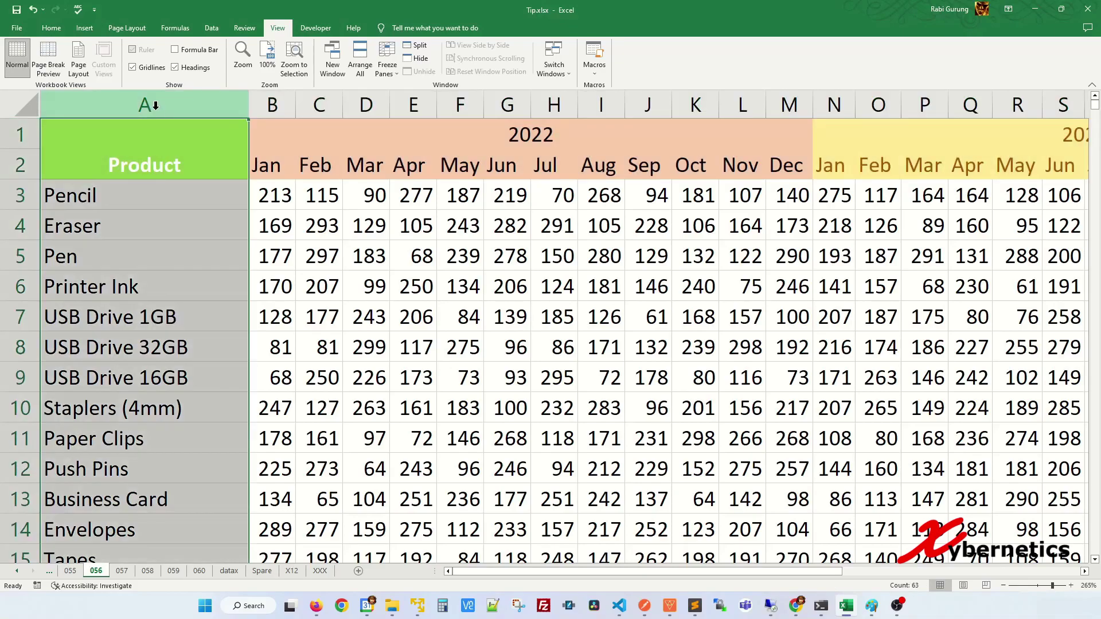
left_click(374, 257)
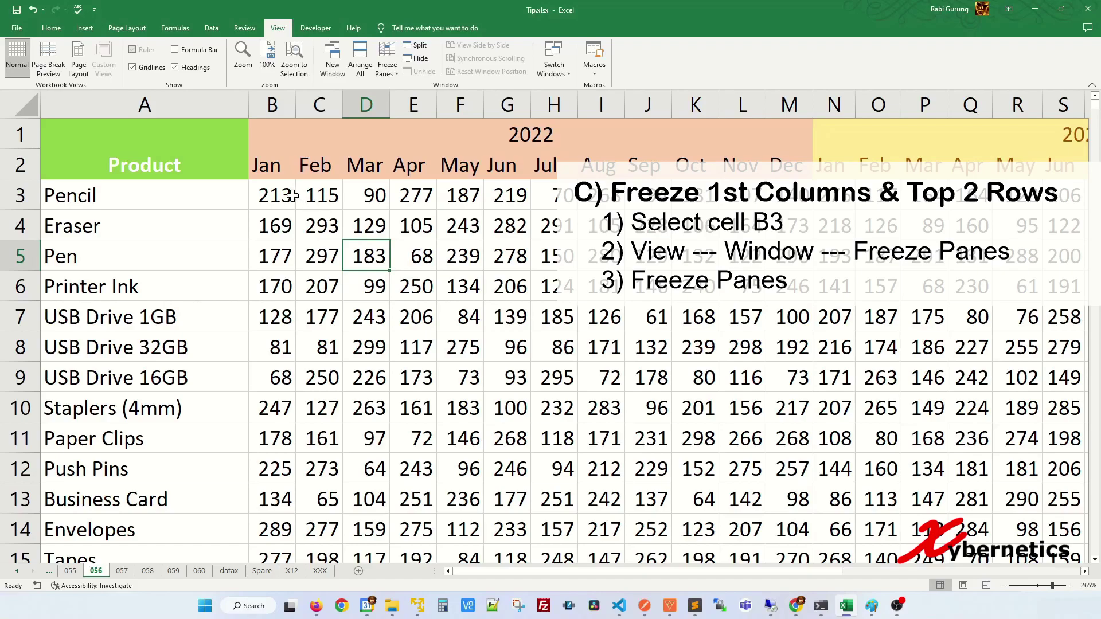
- Freeze the first column and top two rows together using cell B3 as the boundary, and check them further down and across the table
left_click(272, 189)
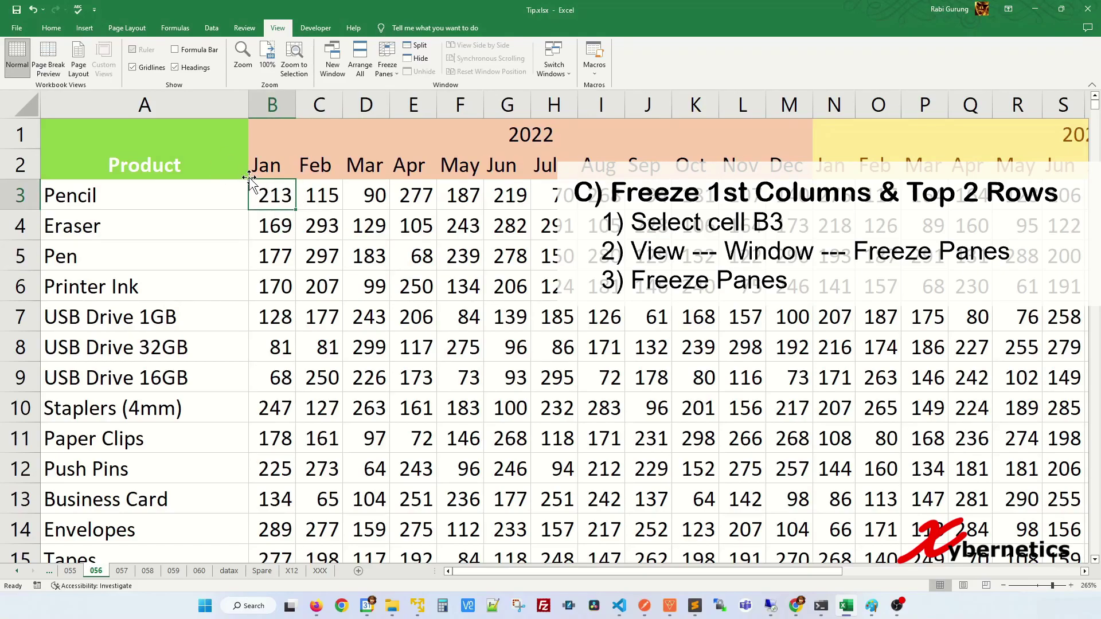
left_click_drag(17, 134, 18, 165)
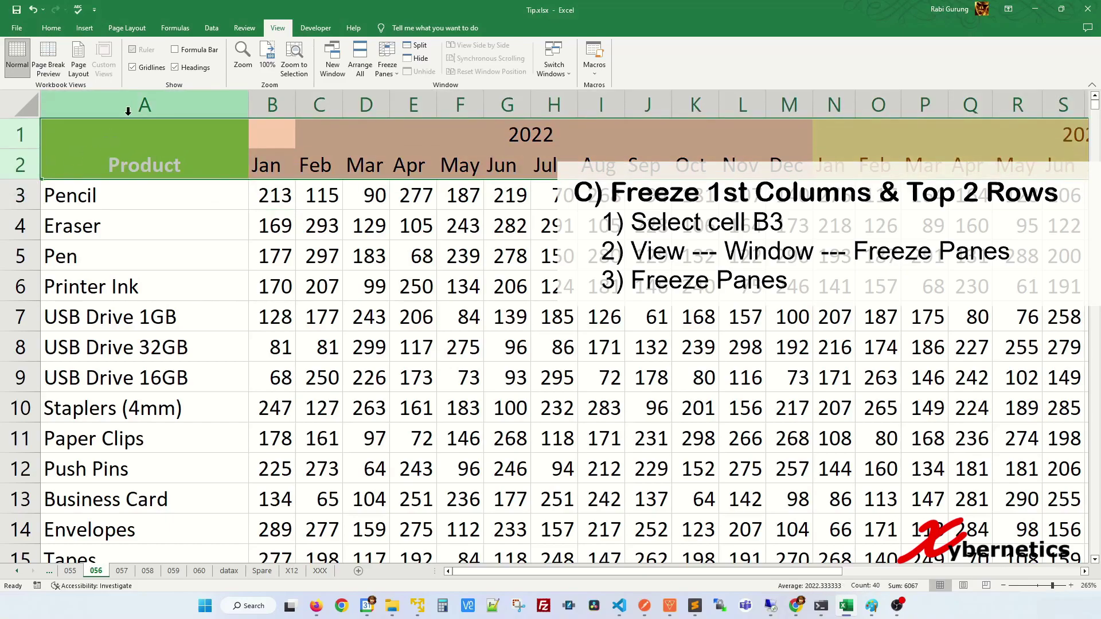
left_click(125, 114)
left_click(278, 197)
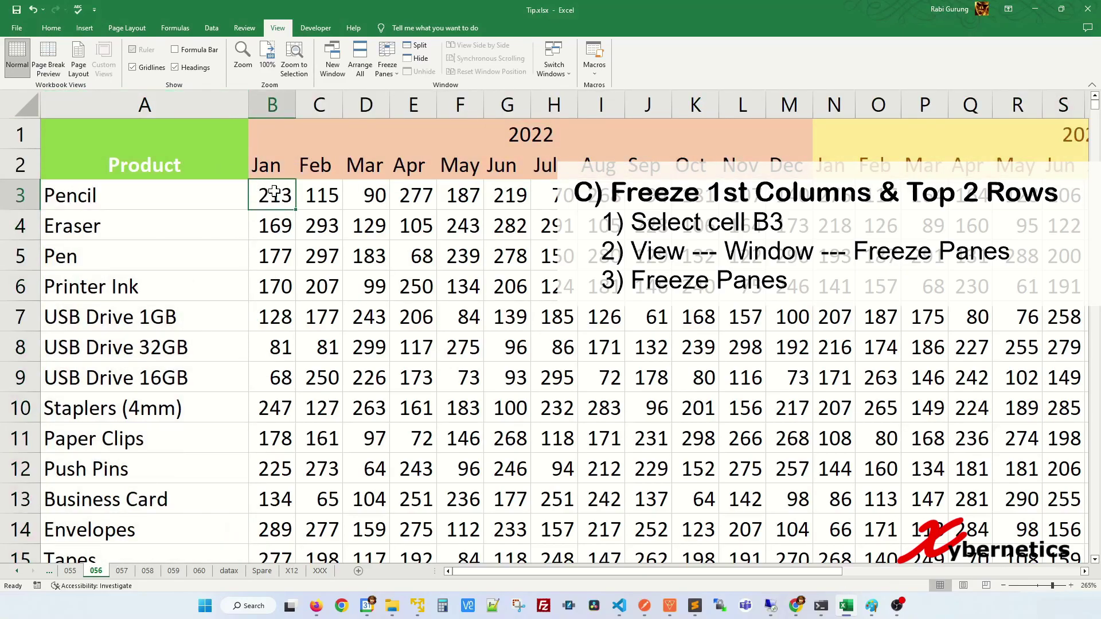
left_click(390, 69)
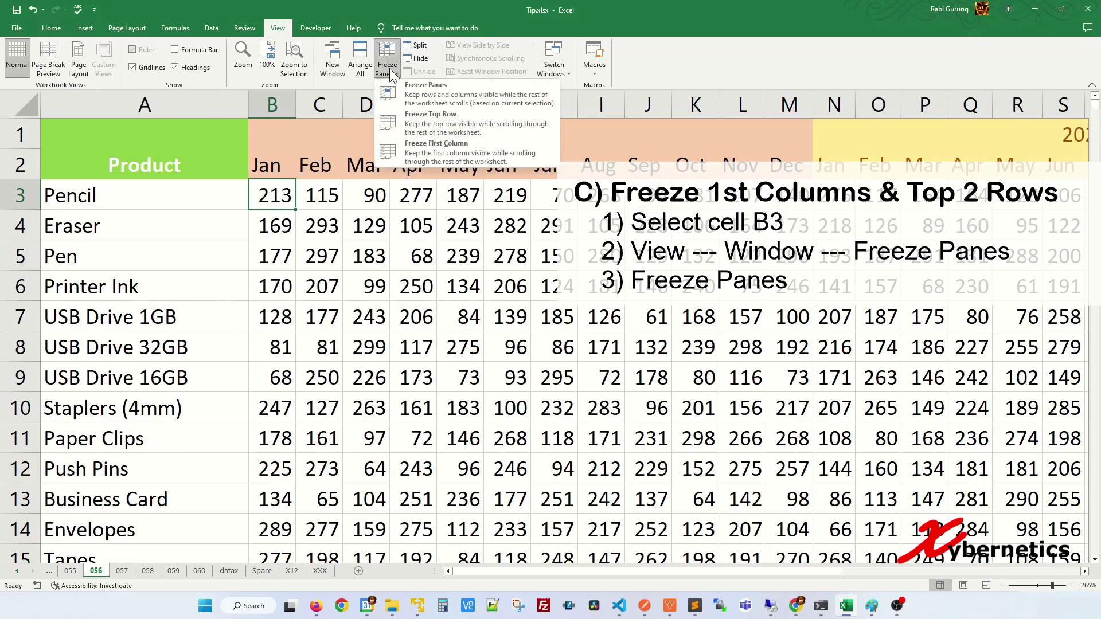
left_click(427, 102)
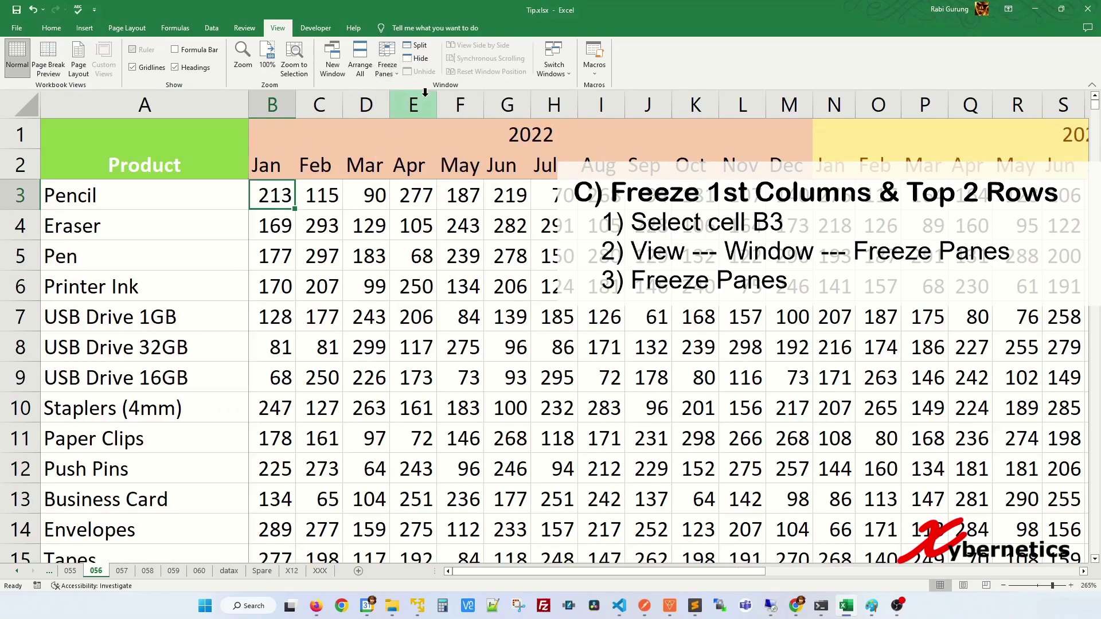
left_click(315, 286)
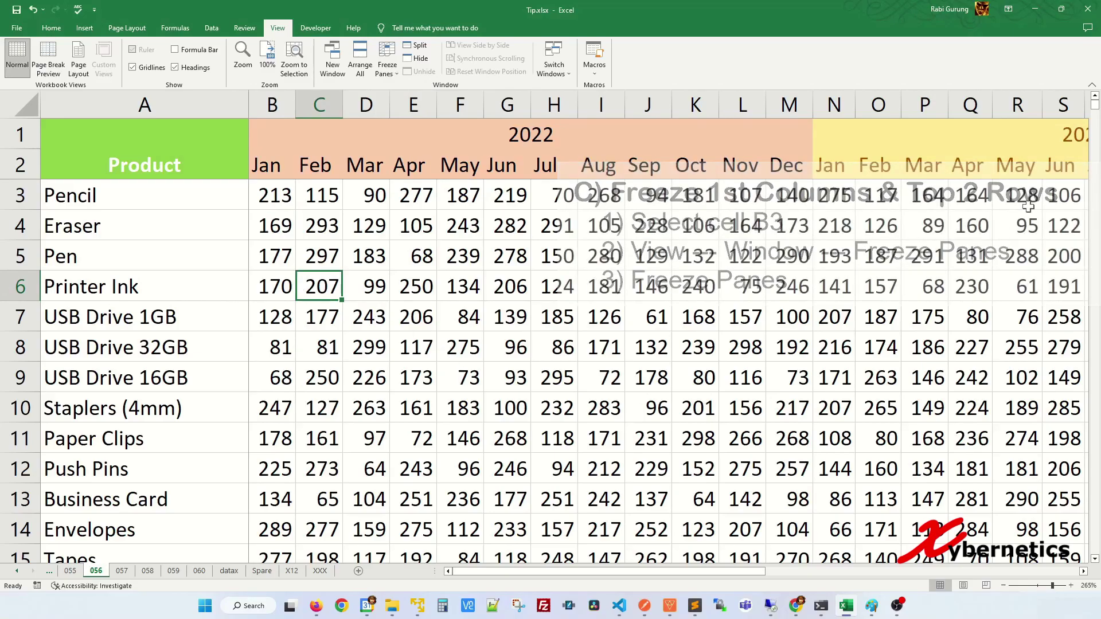
scroll(869, 369, "down", 4)
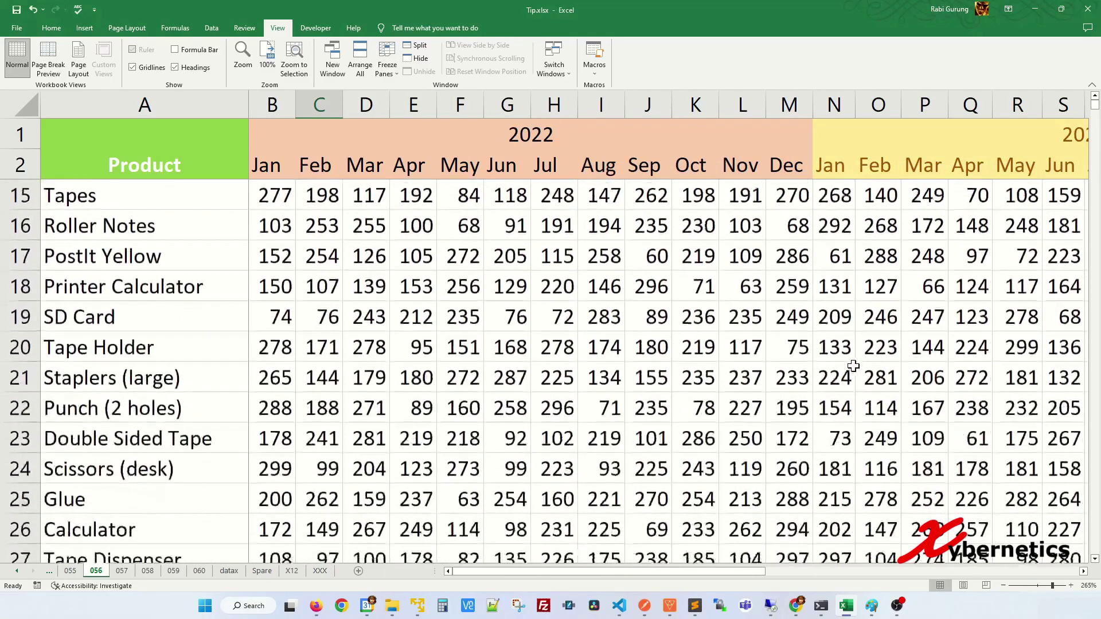
scroll(826, 360, "down", 3)
scroll(821, 357, "up", 8)
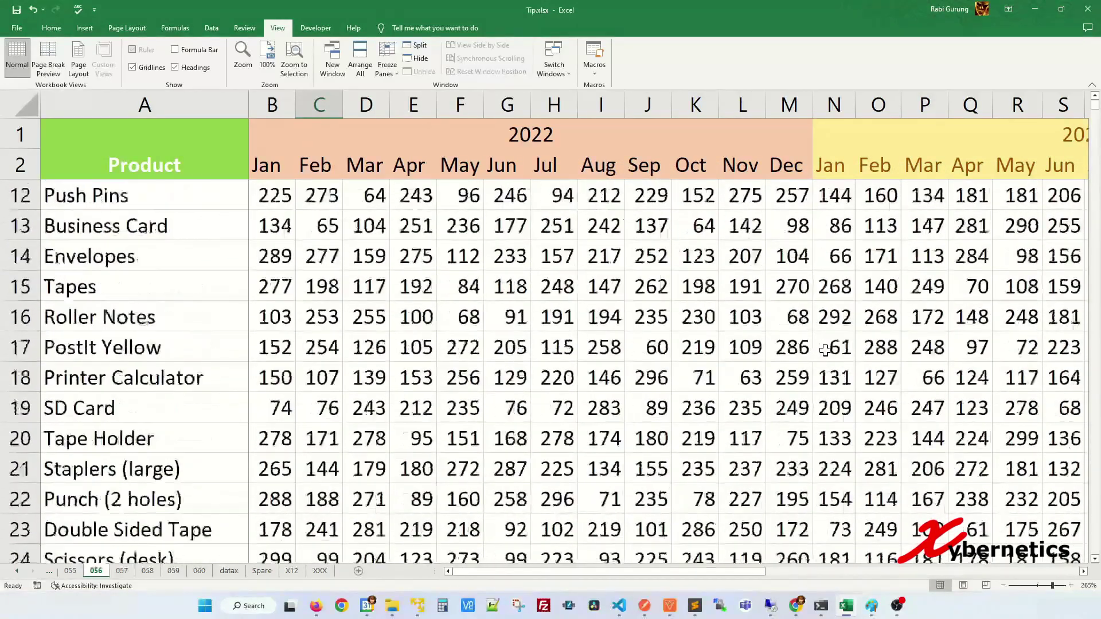
left_click_drag(557, 570, 517, 589)
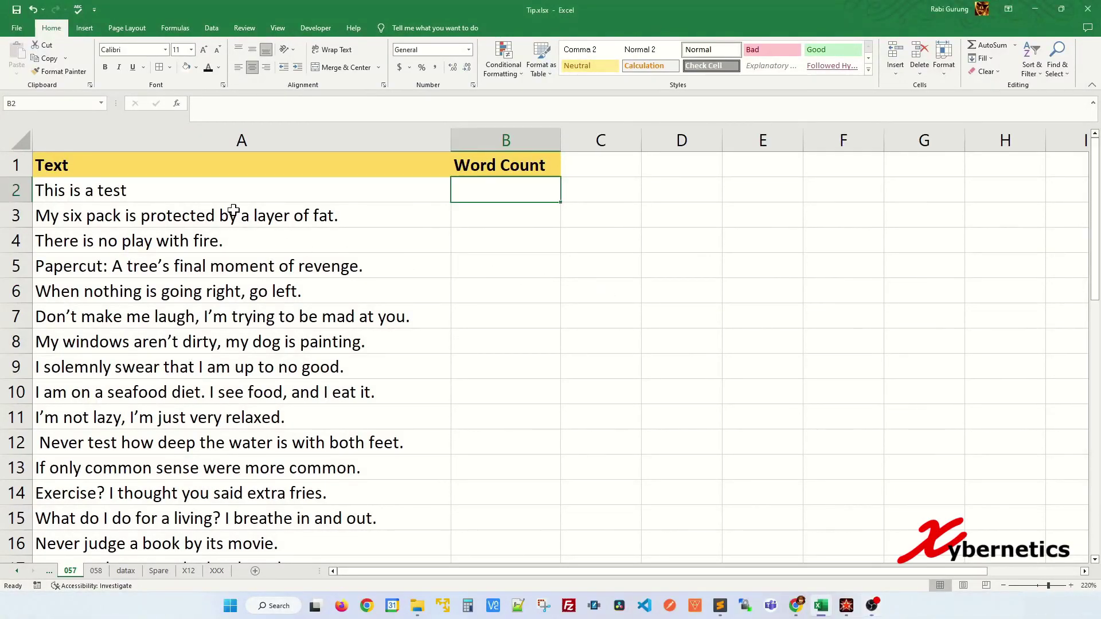
- Enter the word-count formula =LEN(TRIM(A2))-LEN(SUBSTITUTE(A2," ",""))+1 in cell B2 of sheet 057 and compare it with the text in A2
left_click(136, 190)
left_click(487, 185)
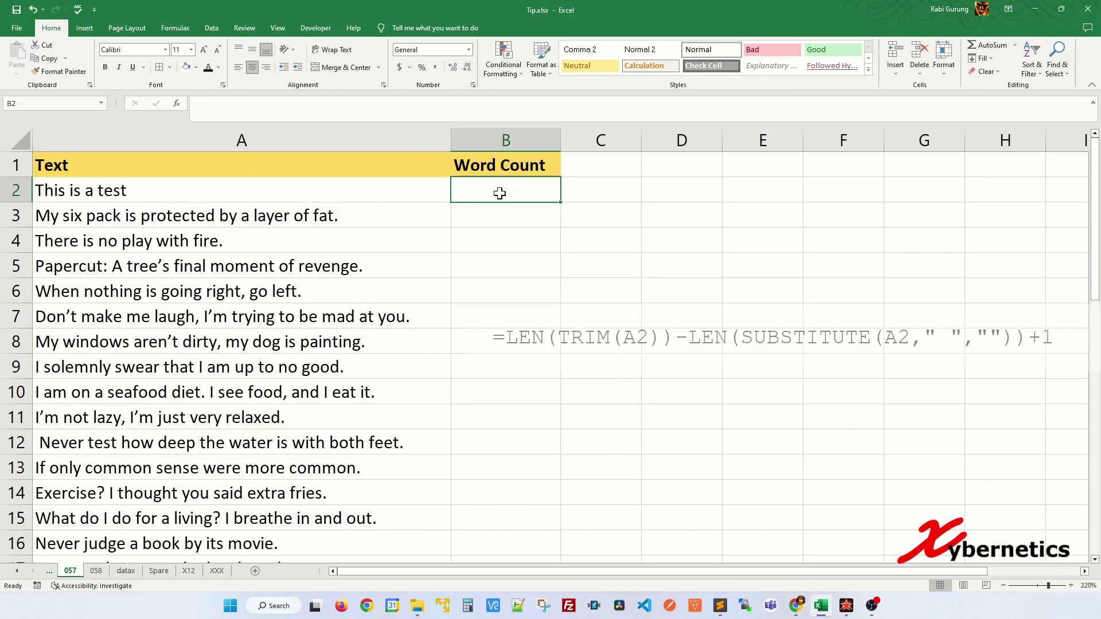
type("=LEN(TRIM(A2))-LEN(SUBSTITUTE(")
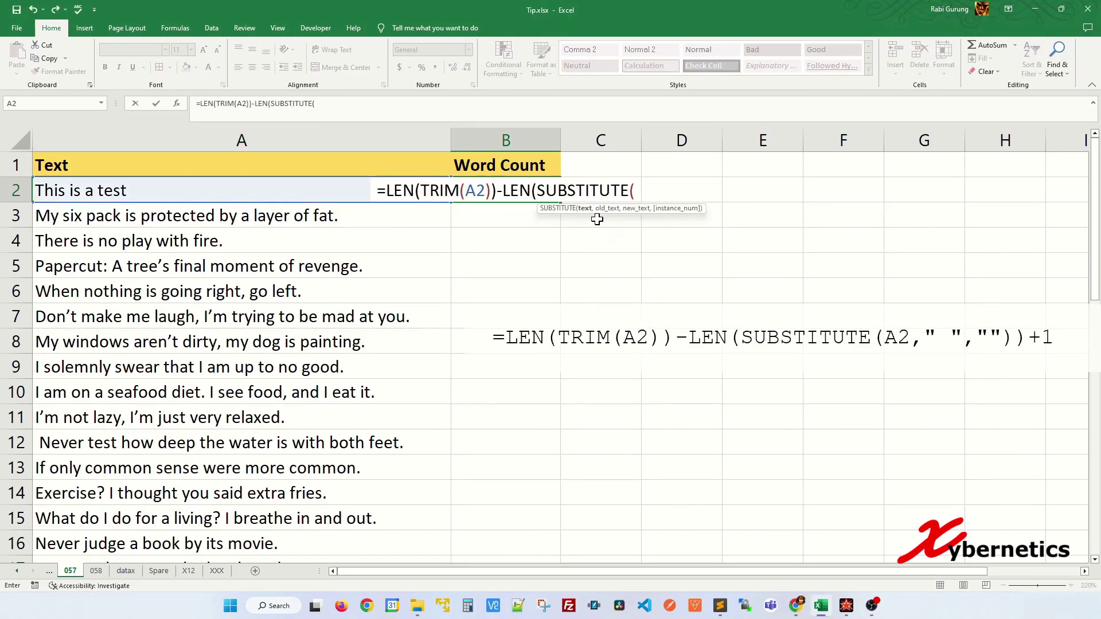
left_click(251, 191)
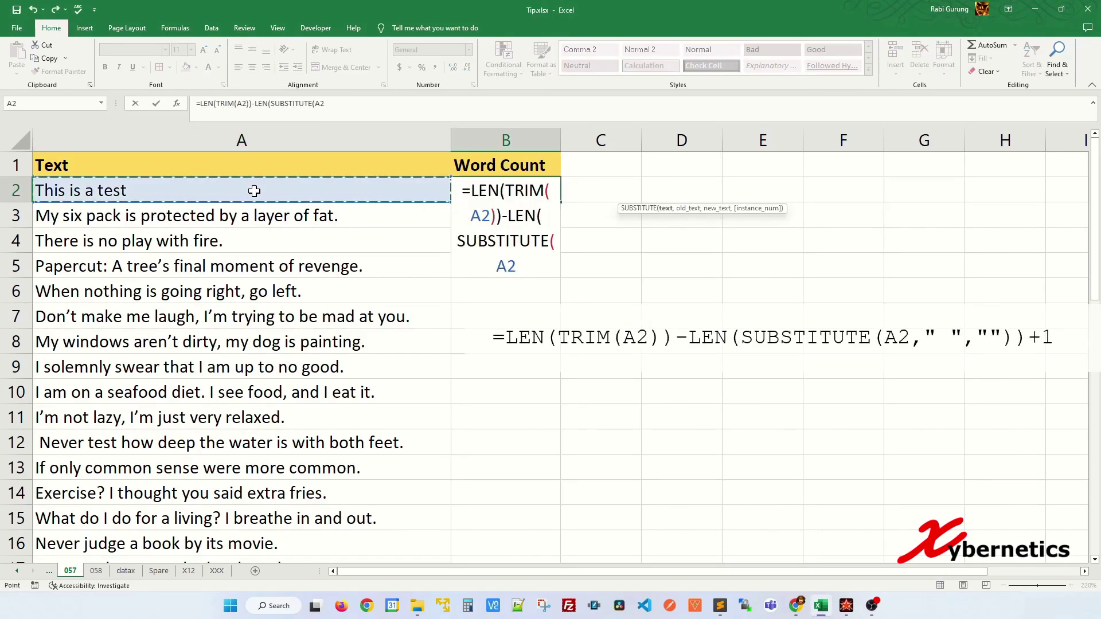
type(",\" \",\"\"))+1")
key("Return")
left_click(500, 191)
left_click(283, 193)
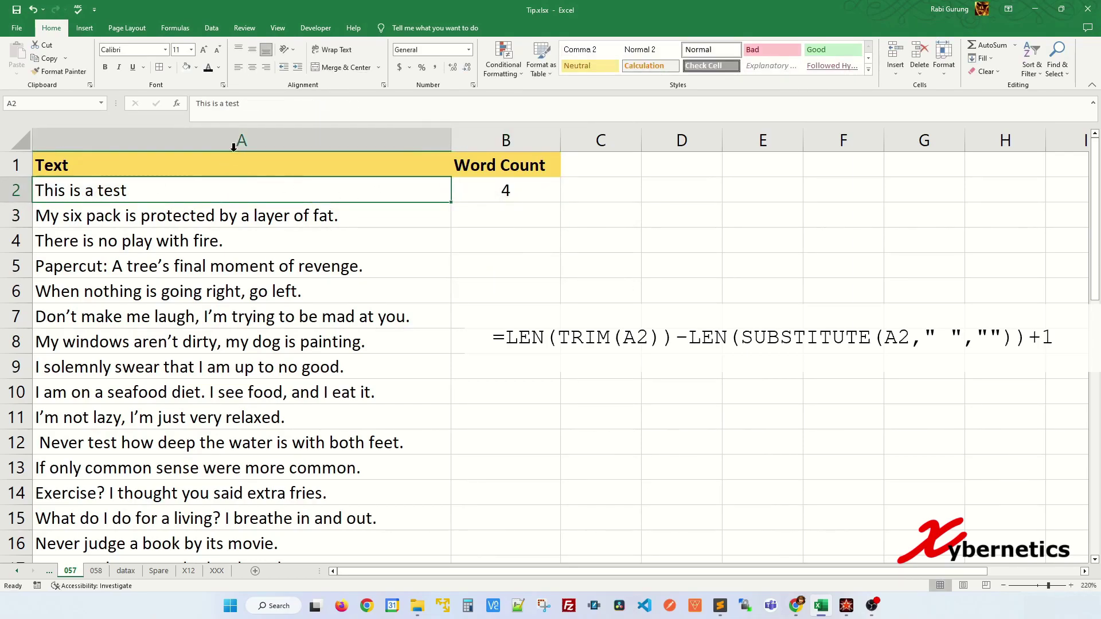
- Fill the word-count formula from B2 down the Word Count column to row 41 and review the filled rows
left_click(528, 181)
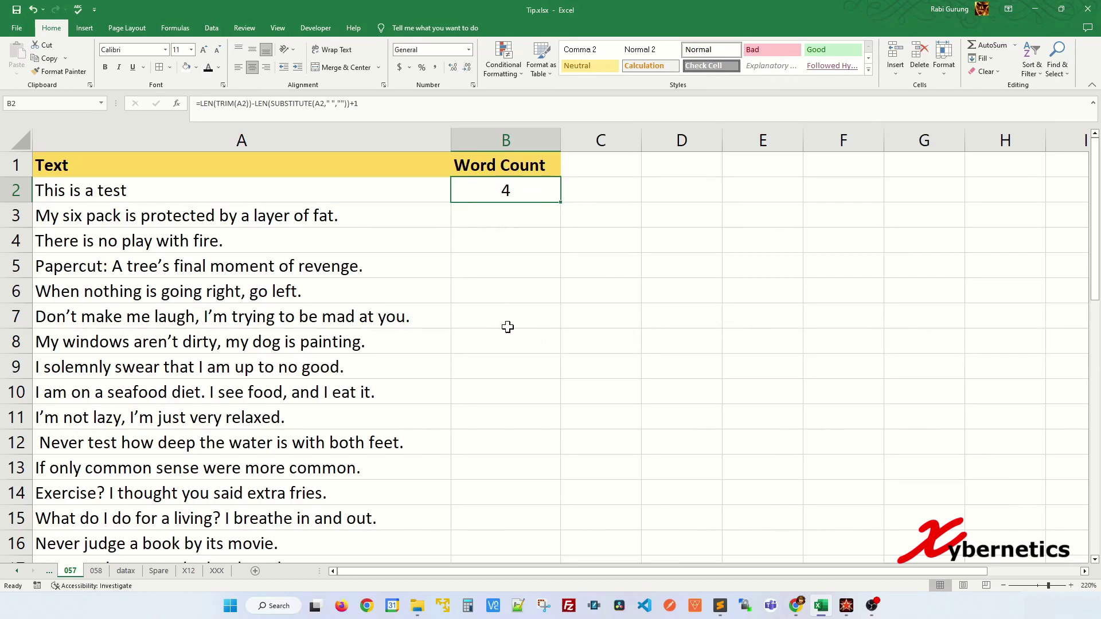
double_click(560, 203)
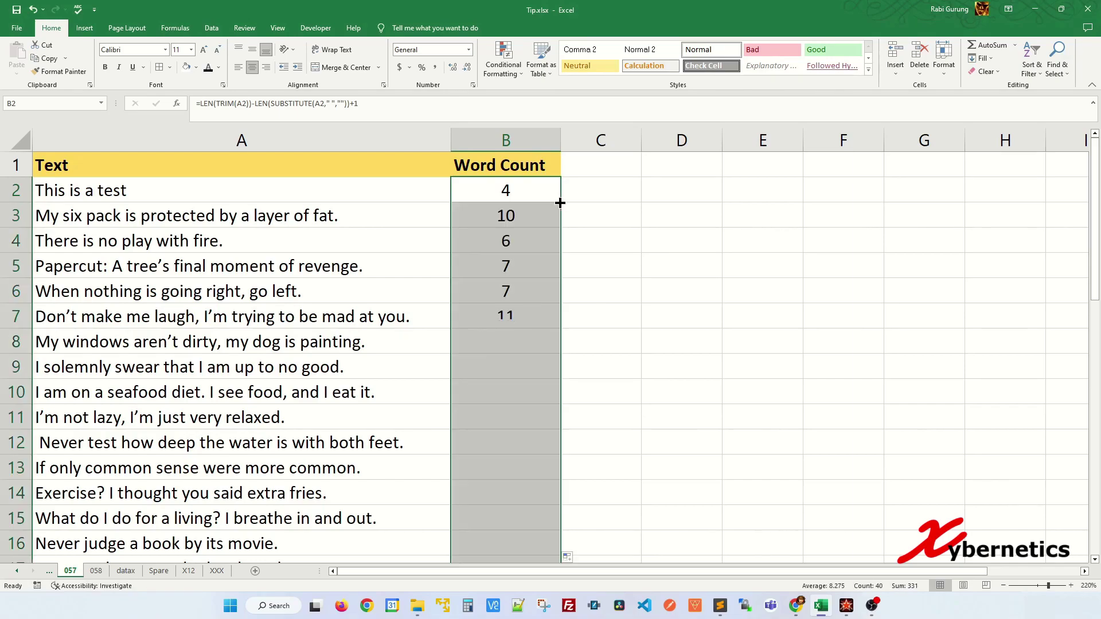
left_click(511, 315)
scroll(477, 318, "down", 5)
scroll(477, 318, "down", 5)
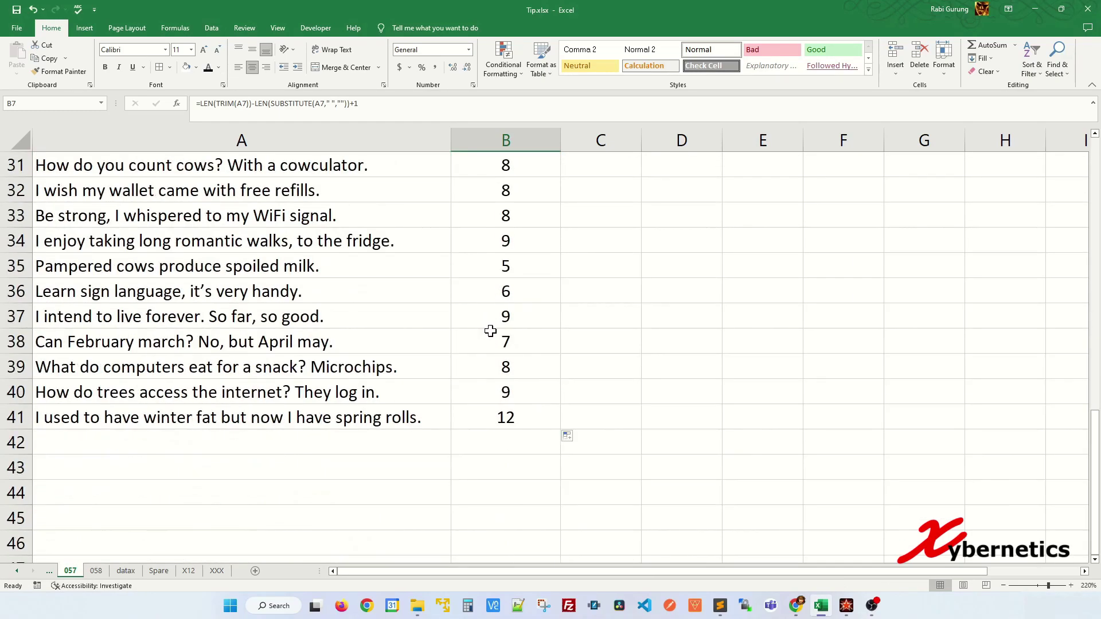
scroll(493, 324, "up", 10)
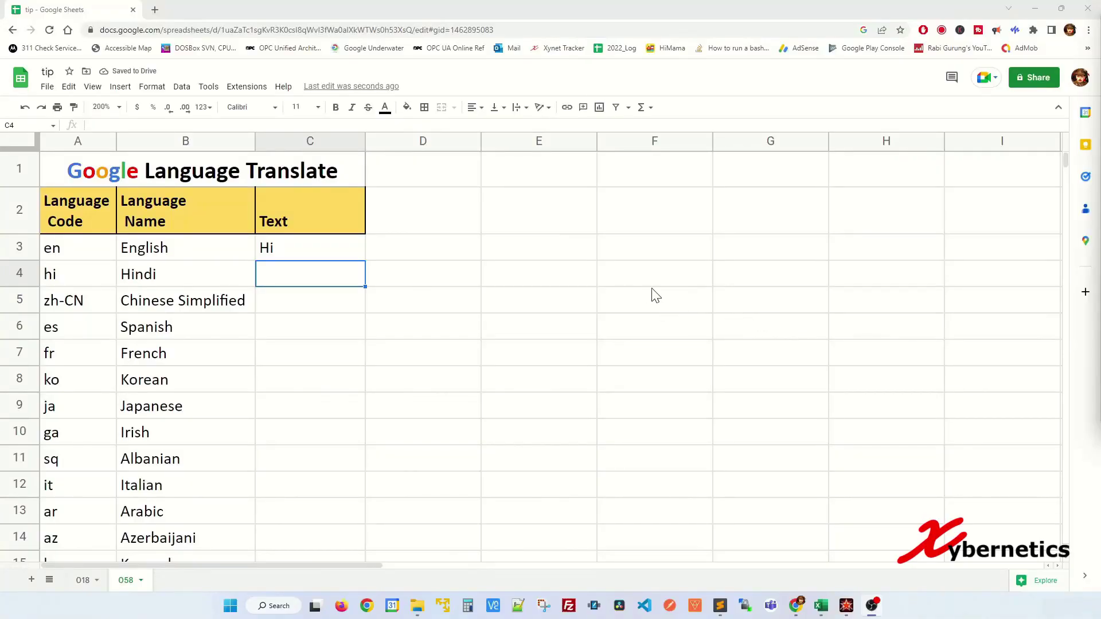
- Look over the language list, then start a GOOGLETRANSLATE formula in C4 with $C$3 as an absolute reference to the text
left_click(401, 283)
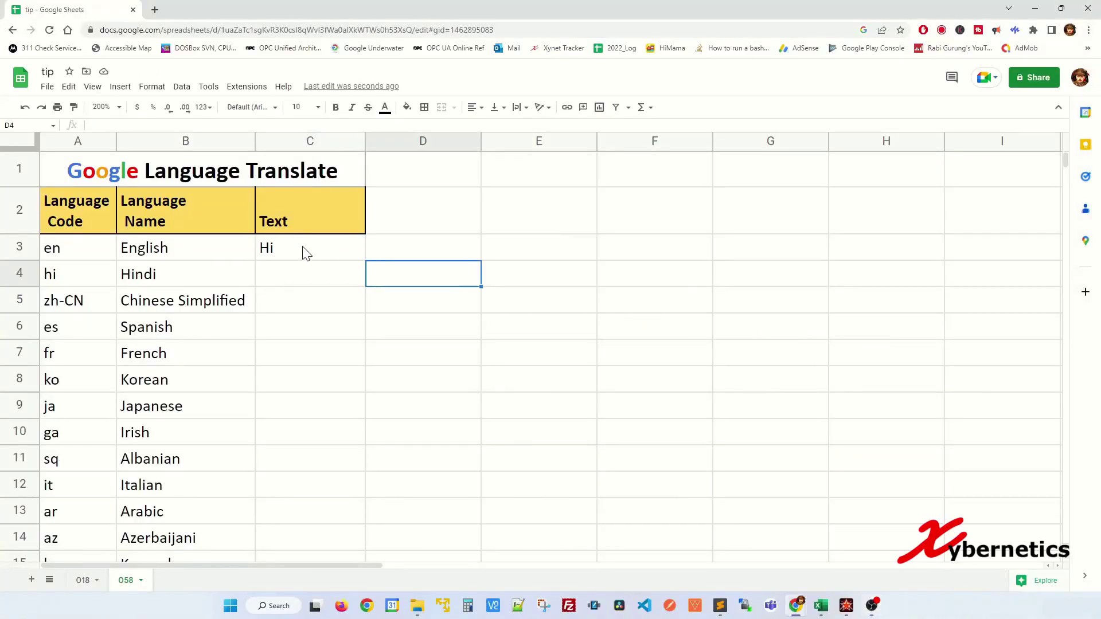
left_click(304, 251)
scroll(189, 297, "down", 5)
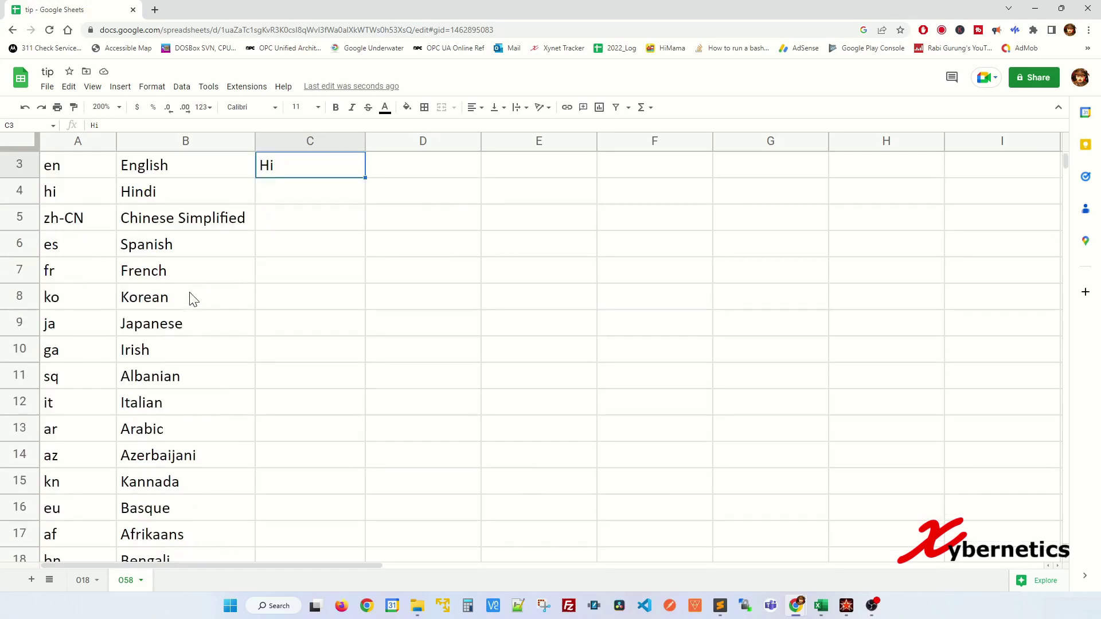
scroll(241, 330, "up", 4)
scroll(250, 339, "up", 1)
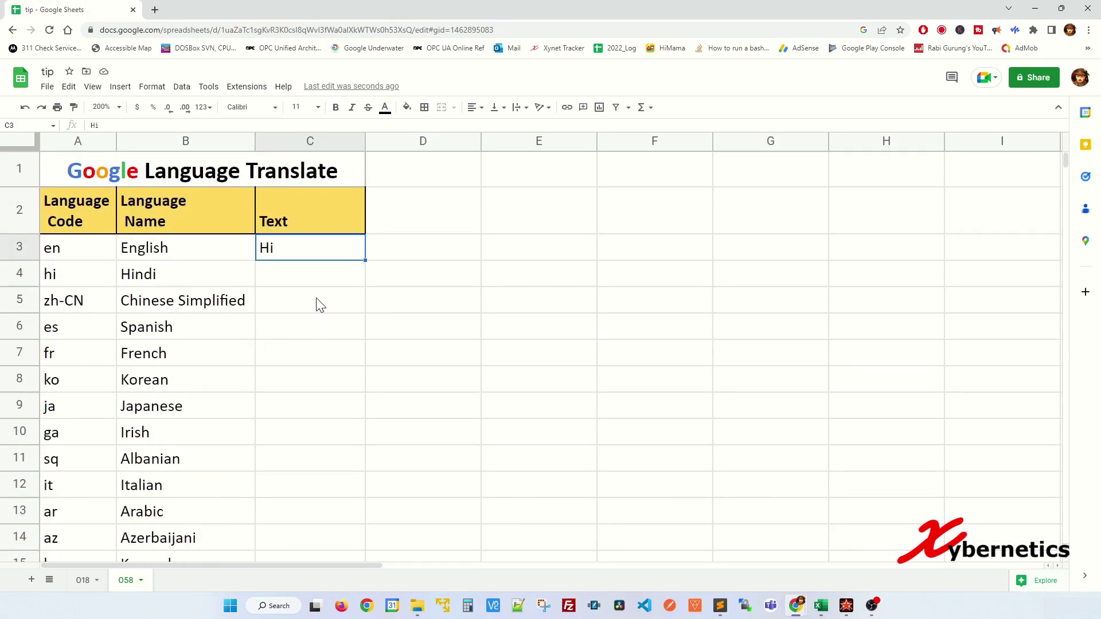
left_click(313, 281)
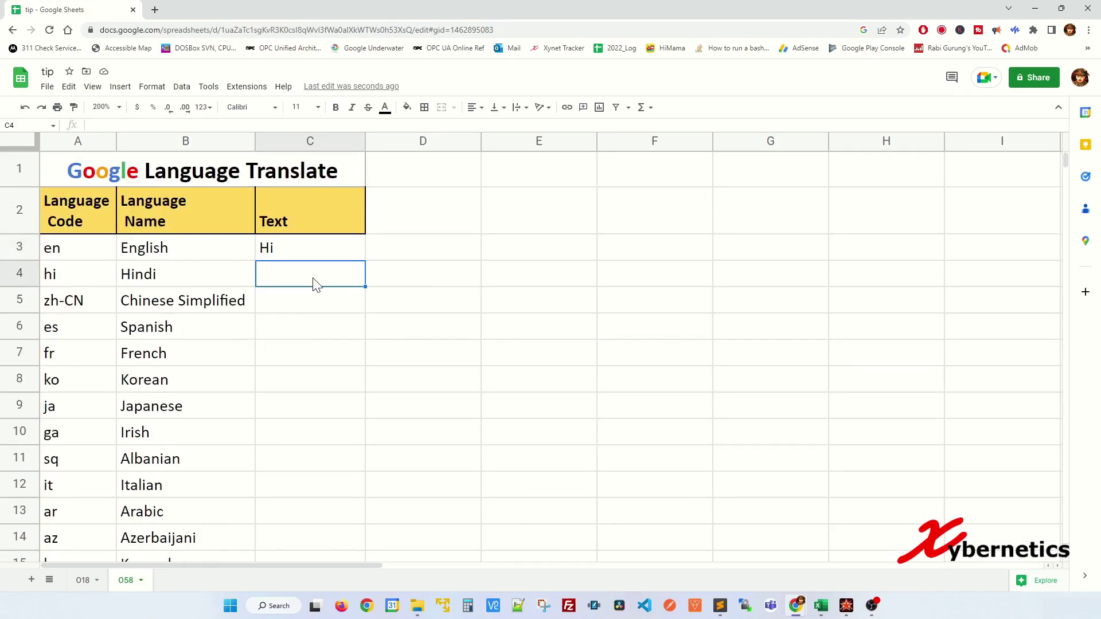
type("=GOO")
left_click(341, 309)
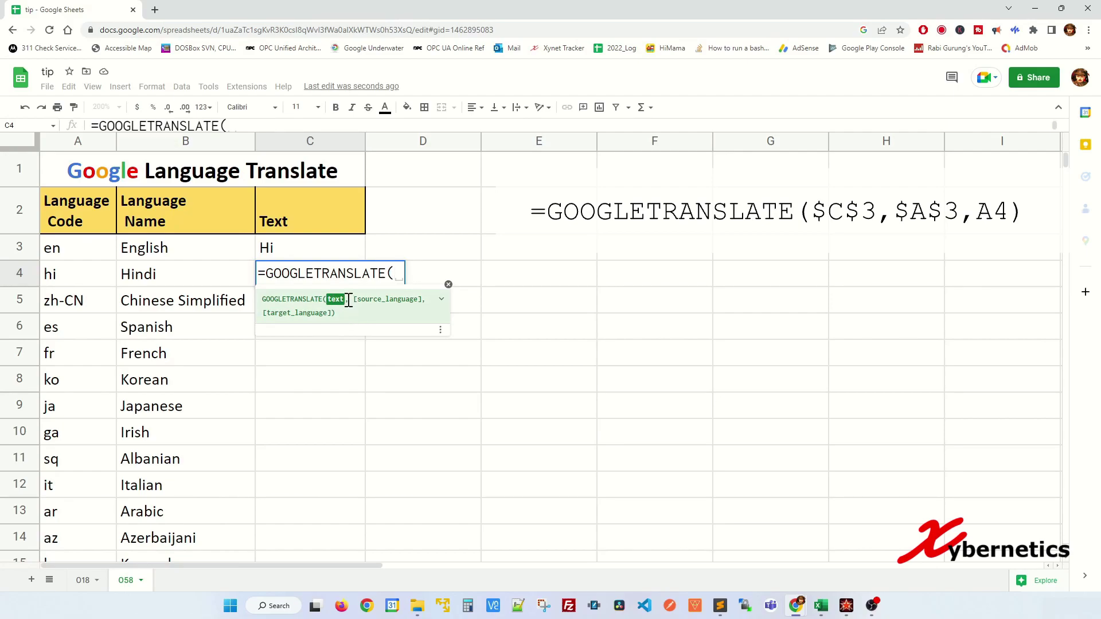
left_click(286, 253)
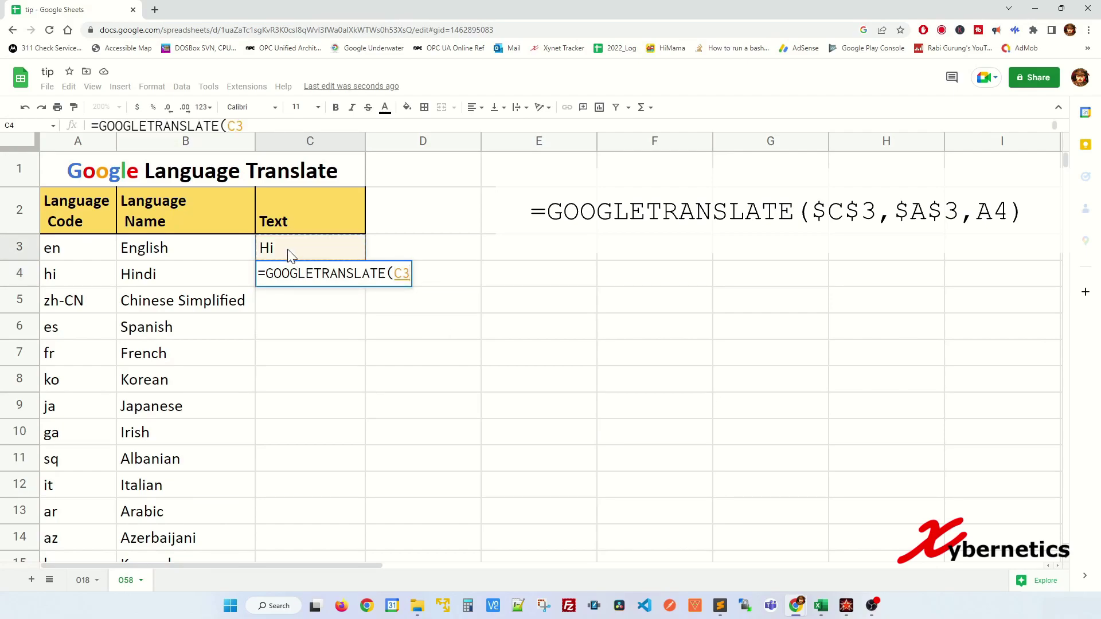
key("F4")
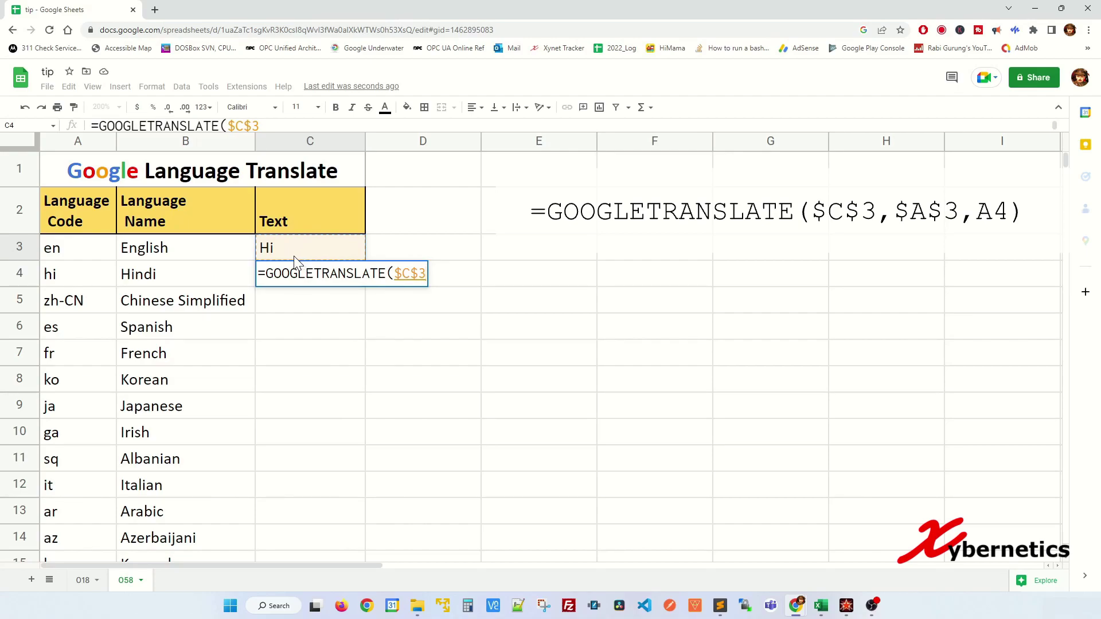
- Complete the C4 formula with $A$3 as source language and A4 as target language, giving =GOOGLETRANSLATE($C$3,$A$3,A4)
type(",")
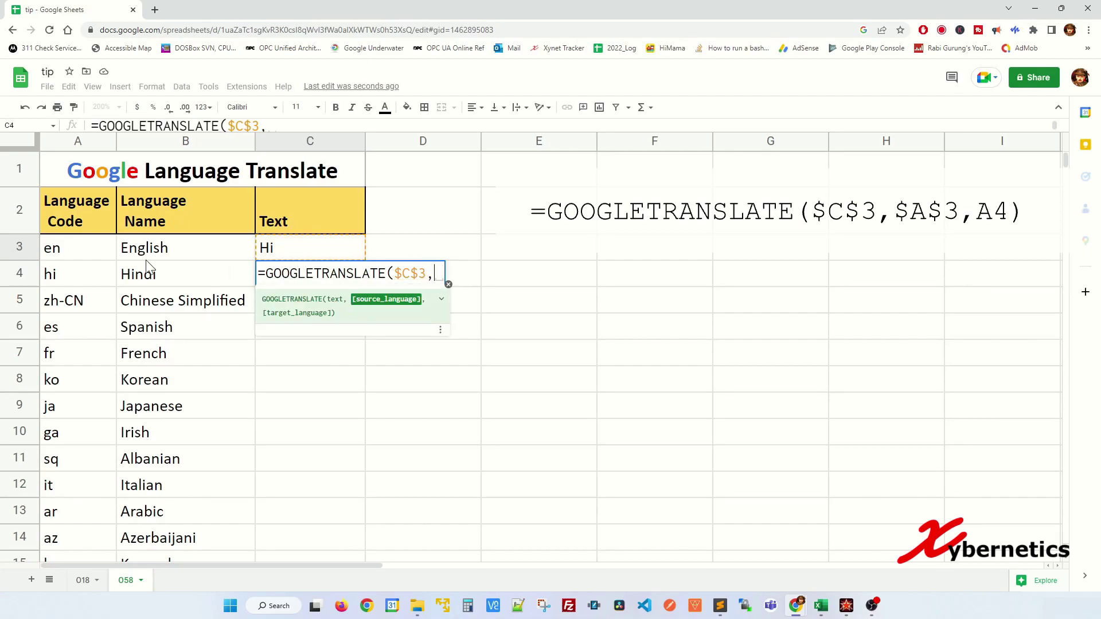
left_click(86, 253)
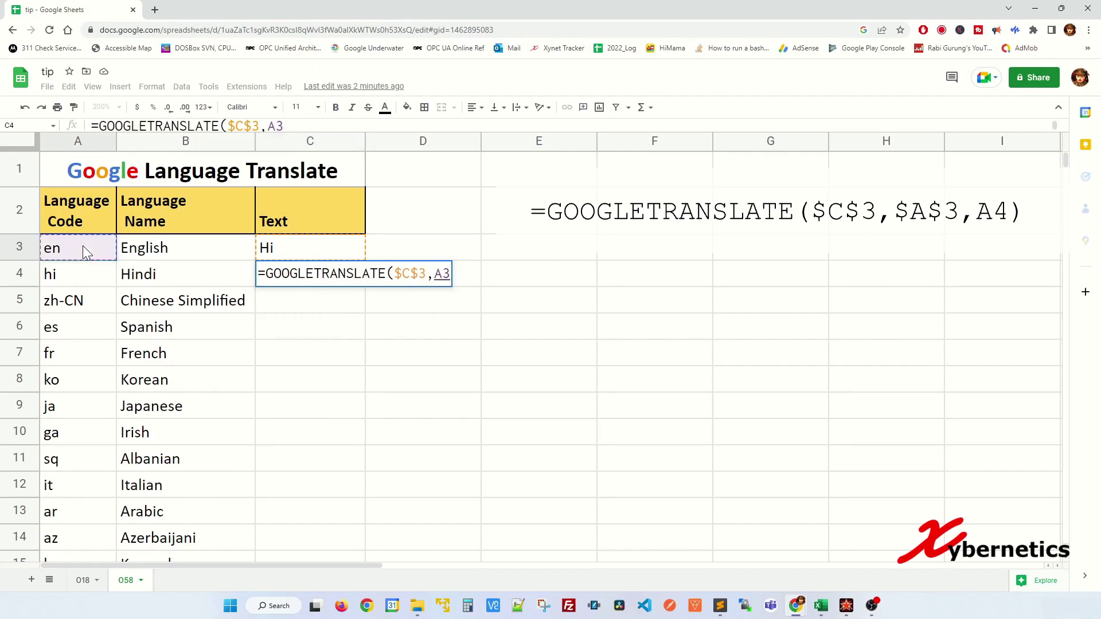
key("F4")
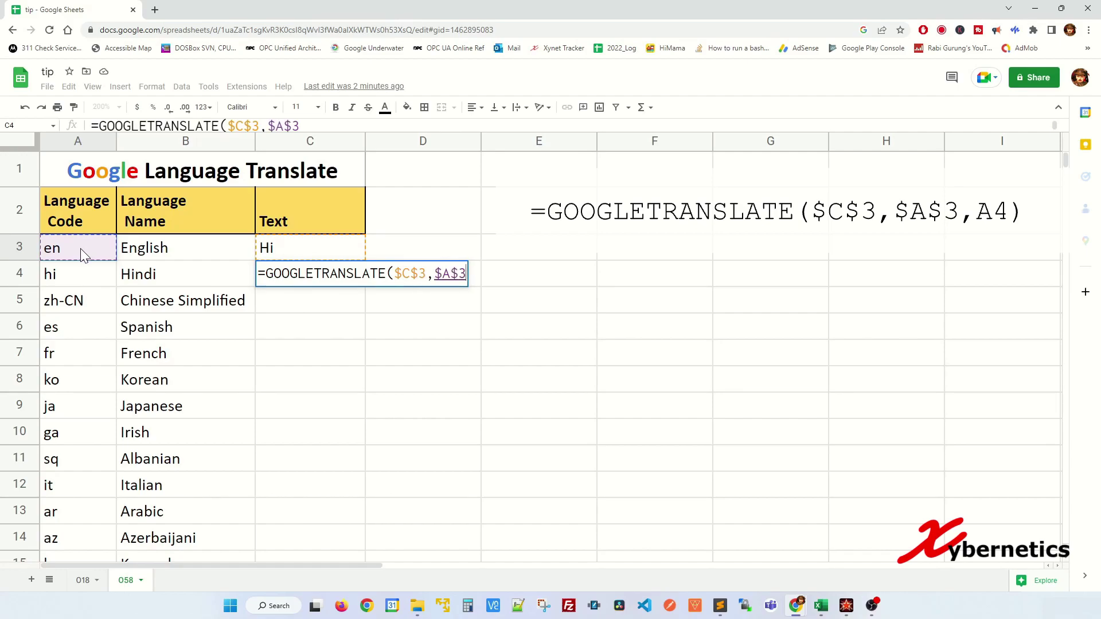
type(",")
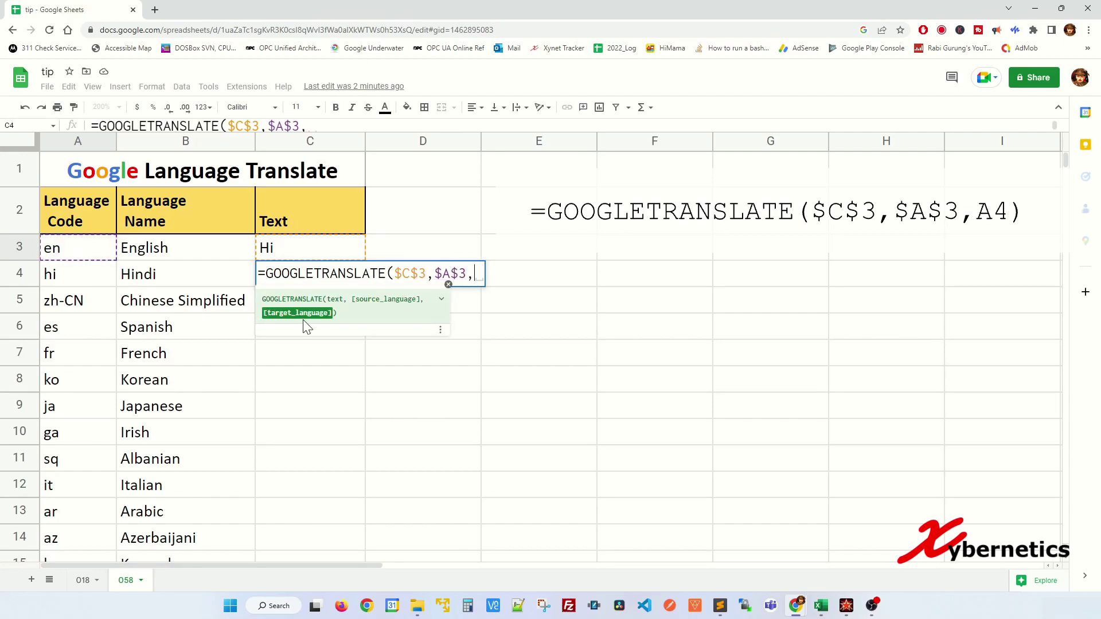
left_click(70, 282)
type(")")
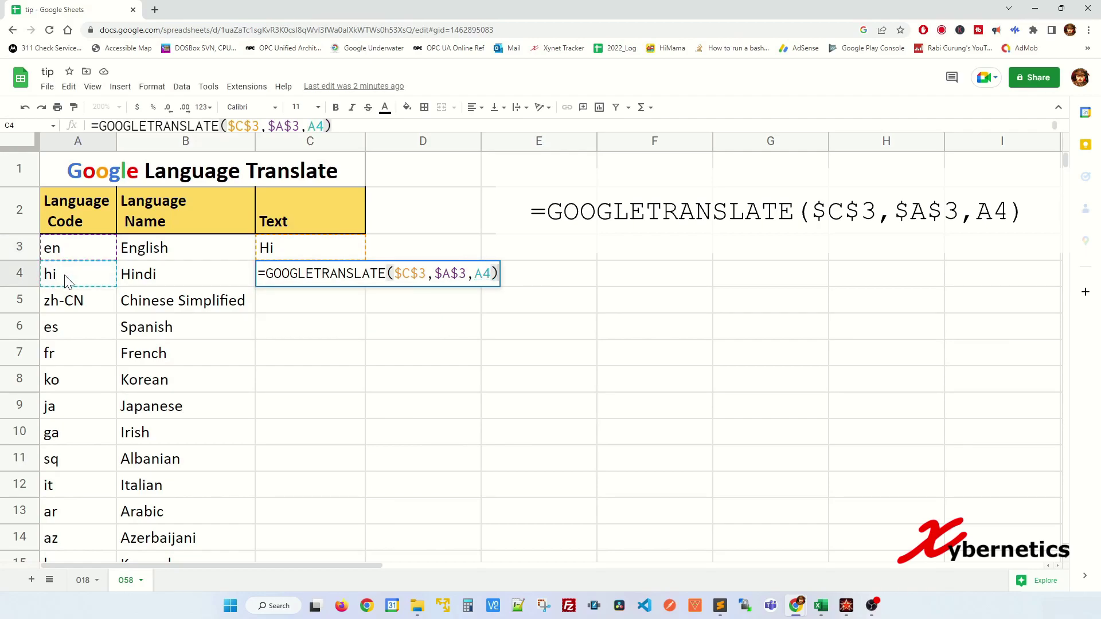
key("Return")
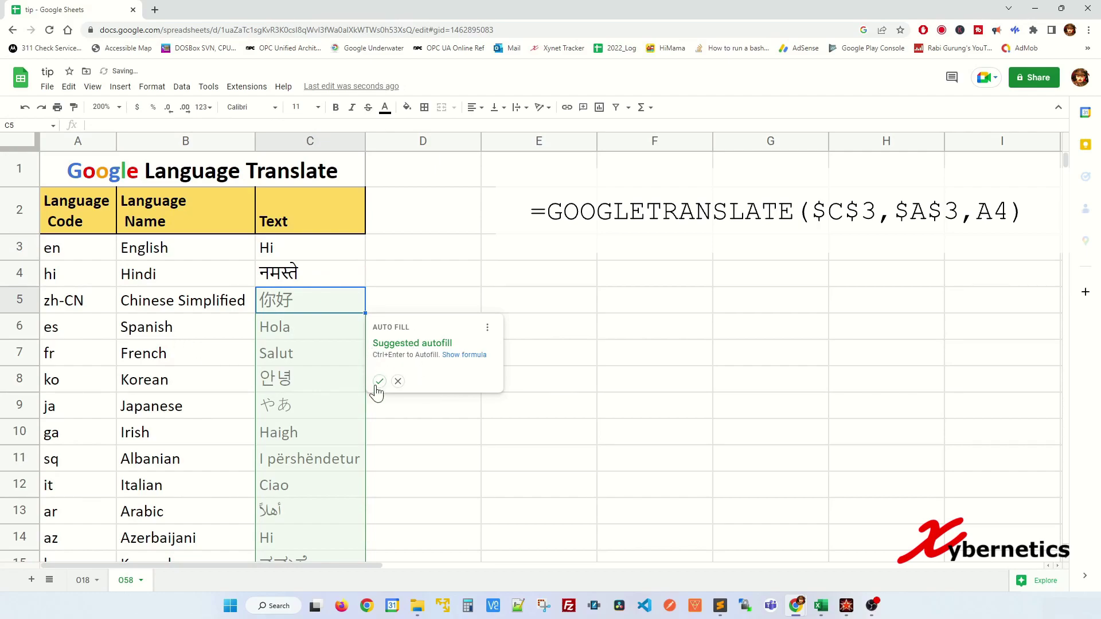
- Accept the suggested autofill of the translation formula down the Text column and review the translated rows
left_click(379, 382)
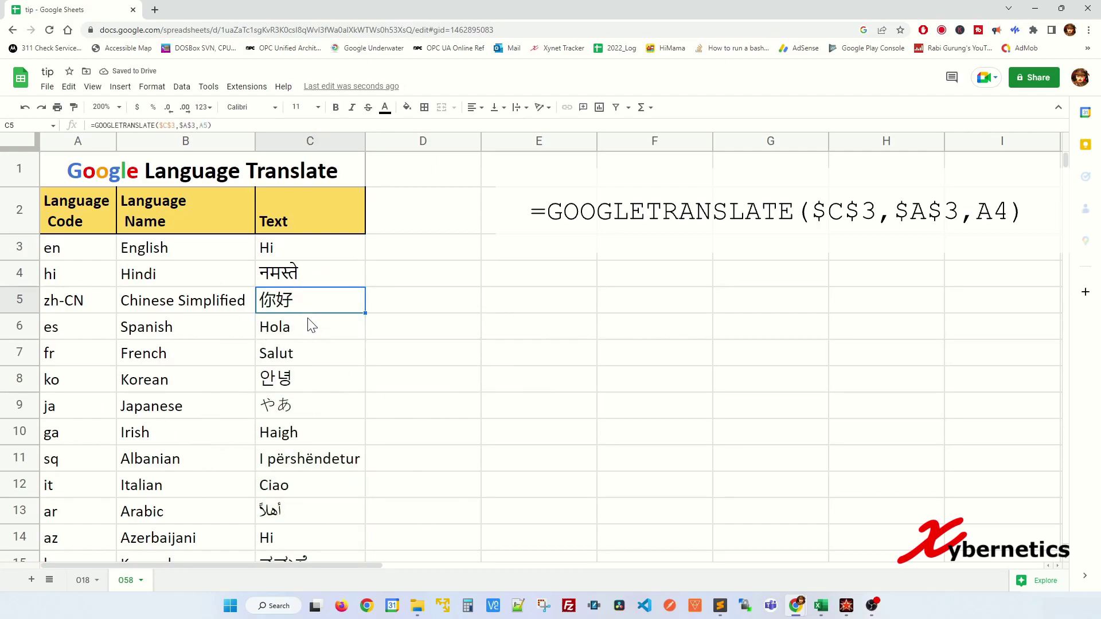
left_click(316, 345)
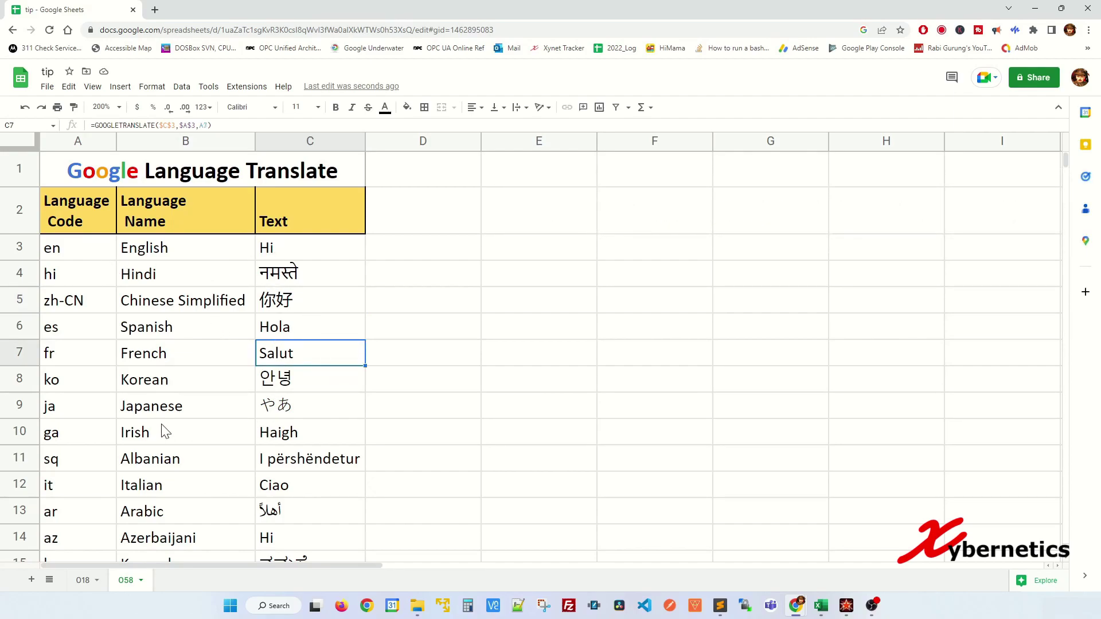
scroll(285, 407, "down", 3)
scroll(312, 353, "up", 3)
- Change the English source text in C3 to "Good evening" and check the translations down the list
left_click(291, 251)
type("Good evening")
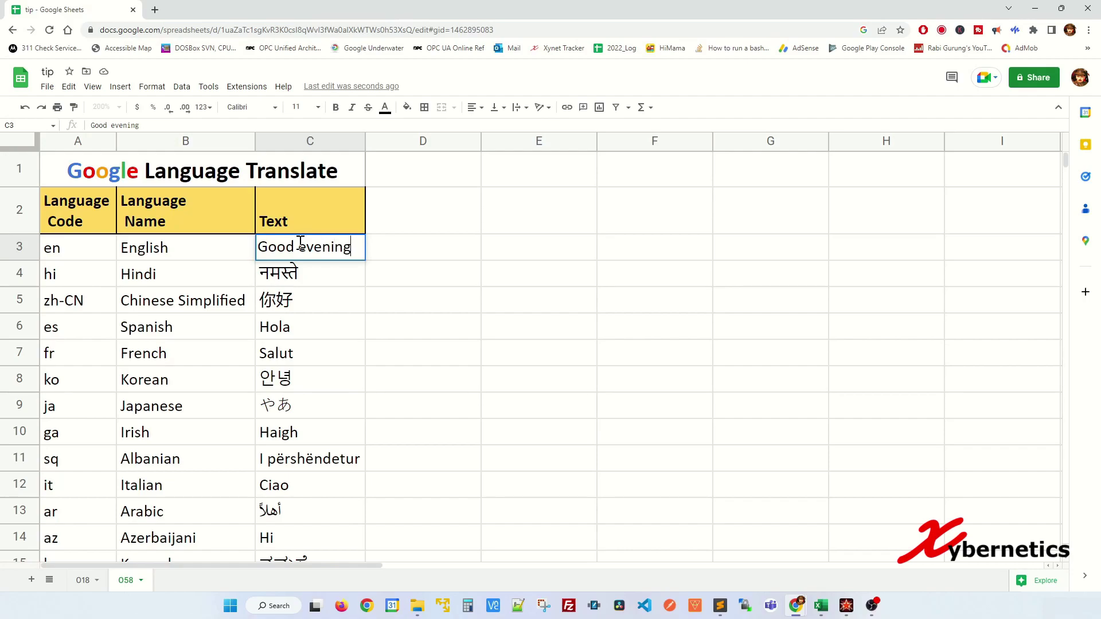
key("Return")
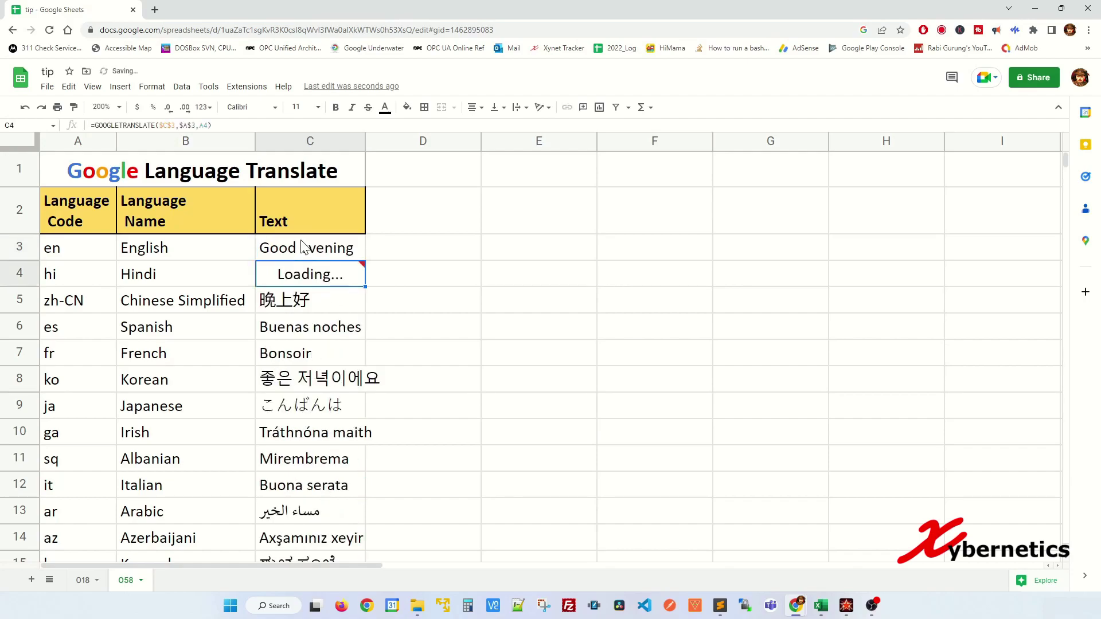
scroll(353, 370, "down", 3)
scroll(352, 370, "up", 3)
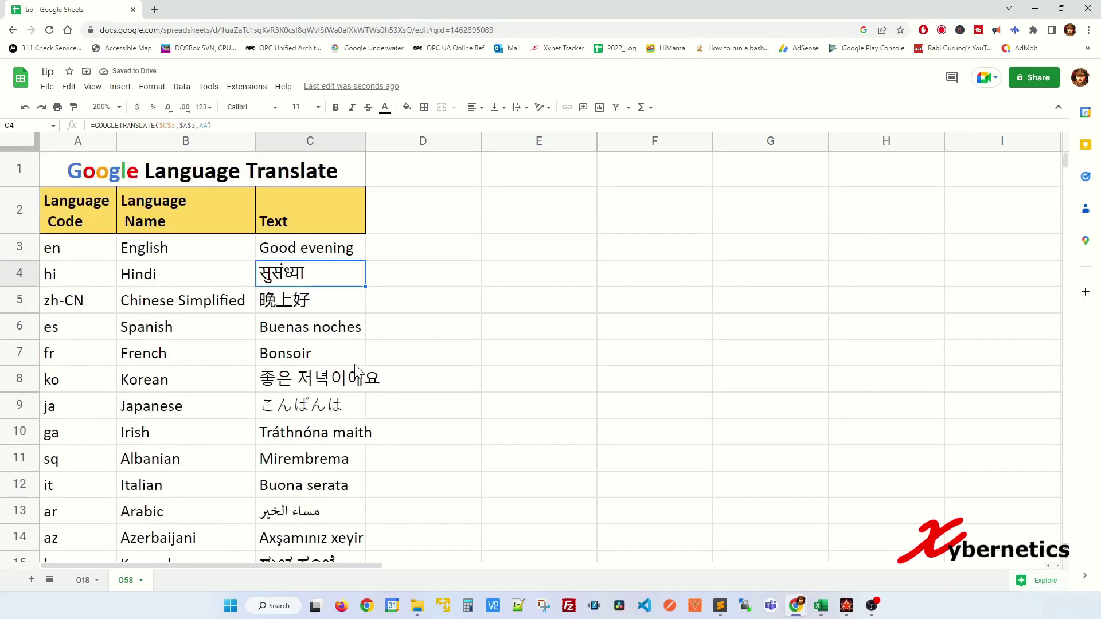
- Set the source text in C3 back to "Hi"
left_click(317, 252)
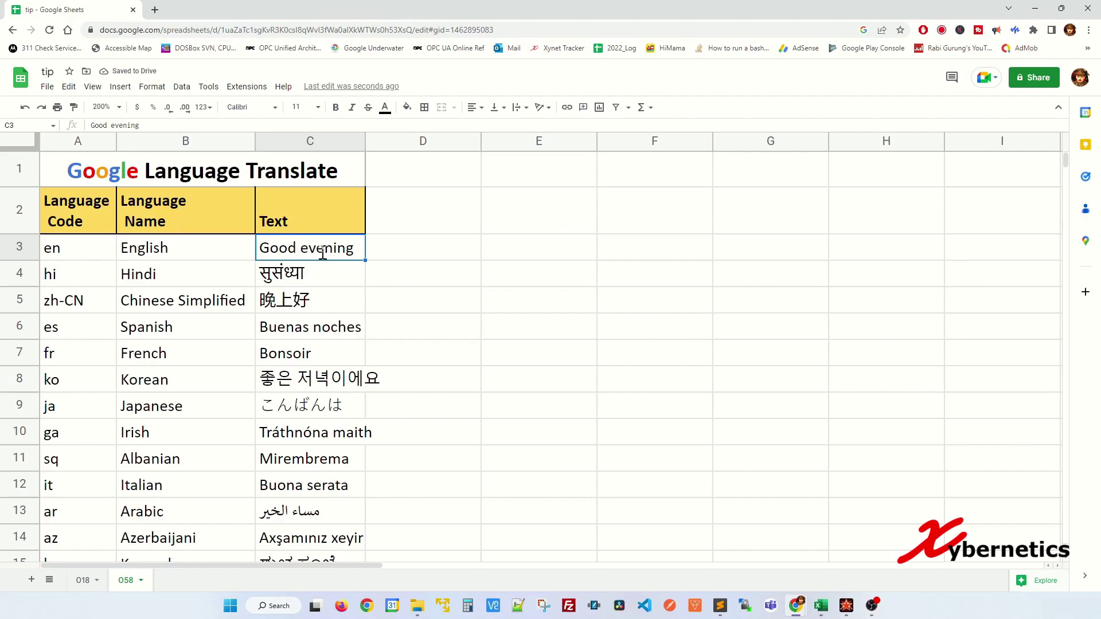
type("Hi")
key("Return")
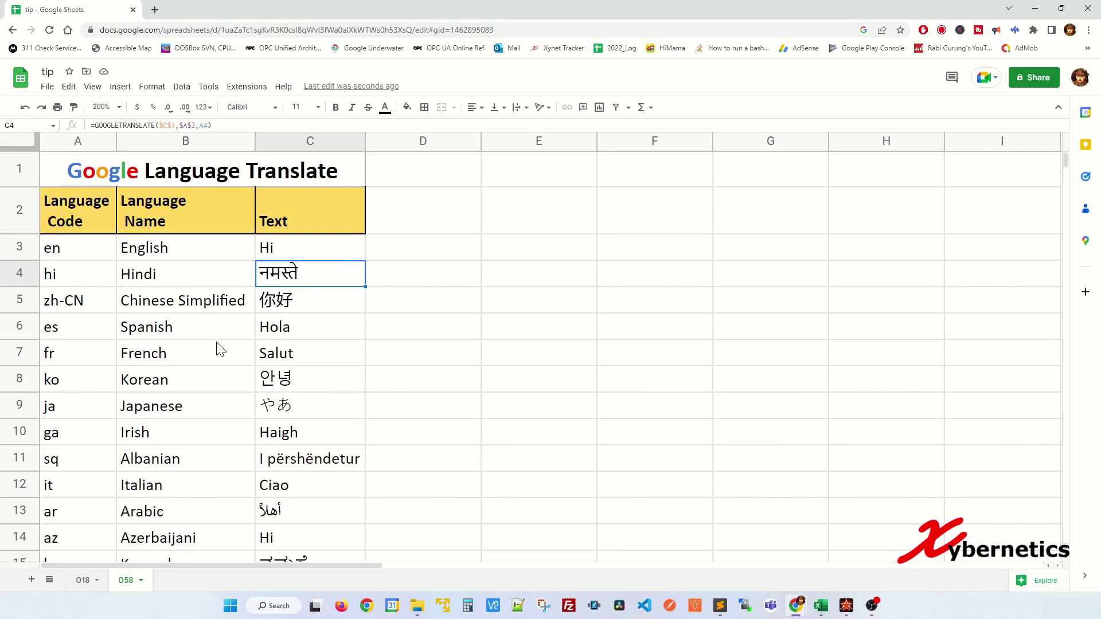
- Set the source text in C3 to "Salut" and its language code in A3 to fr, and review the translations down the list
left_click(302, 248)
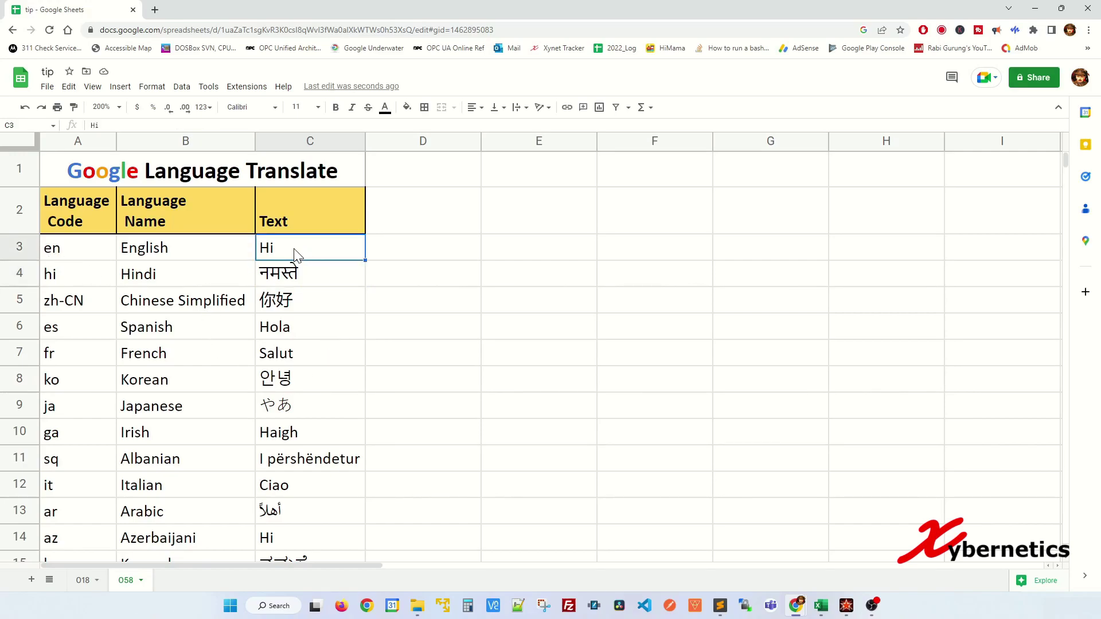
type("Salut")
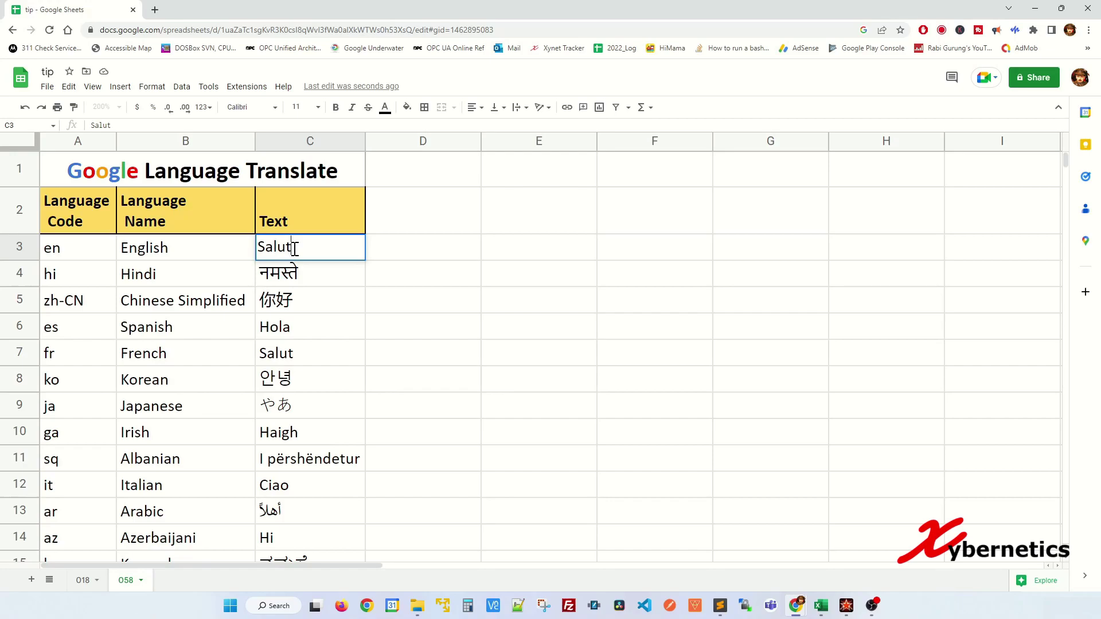
key("Return")
left_click(67, 255)
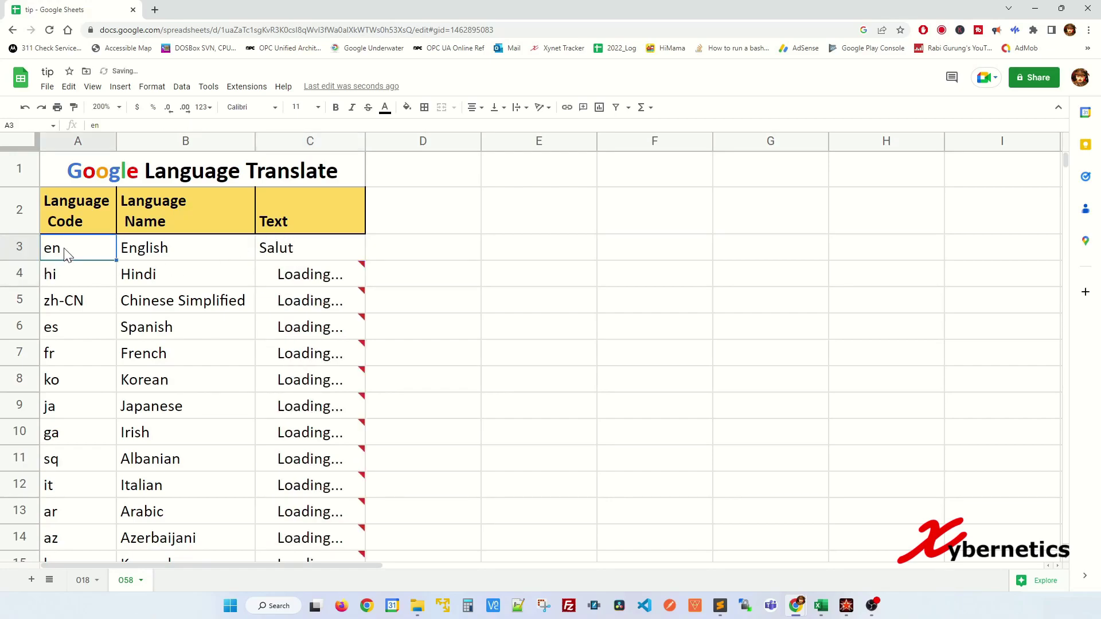
type("fr")
key("Return")
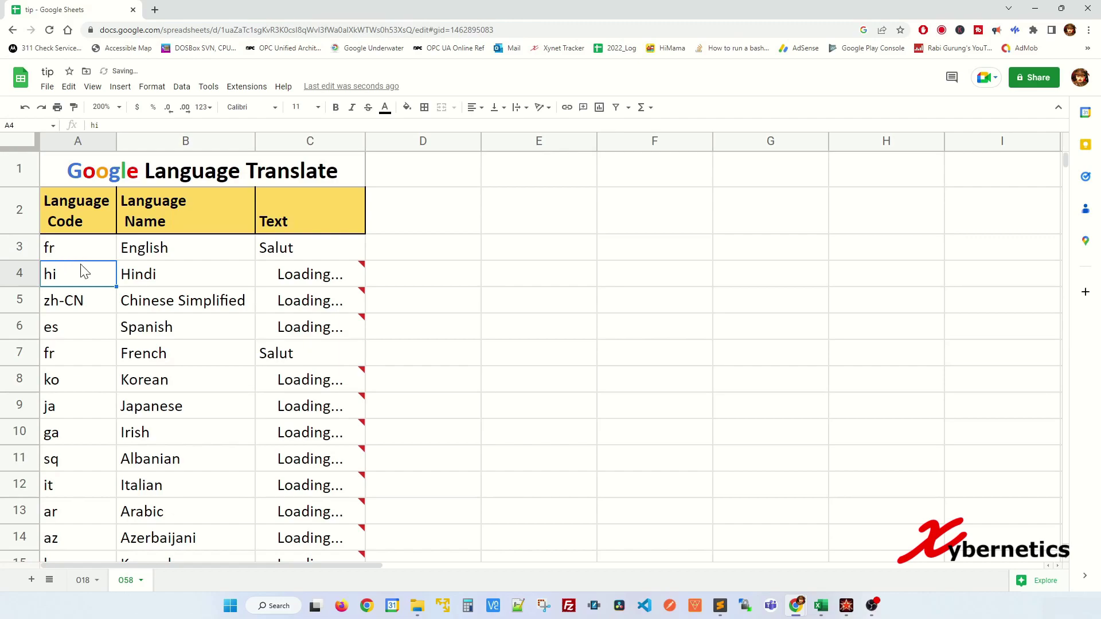
left_click(48, 247)
left_click(308, 248)
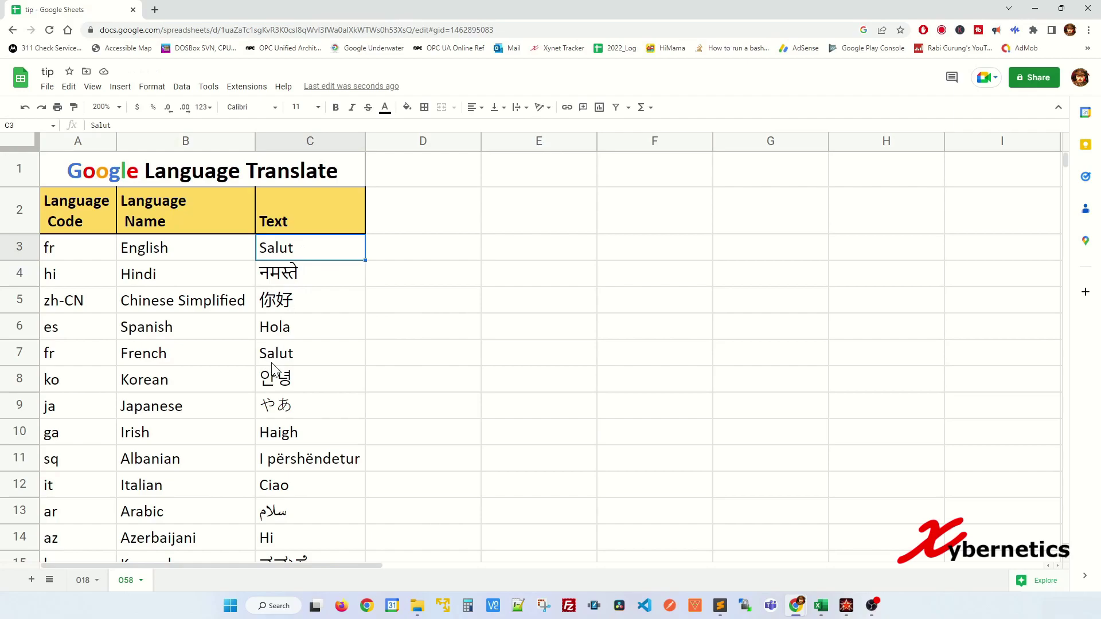
scroll(281, 367, "down", 5)
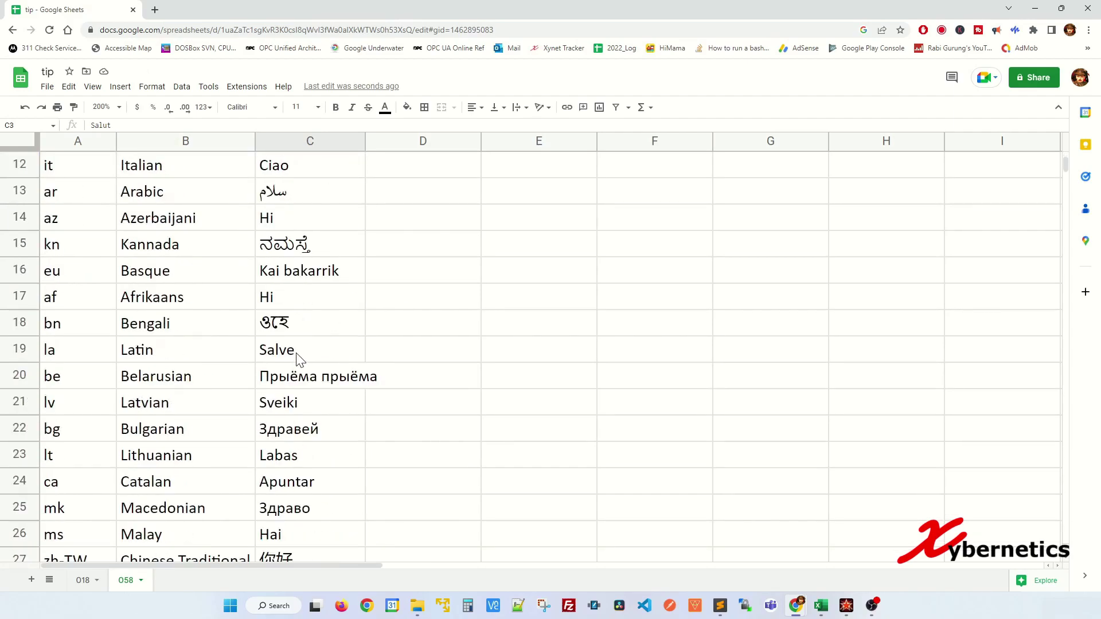
scroll(307, 350, "up", 5)
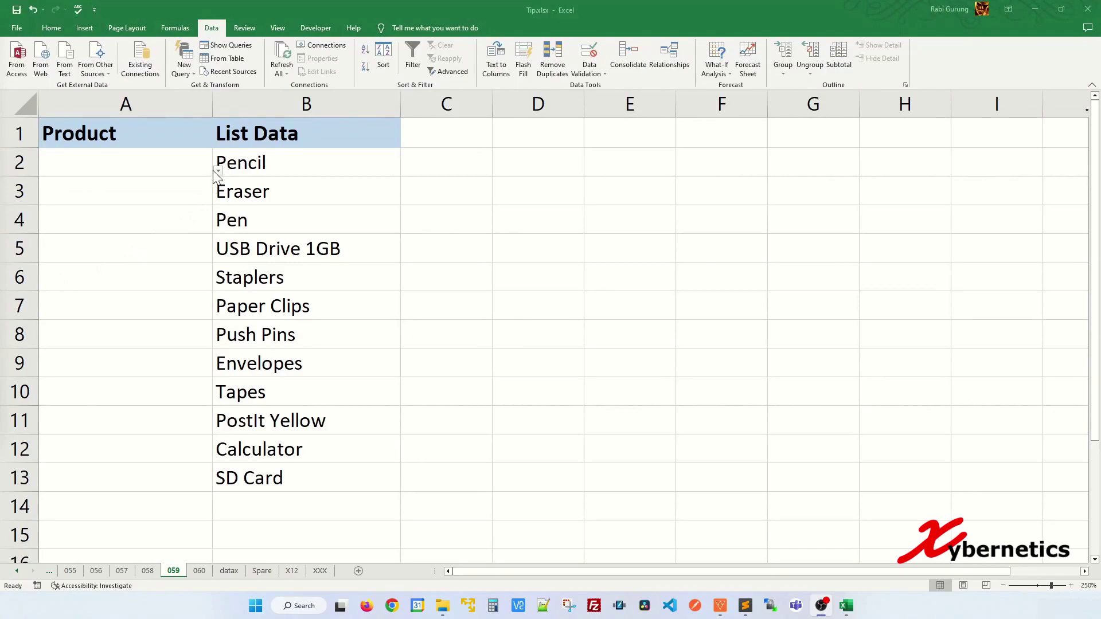
- On sheet 059 of the Excel workbook Tip.xlsx, compare the product drop-down list in A2 with the List Data items in B2:B13
left_click(213, 170)
left_click(218, 169)
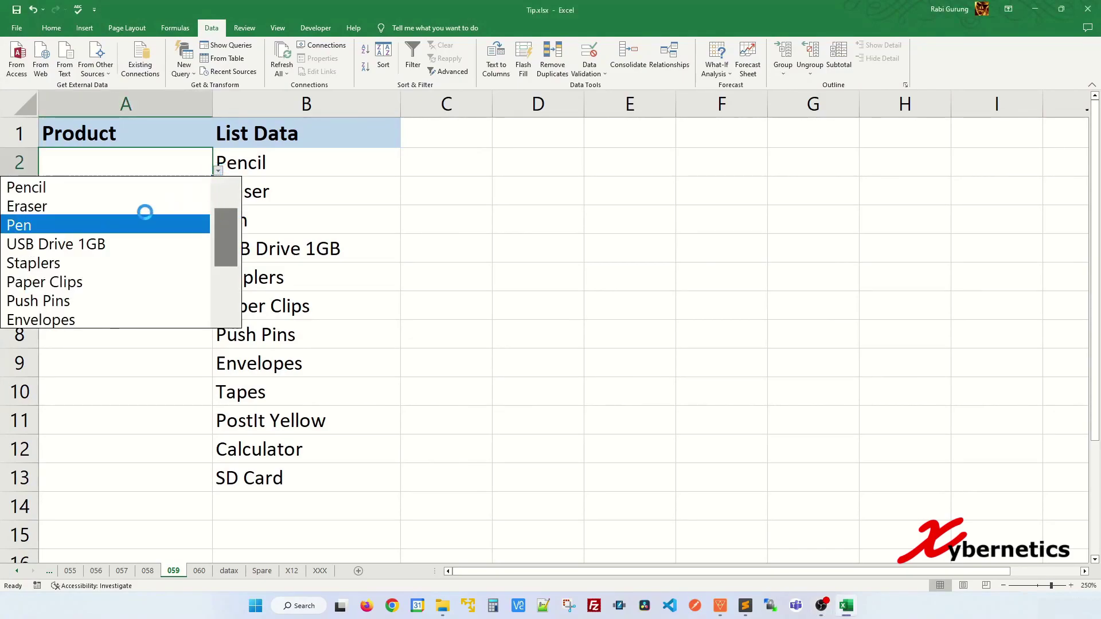
left_click(339, 182)
left_click_drag(337, 163, 296, 478)
left_click(194, 168)
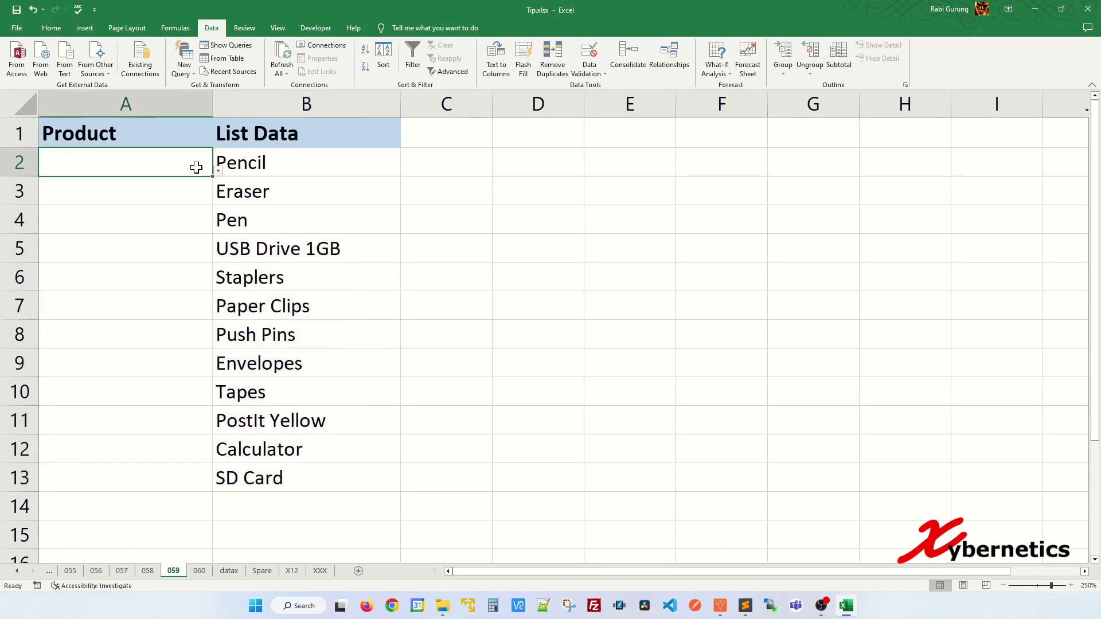
left_click(219, 170)
scroll(232, 229, "down", 2)
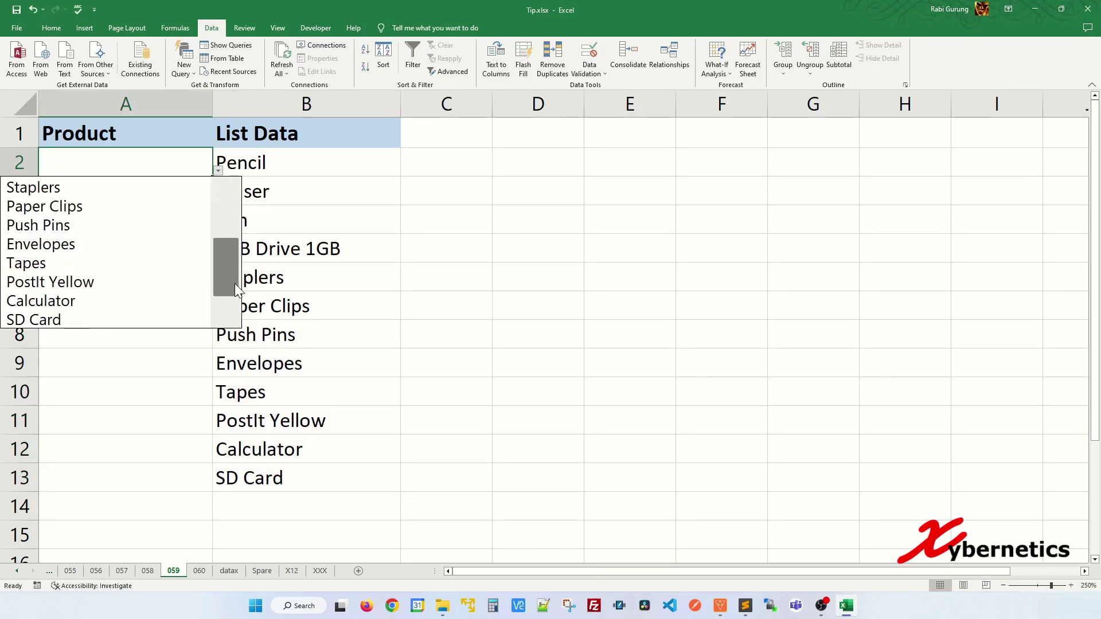
key("Escape")
- Add the item "Glue" at the end of the List Data column in cell B14
left_click(274, 509)
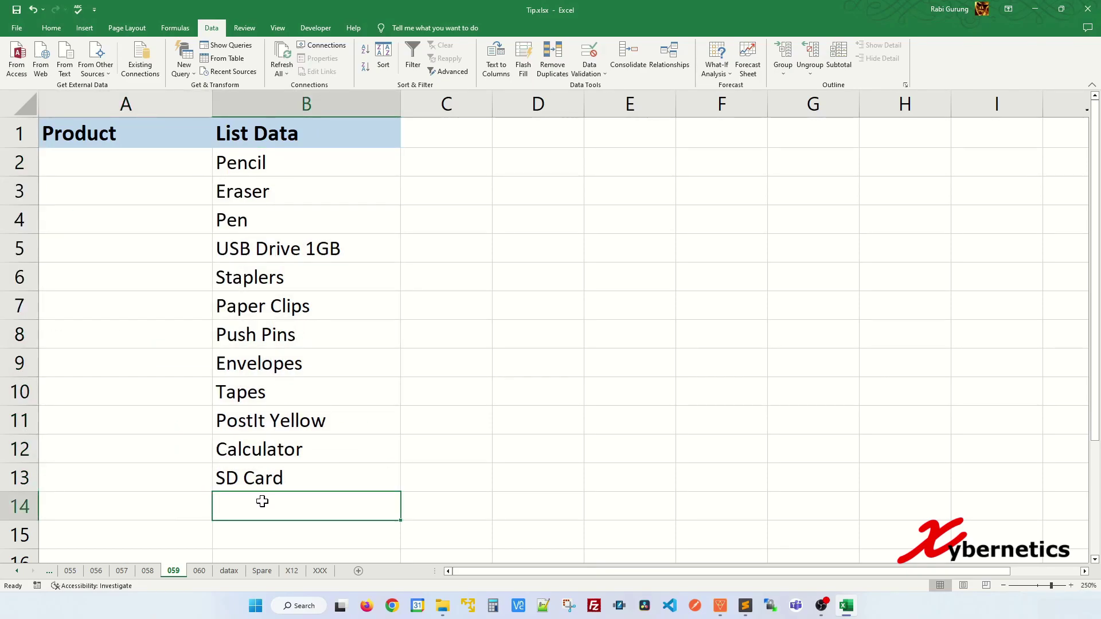
type("Glue")
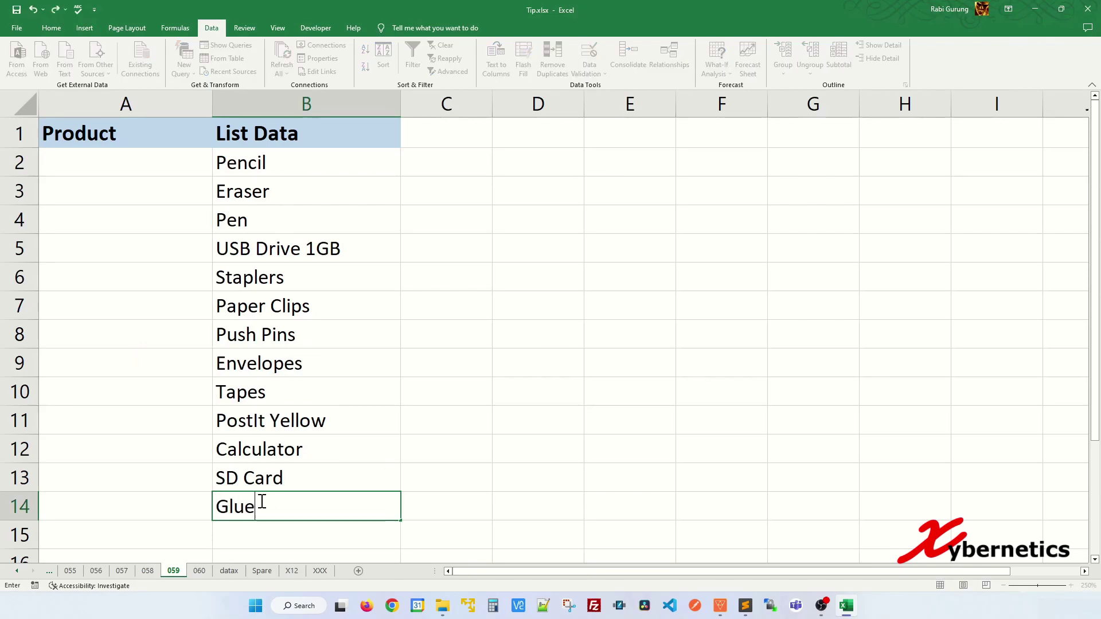
key("Return")
- Check the drop-down list in A2 down to its last item and choose SD Card as the product
left_click(193, 154)
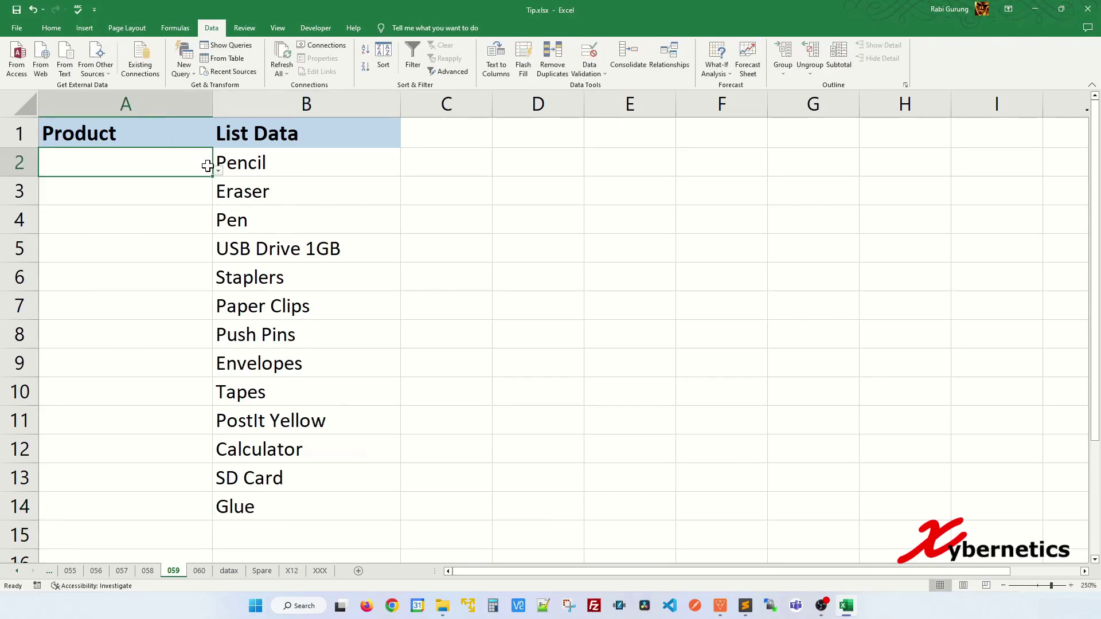
left_click(218, 170)
left_click_drag(227, 223, 226, 290)
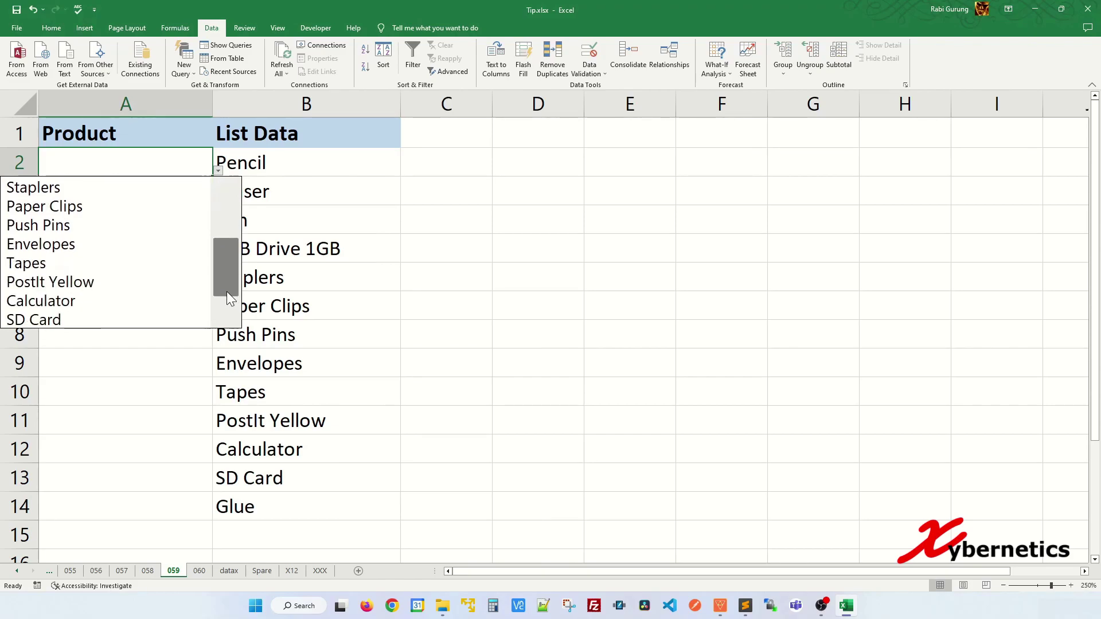
left_click(166, 322)
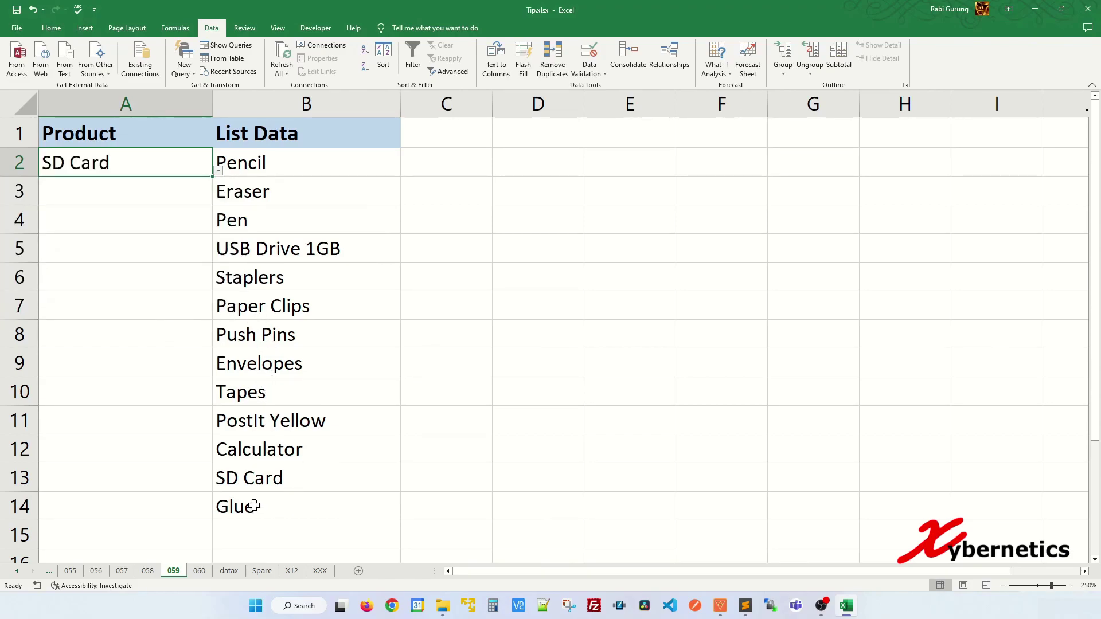
- Undo the product choice in A2 and the Glue entry added in B14
left_click(184, 474)
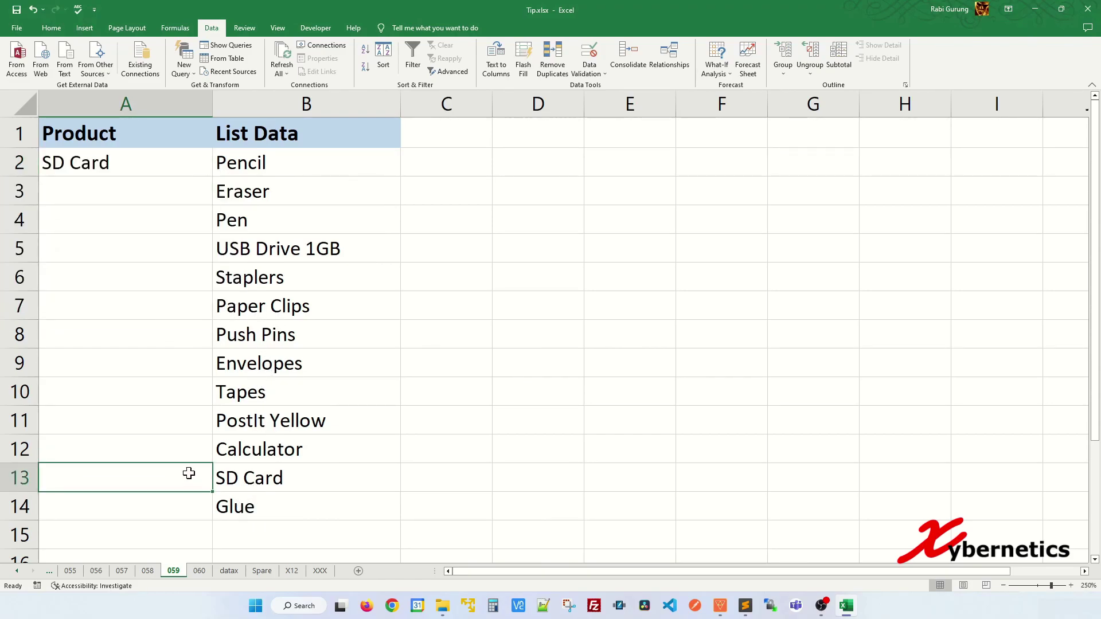
key("ctrl+z")
key("ctrl+z")
- Copy the blank cell A3 over A2 to remove the existing drop-down list from the product cell
left_click(152, 195)
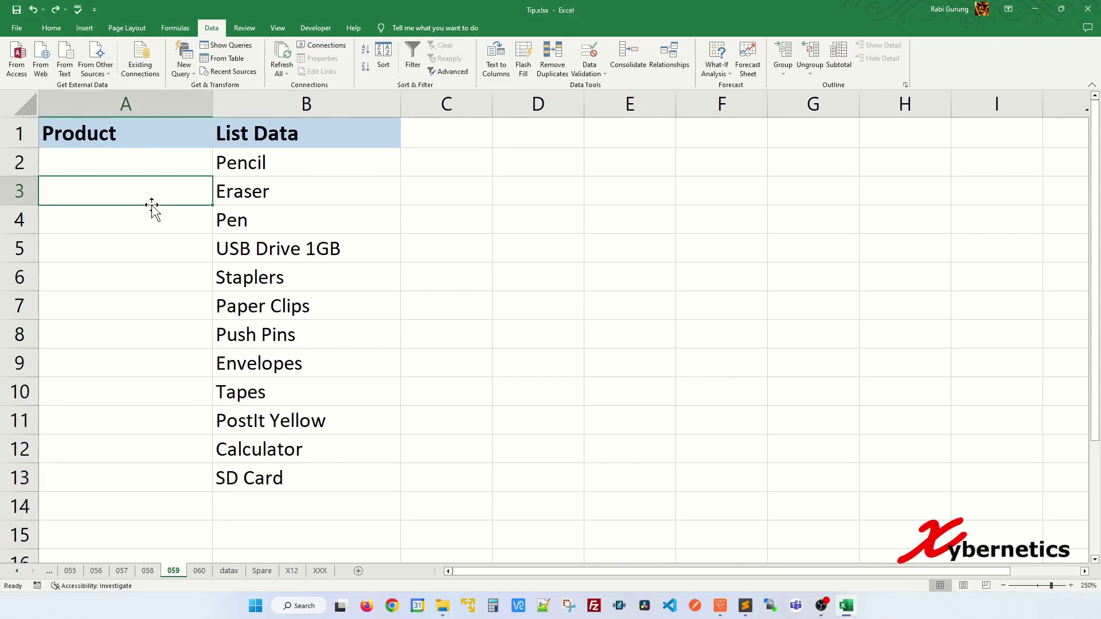
key("ctrl+c")
left_click(187, 156)
key("ctrl+v")
left_click(194, 210)
key("Escape")
- Convert the List Data range B1:B13 into a table with headers
left_click_drag(255, 129, 269, 472)
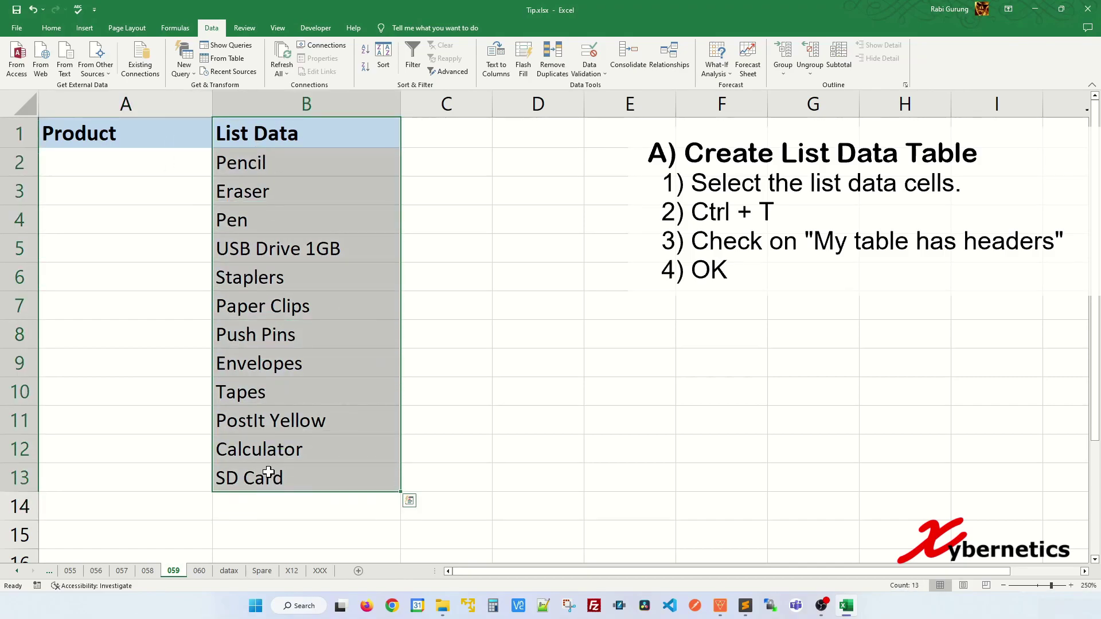
key("ctrl+t")
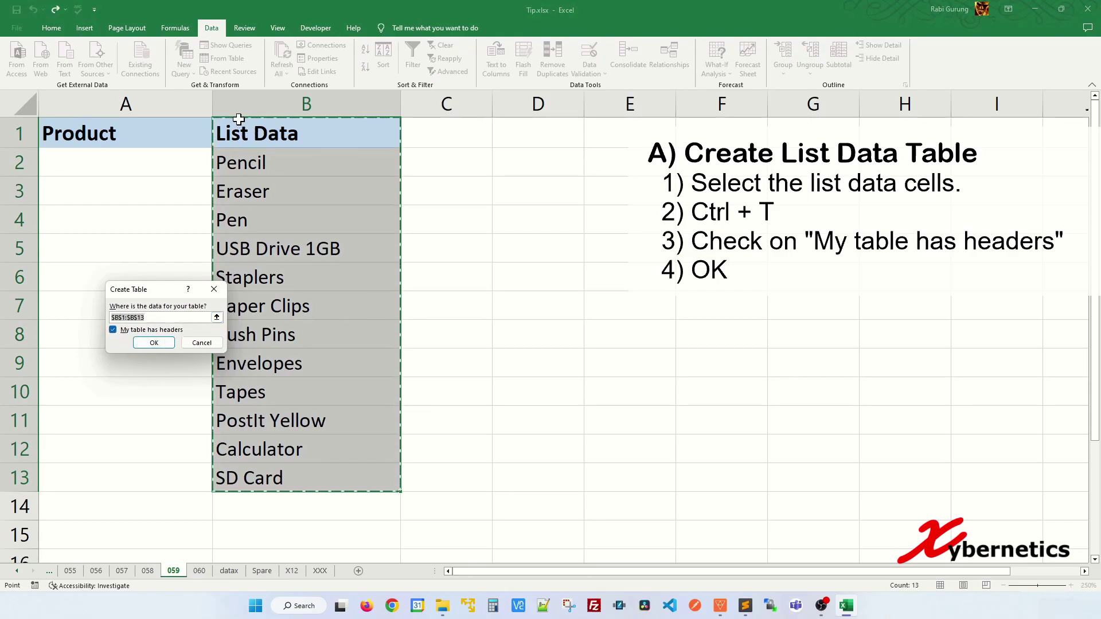
left_click(154, 342)
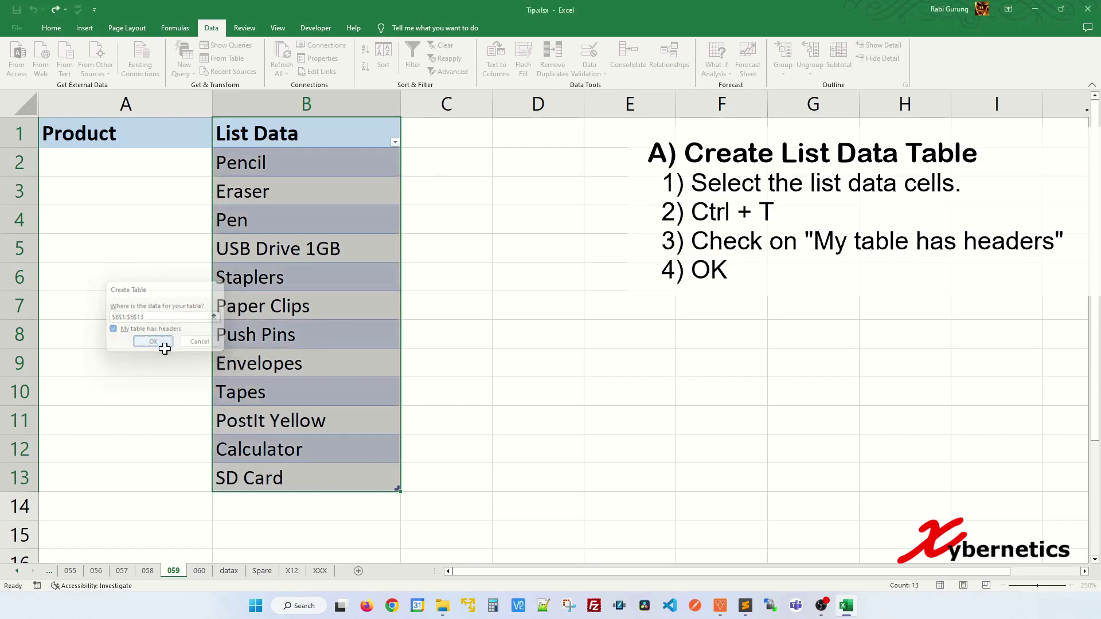
left_click(299, 299)
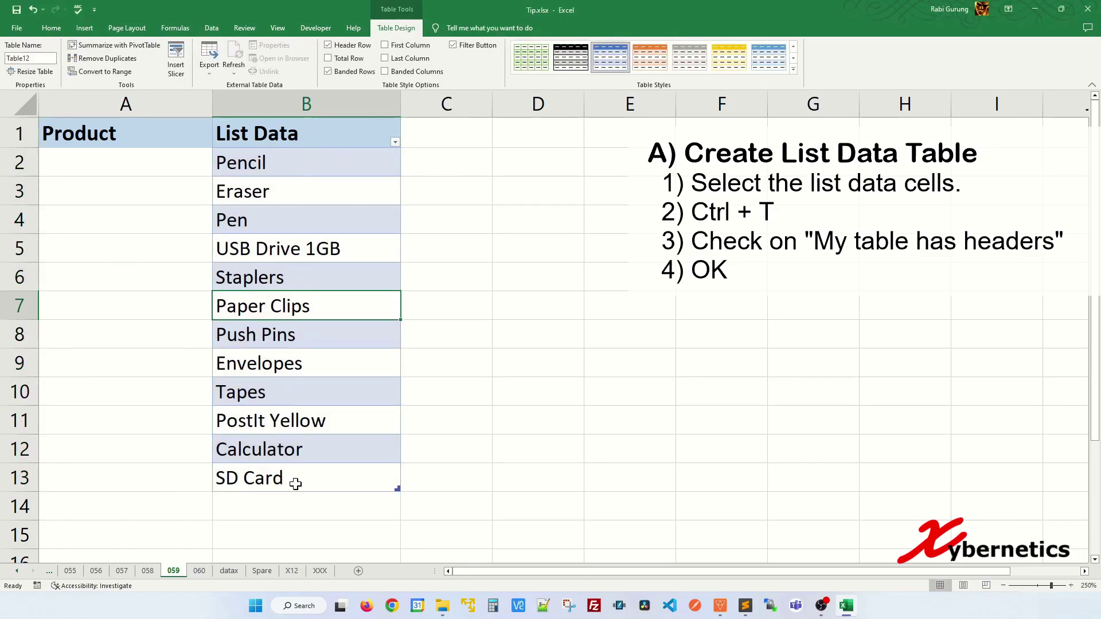
- Add a List data validation to cell A2 with the source =$B$2:$B$13
left_click(177, 161)
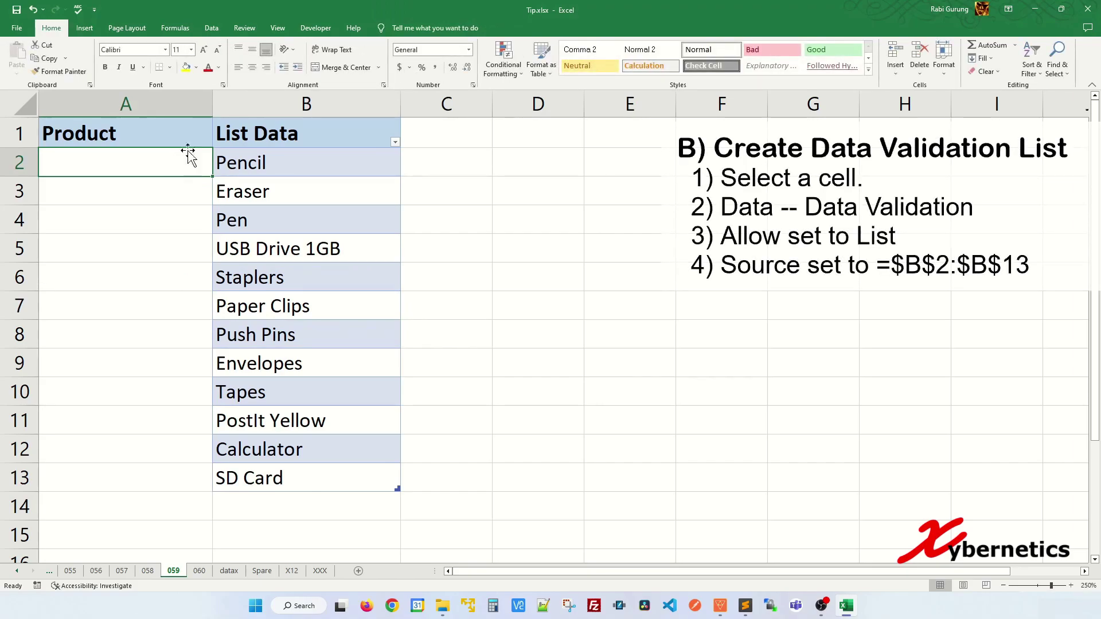
left_click(211, 28)
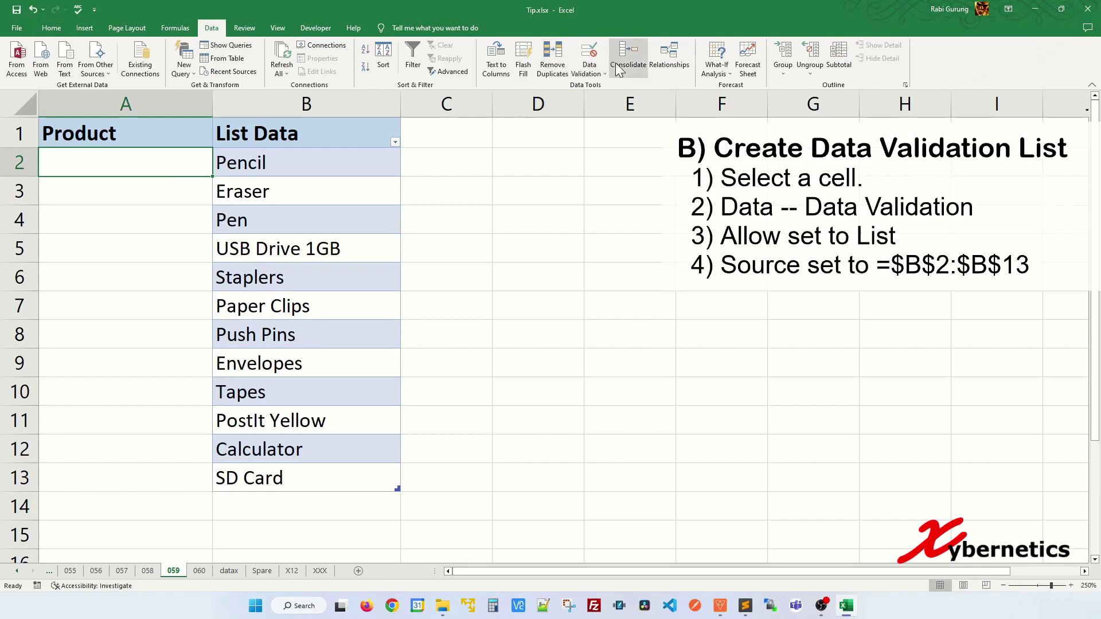
left_click(590, 55)
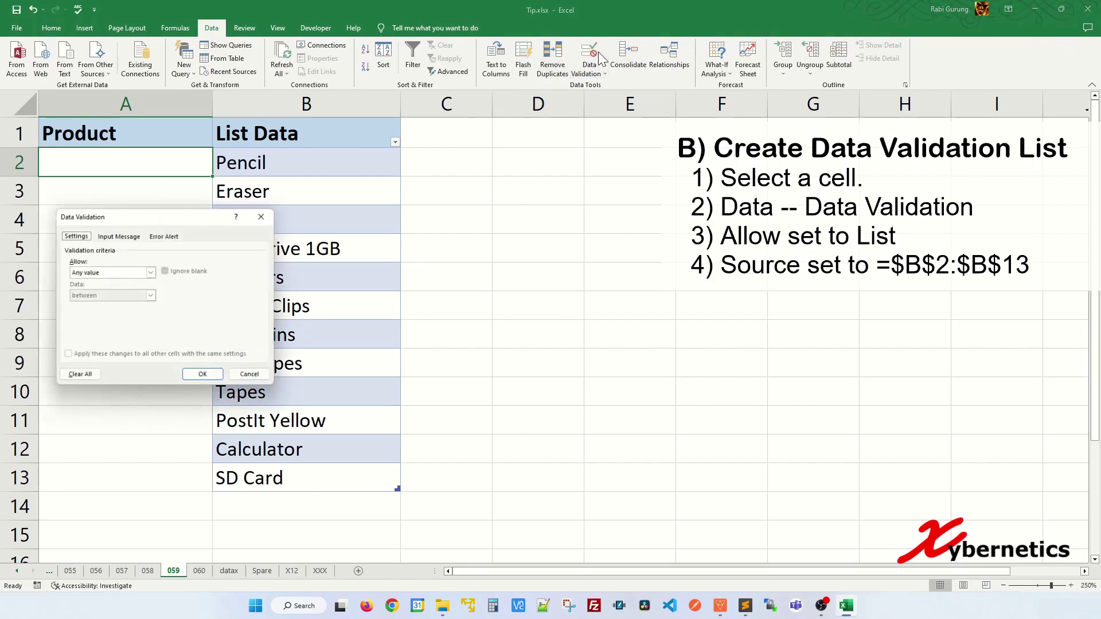
left_click(101, 272)
left_click(99, 305)
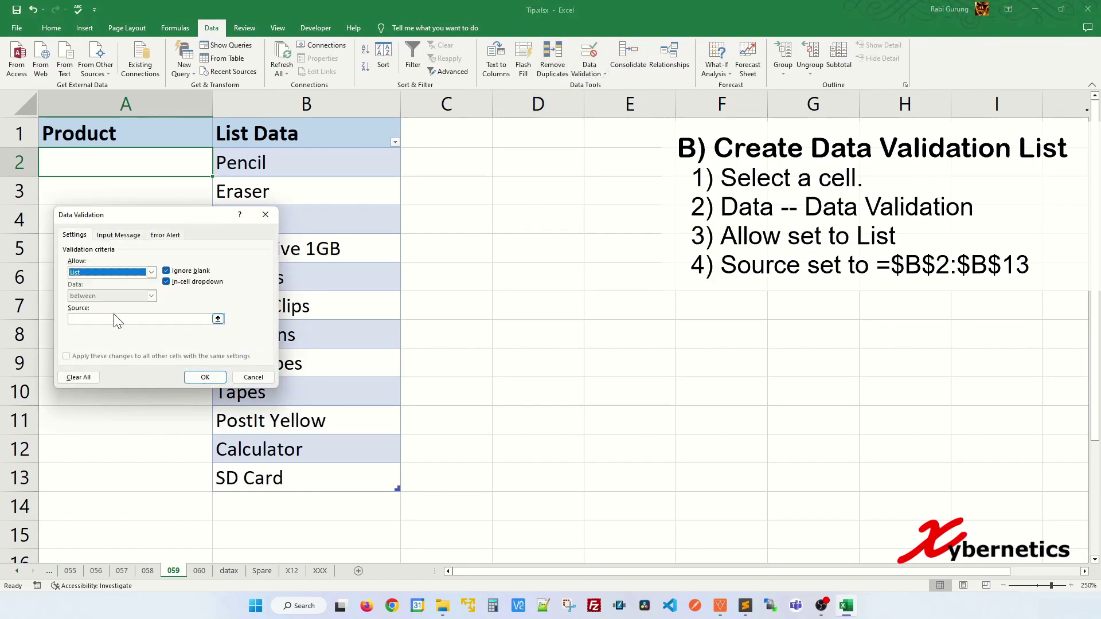
left_click(115, 319)
left_click_drag(278, 166, 269, 469)
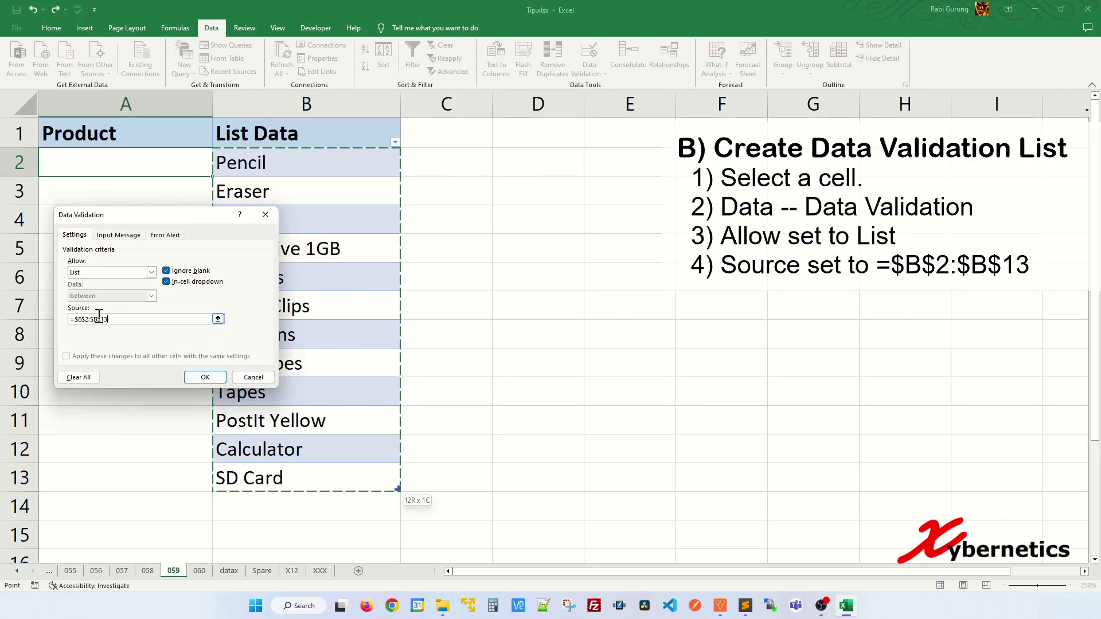
left_click(212, 379)
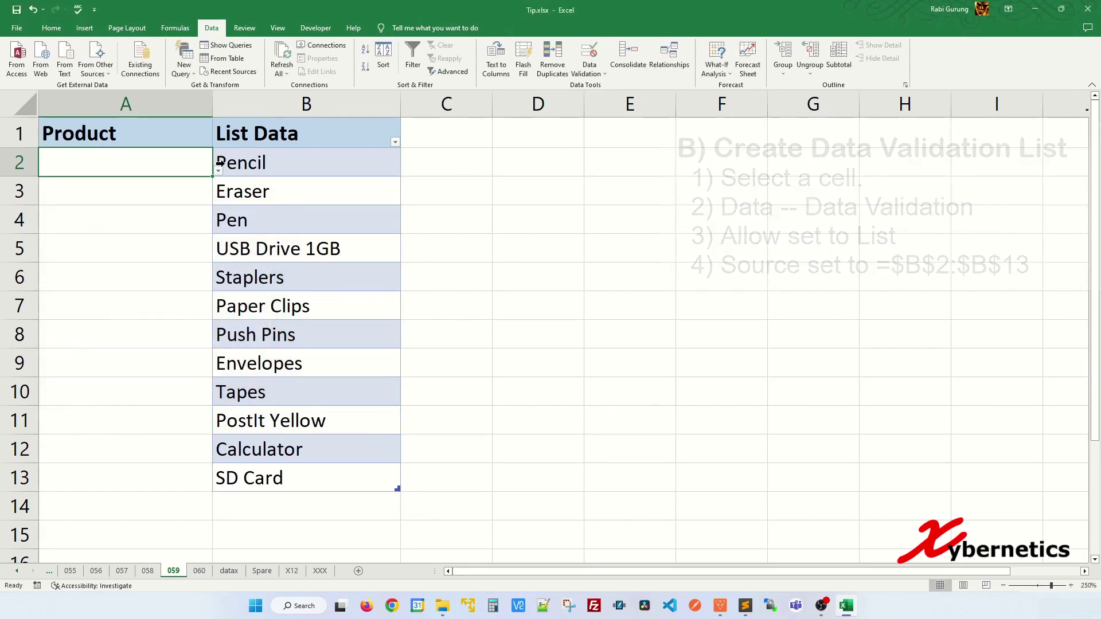
- Look through the new drop-down list in A2 to its end and choose SD Card
left_click(219, 171)
left_click_drag(227, 218, 228, 273)
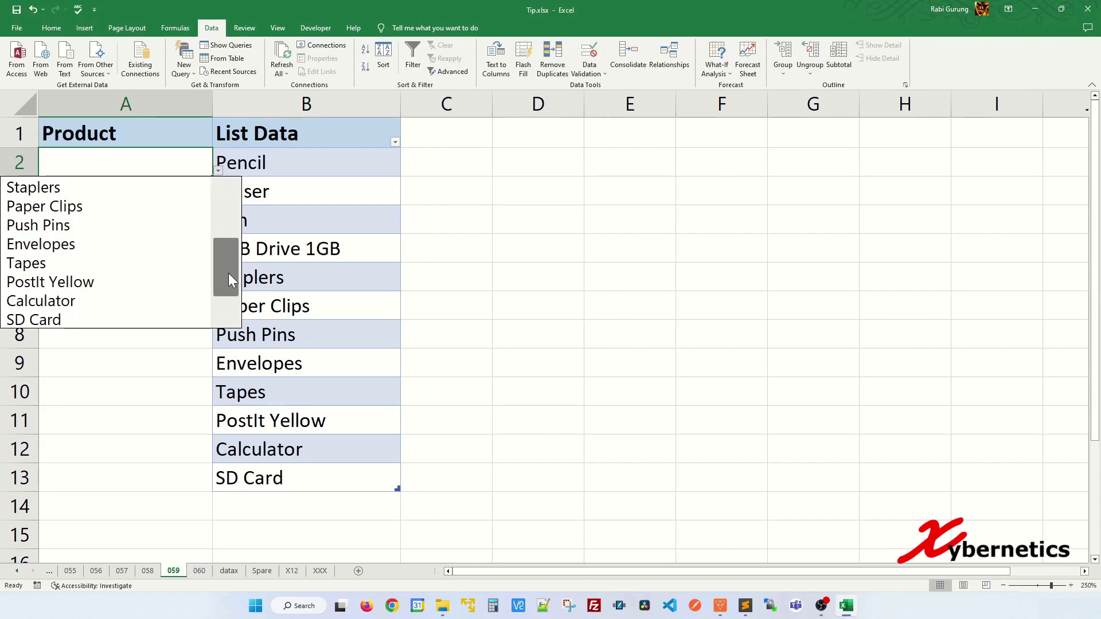
left_click(133, 319)
- Add a new row after SD Card in the List Data table and enter "Glue" in it
left_click(279, 477)
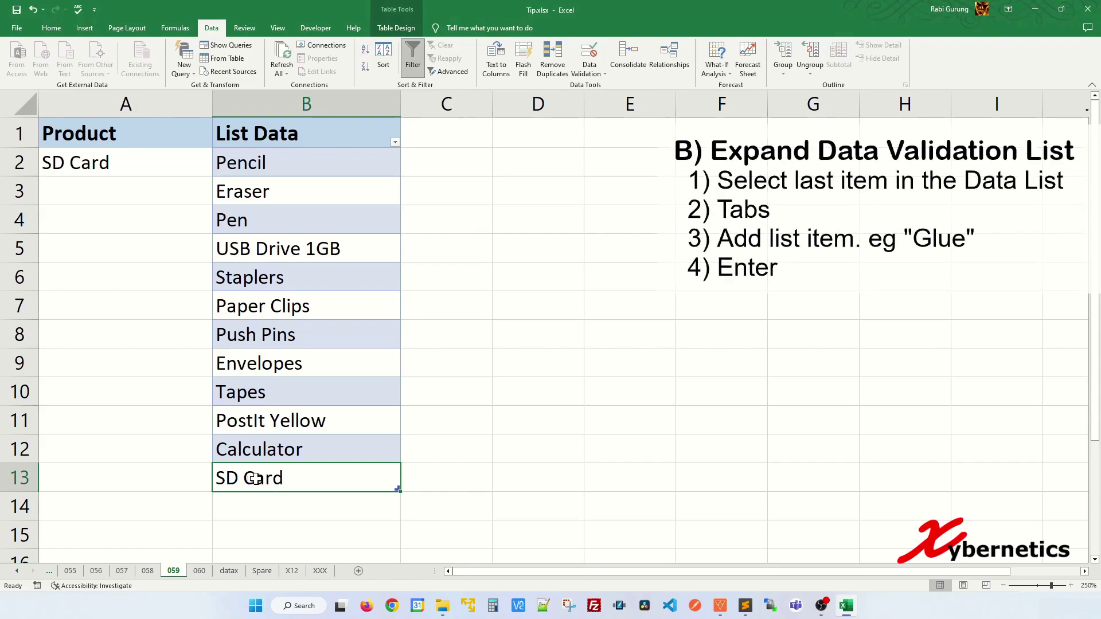
key("Tab")
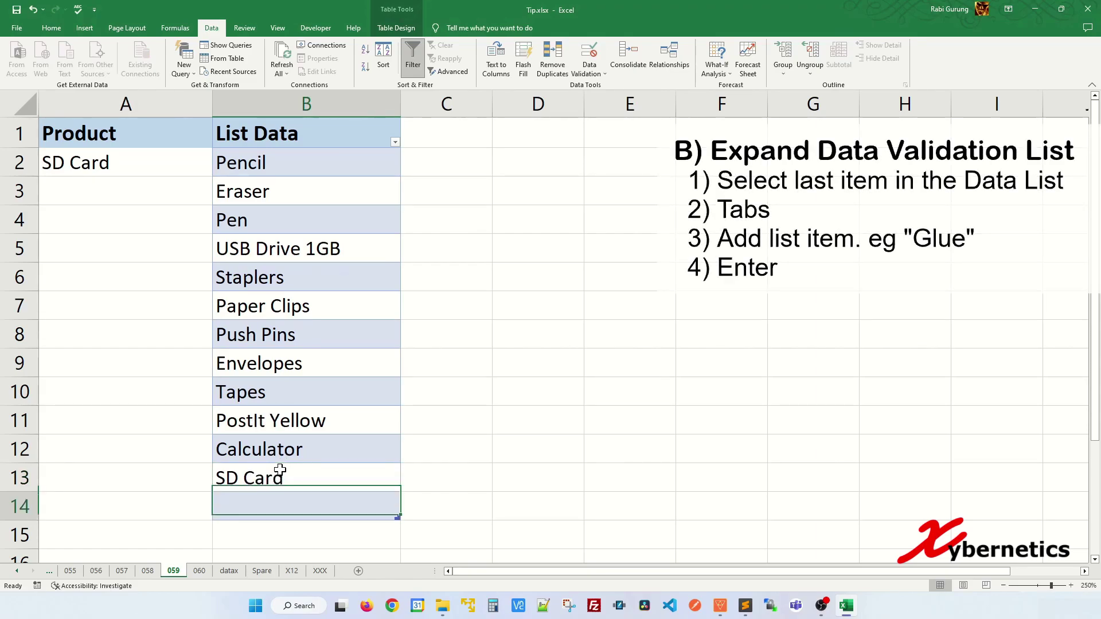
type("Glue")
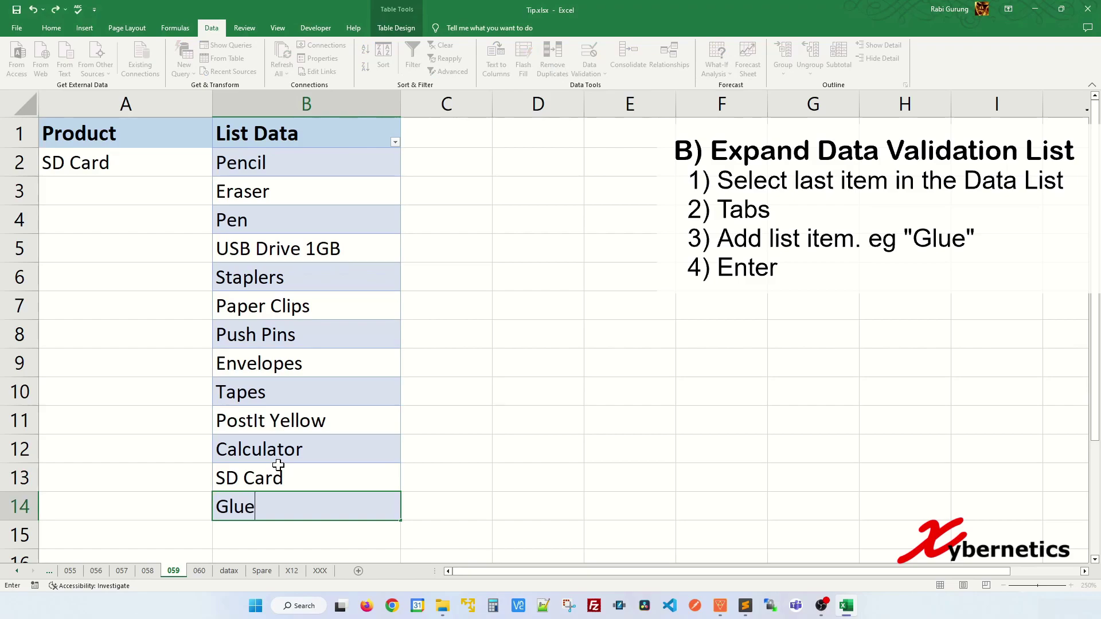
key("Return")
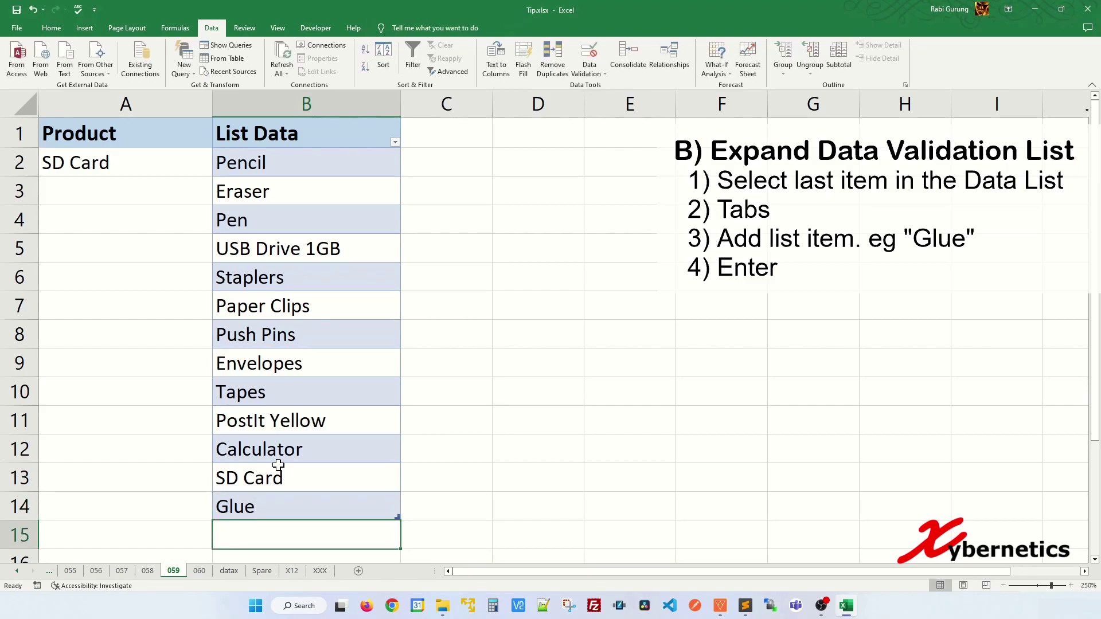
- Choose Glue from the product drop-down list in A2
left_click(185, 165)
left_click(218, 172)
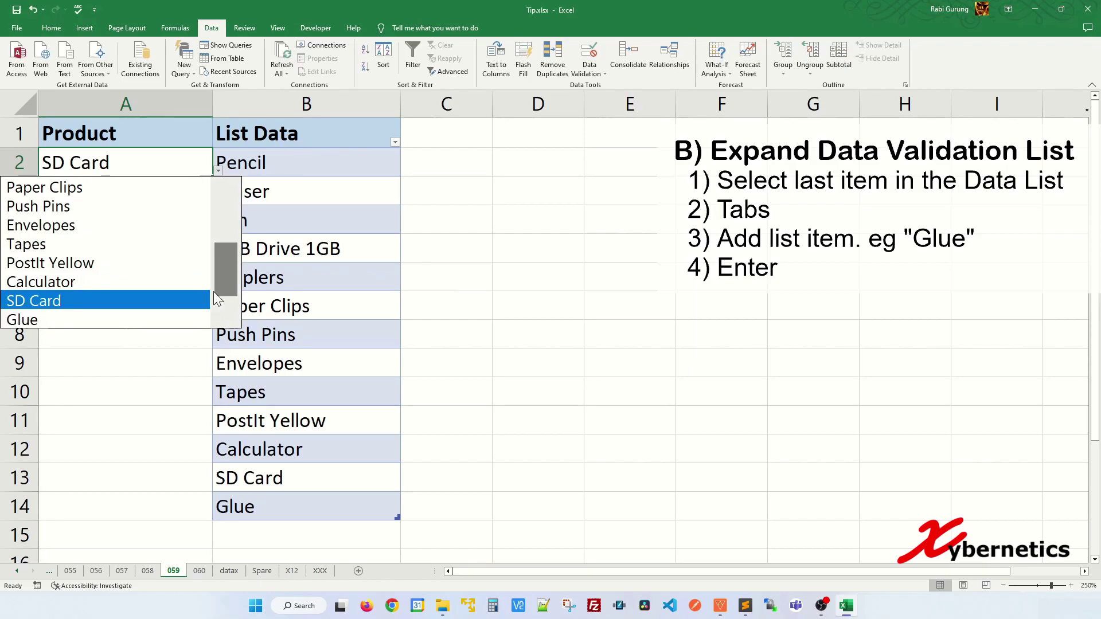
left_click(151, 319)
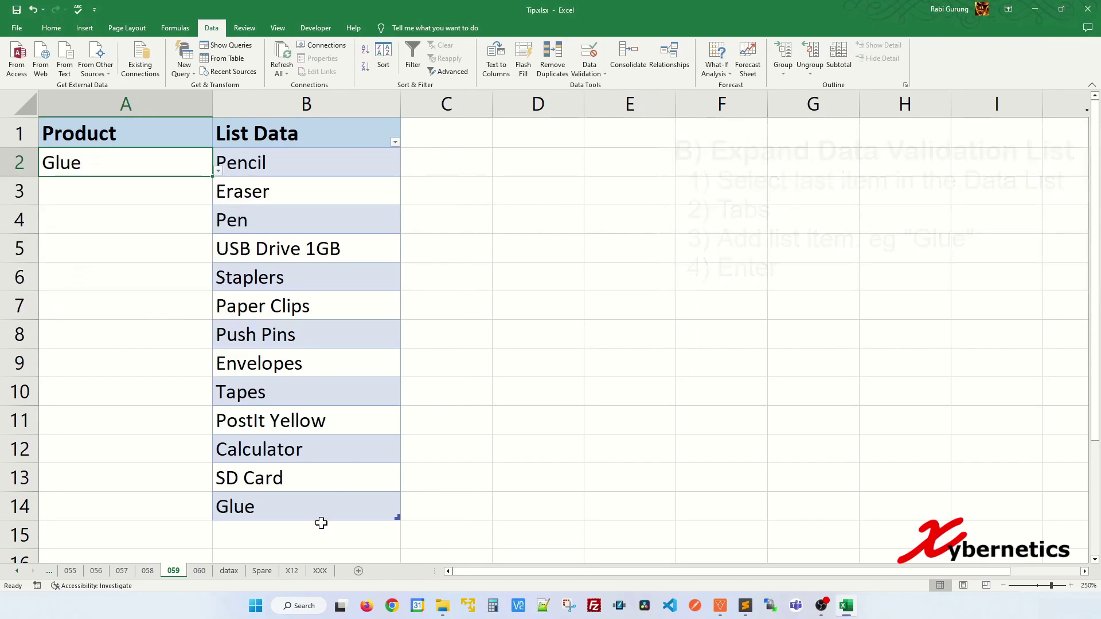
- Extend the List Data table below Glue with the item "Marker" in B15
left_click(324, 504)
key("Tab")
type("Mak")
type("rker")
key("Return")
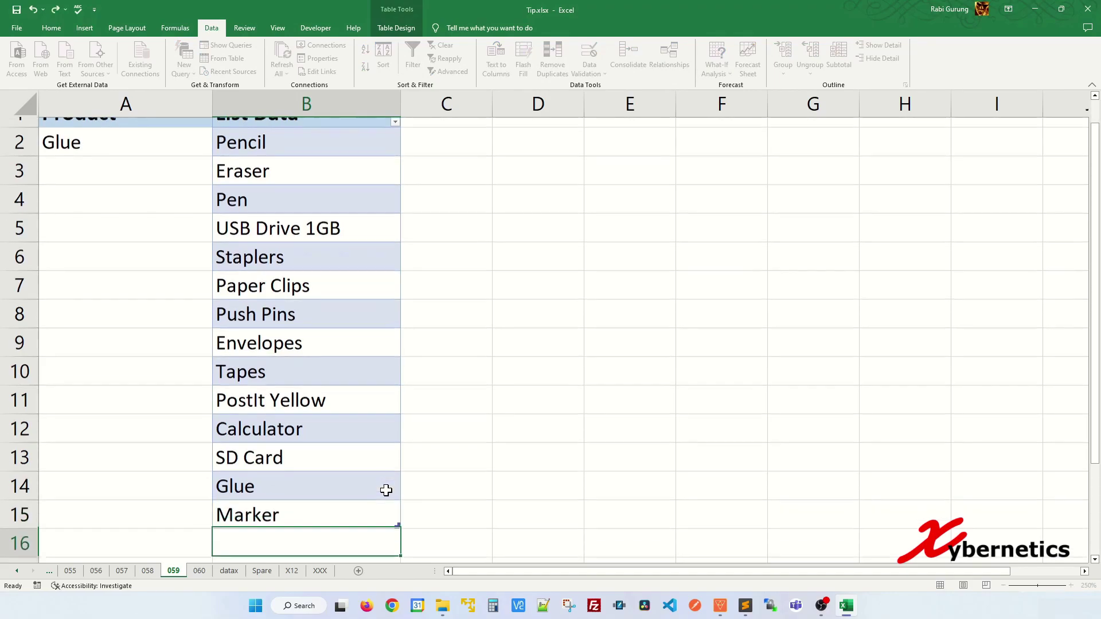
- Choose Marker from the product drop-down list in A2
scroll(184, 218, "up", 1)
left_click(189, 163)
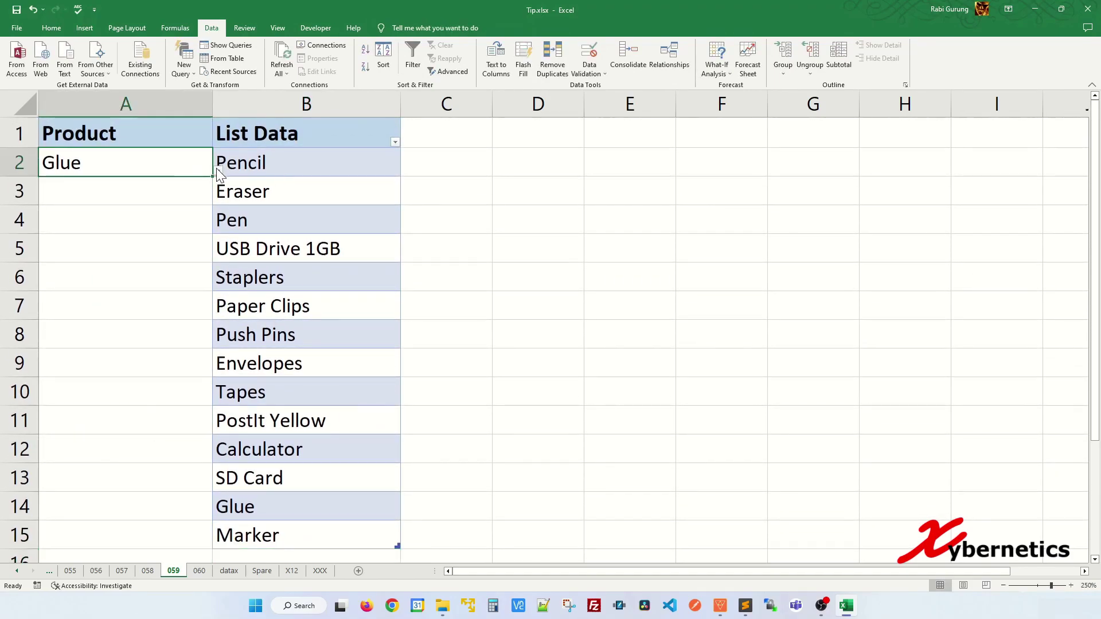
left_click(218, 171)
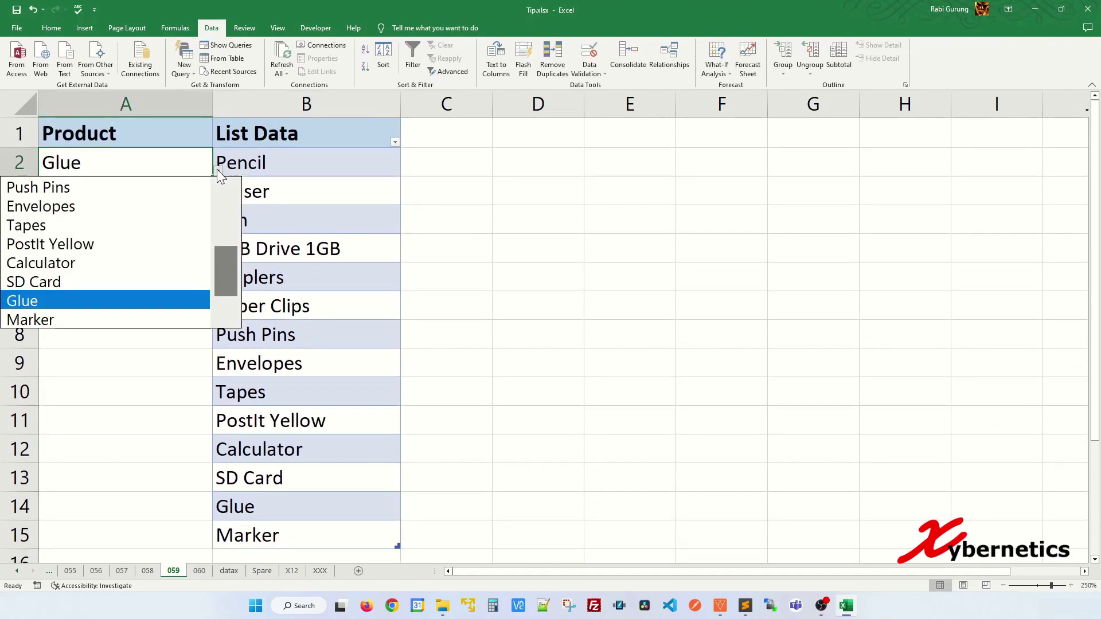
left_click(168, 319)
left_click(108, 228)
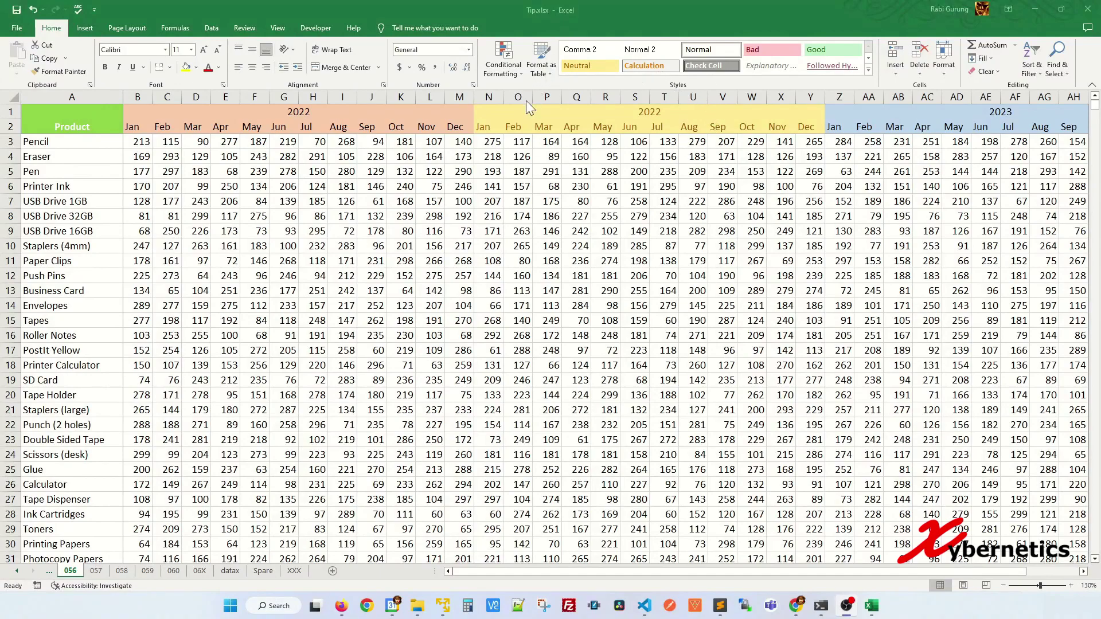
- On sheet 056, turn on Show formula bar in the Display section of the advanced Excel options
left_click(16, 30)
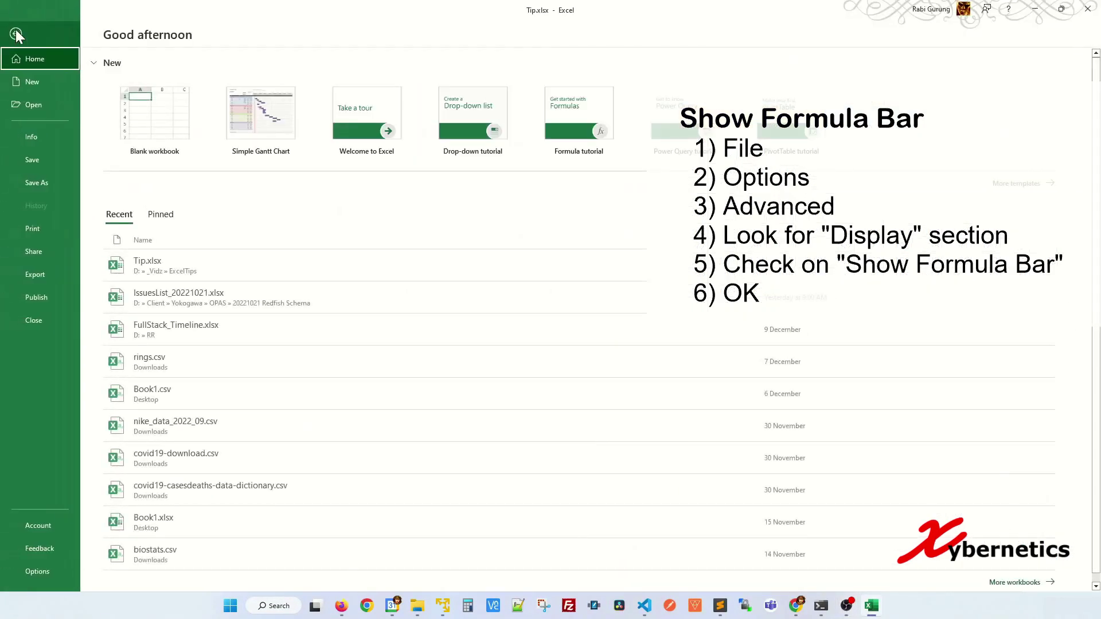
left_click(36, 570)
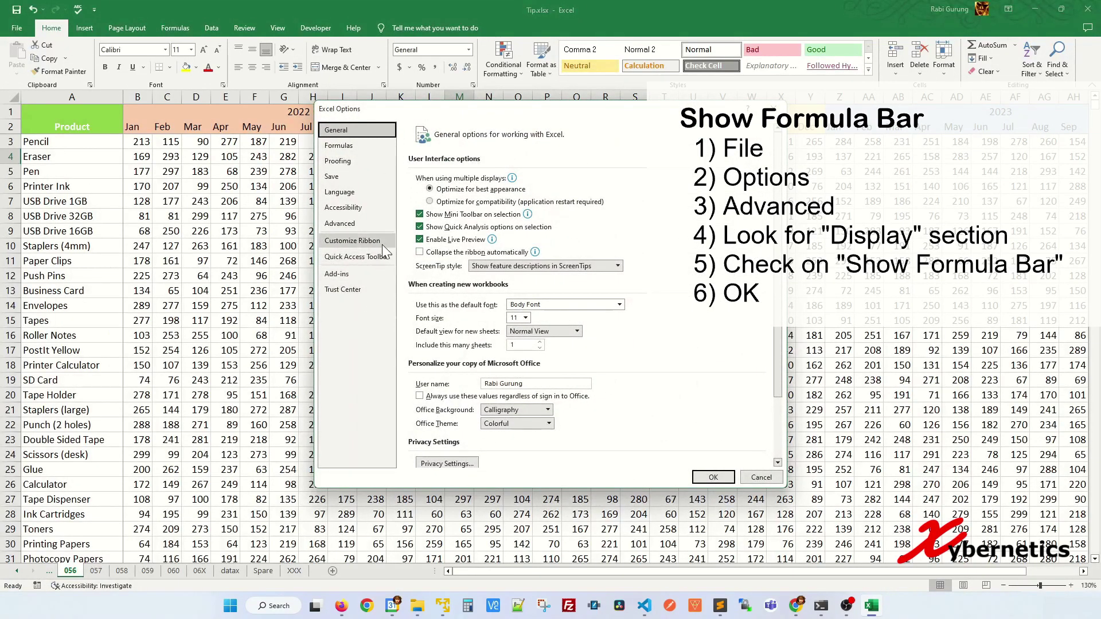
left_click(344, 225)
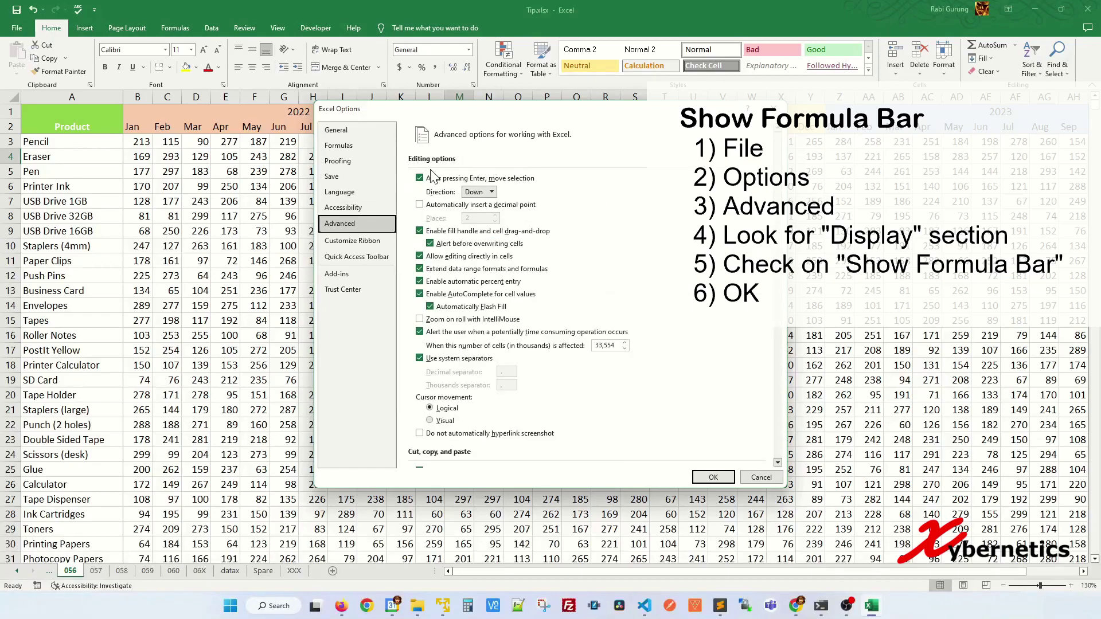
scroll(514, 201, "down", 3)
scroll(514, 200, "down", 10)
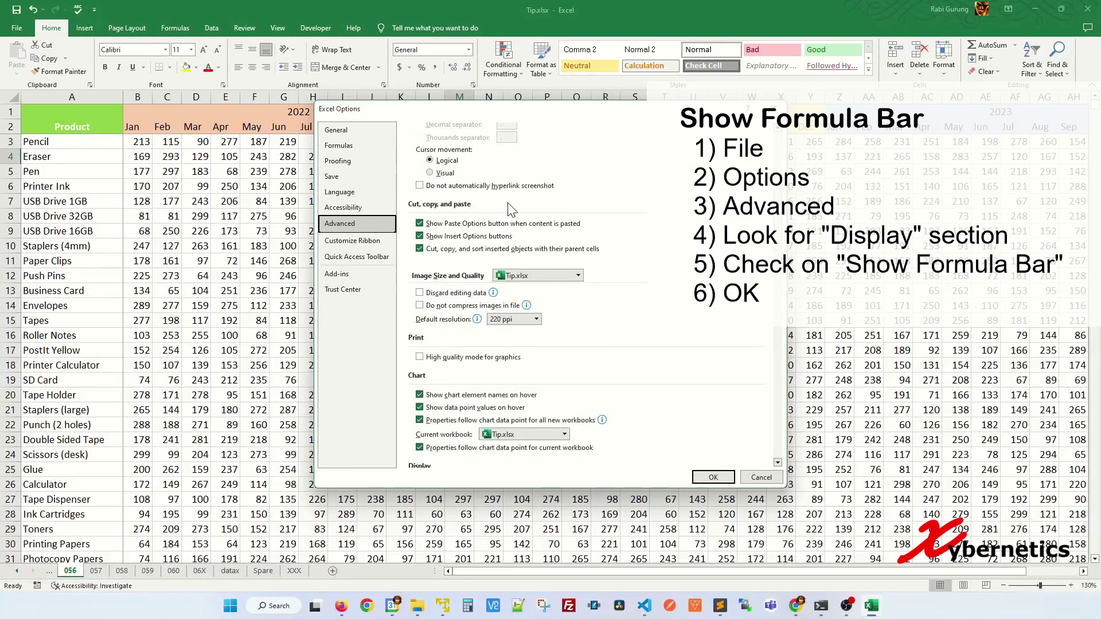
scroll(483, 317, "down", 3)
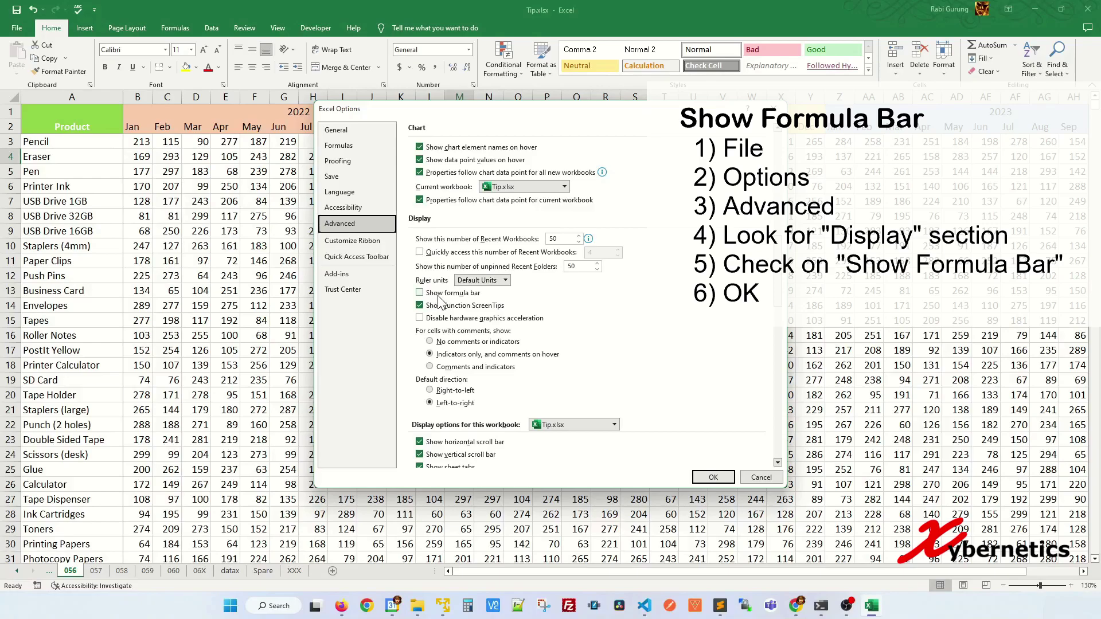
left_click(420, 294)
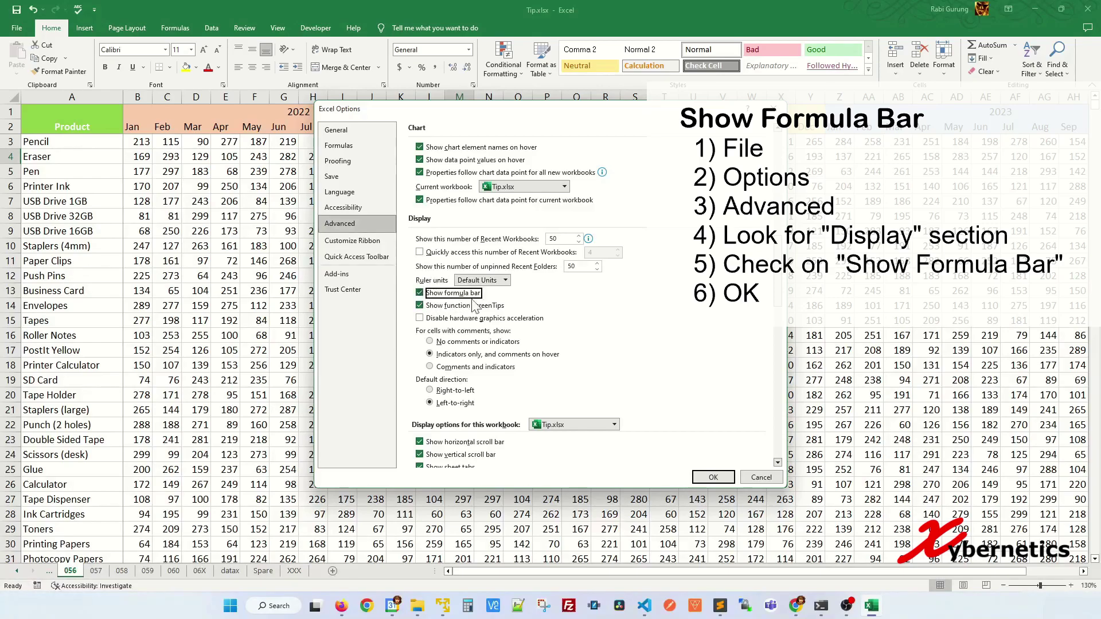
left_click(717, 477)
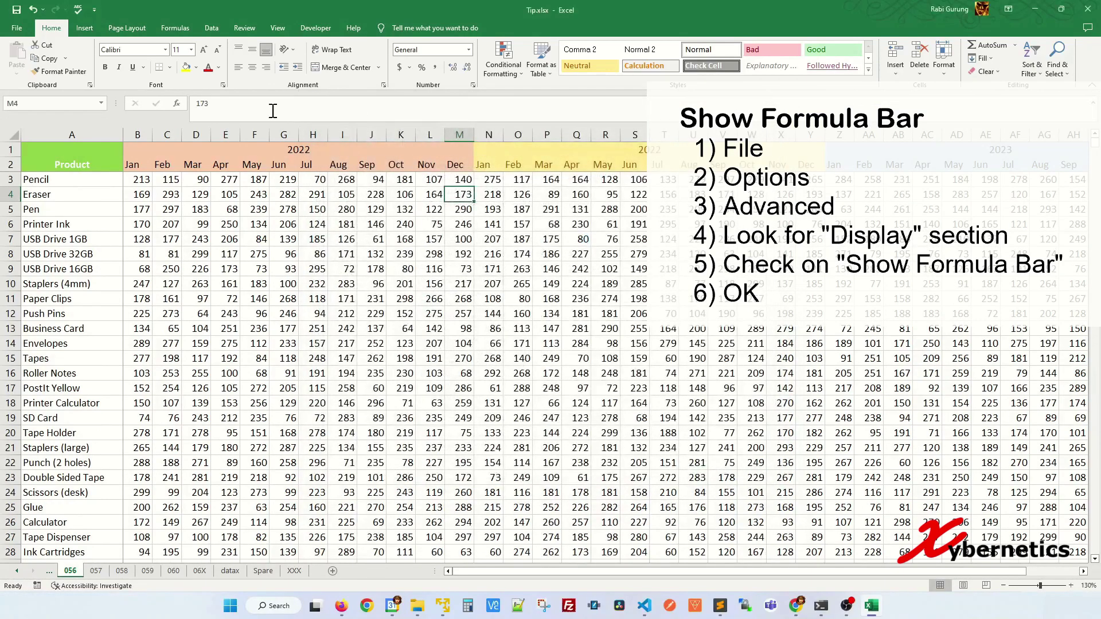
left_click(349, 212)
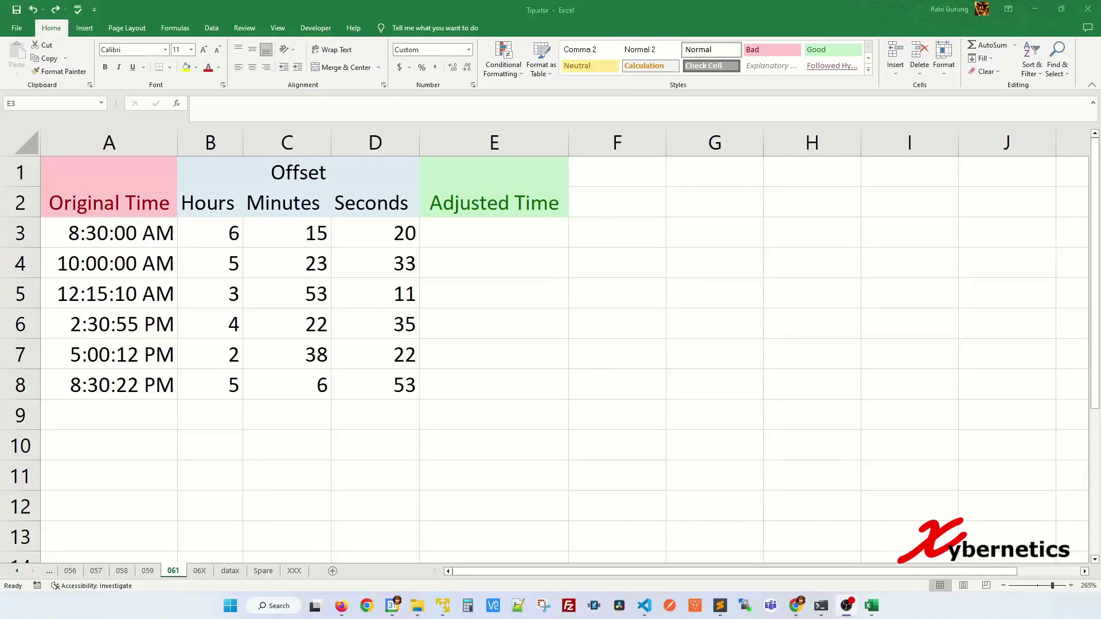
- On sheet 061, enter the formula =A3+TIME(B3,C3,D3) in E3 to add the offset to the original time
left_click(138, 232)
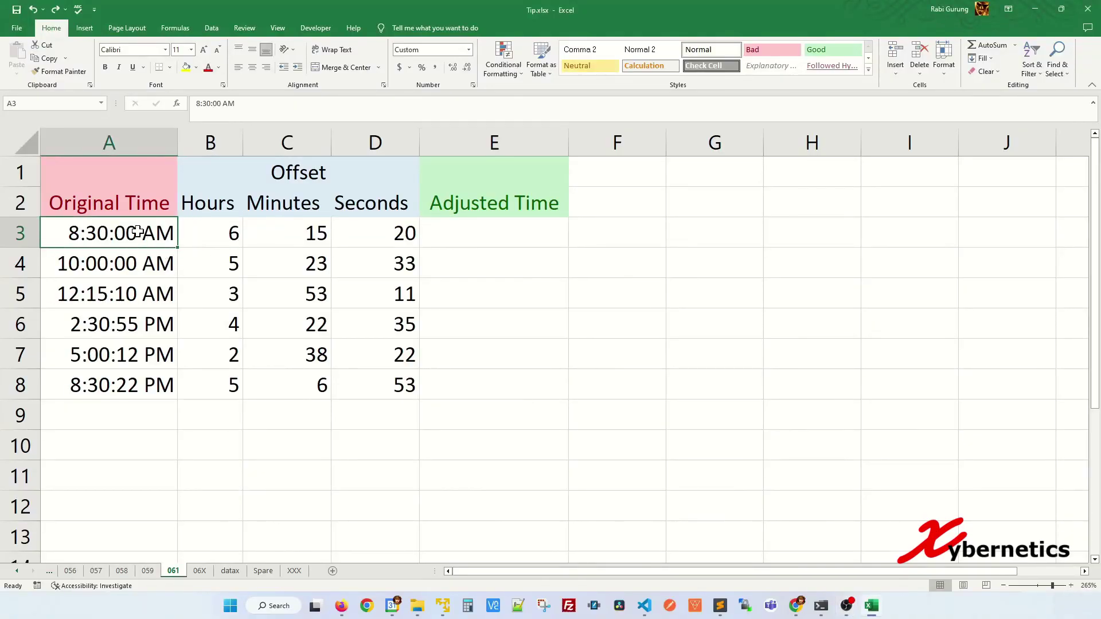
left_click(219, 233)
left_click(287, 233)
left_click(390, 236)
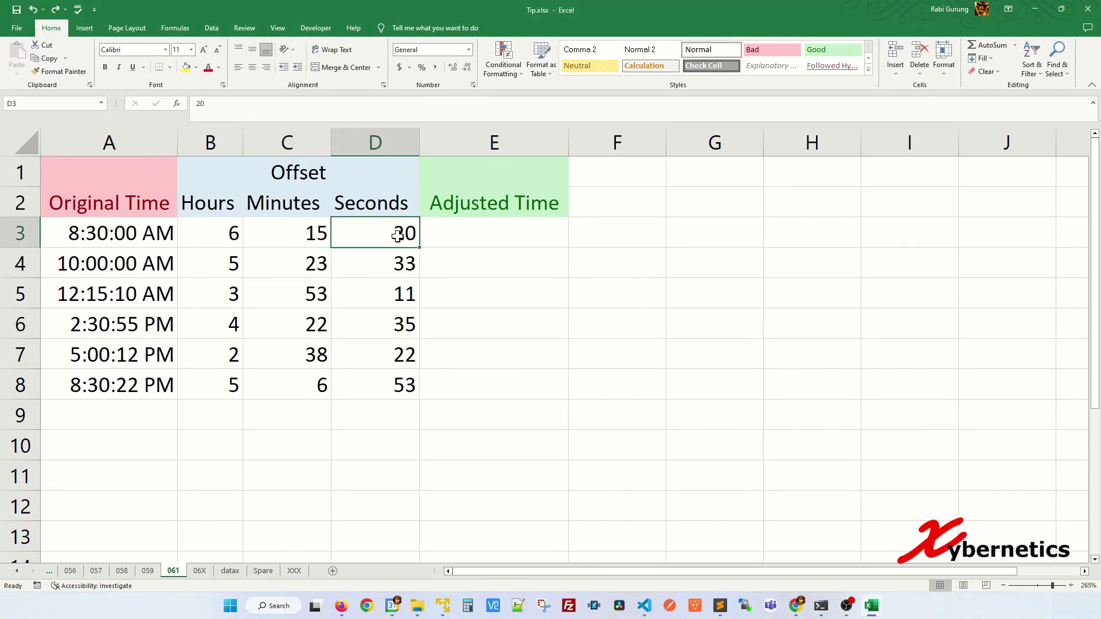
left_click(475, 237)
type("=")
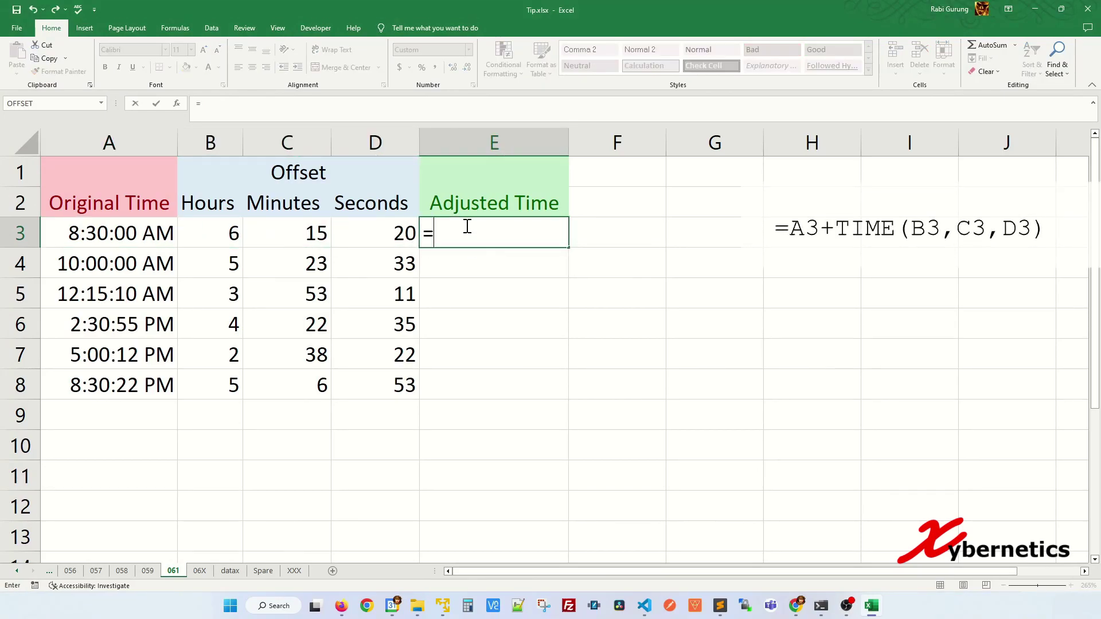
left_click(154, 227)
type("+")
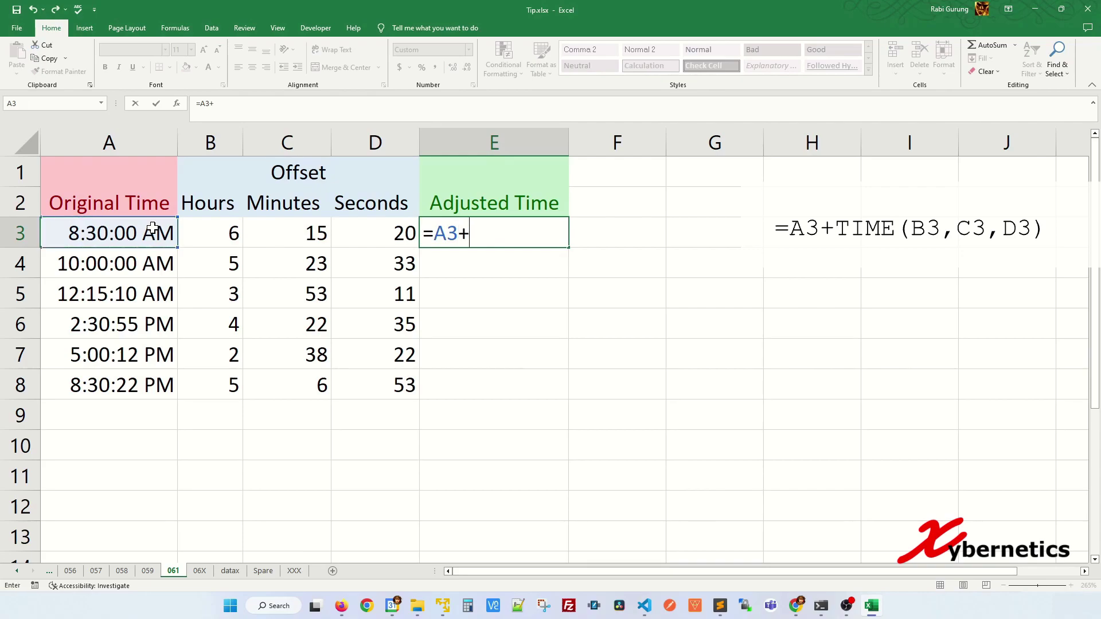
type("TIME(")
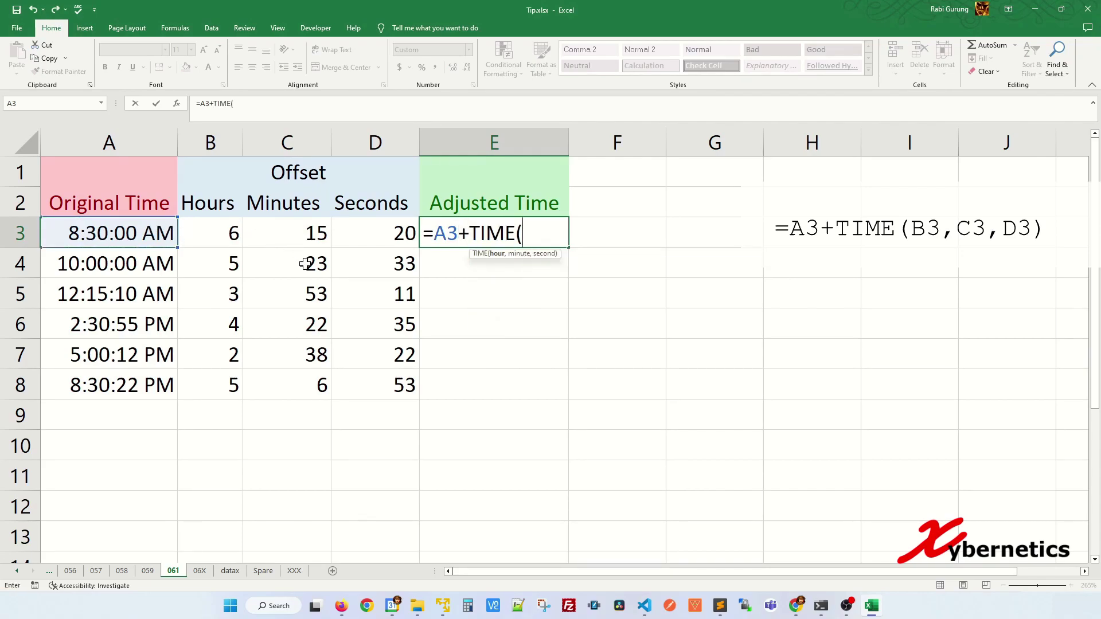
left_click(220, 235)
type(",")
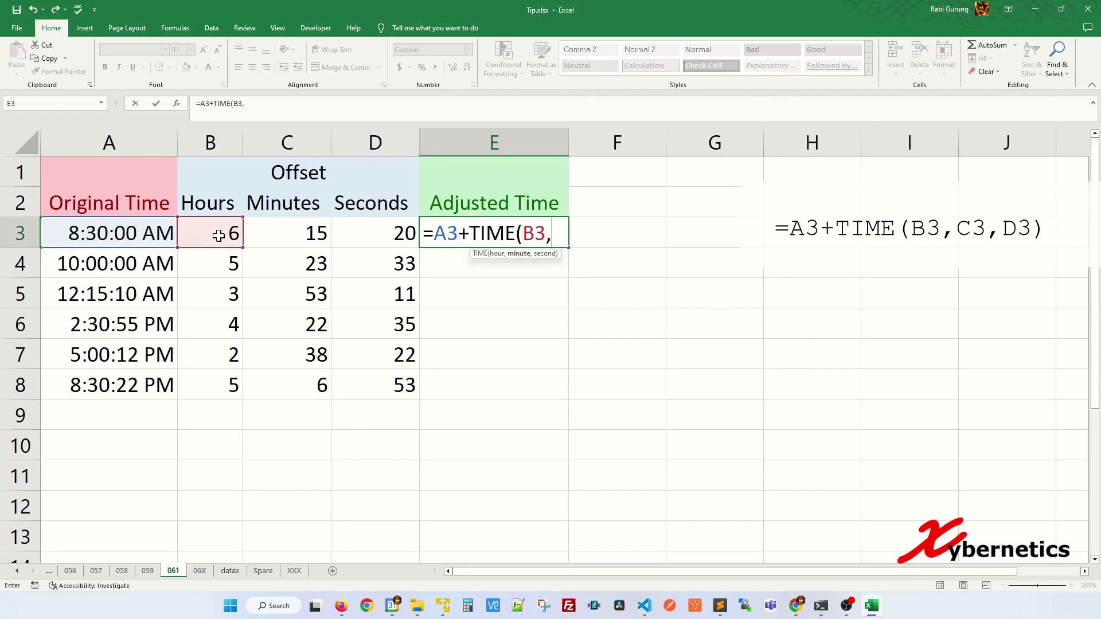
left_click(299, 236)
type(",")
left_click(399, 232)
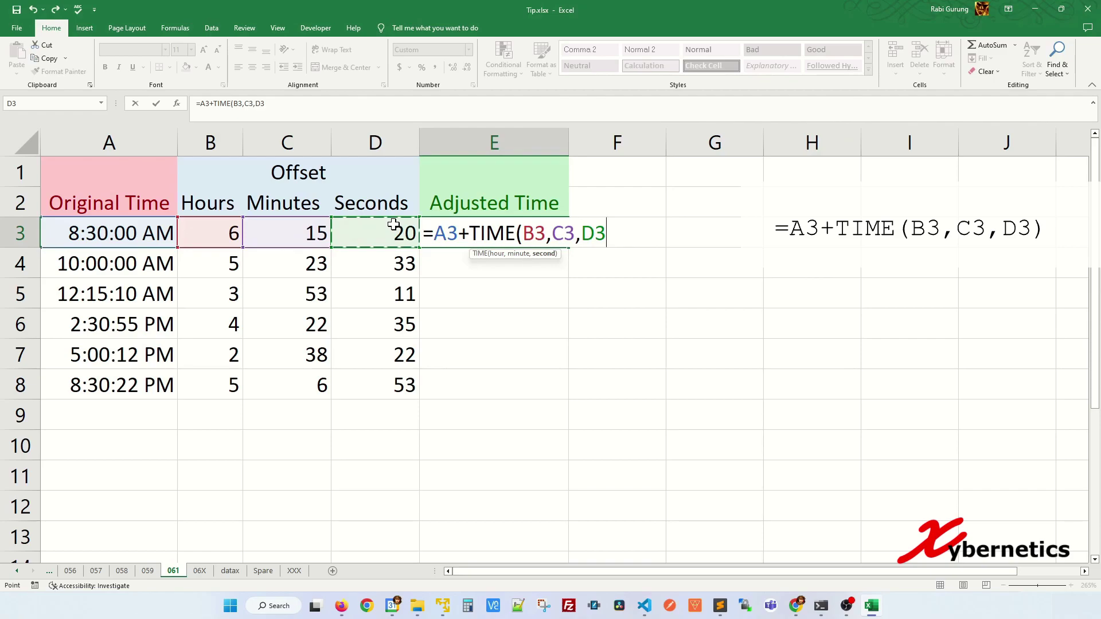
type(")")
key("Return")
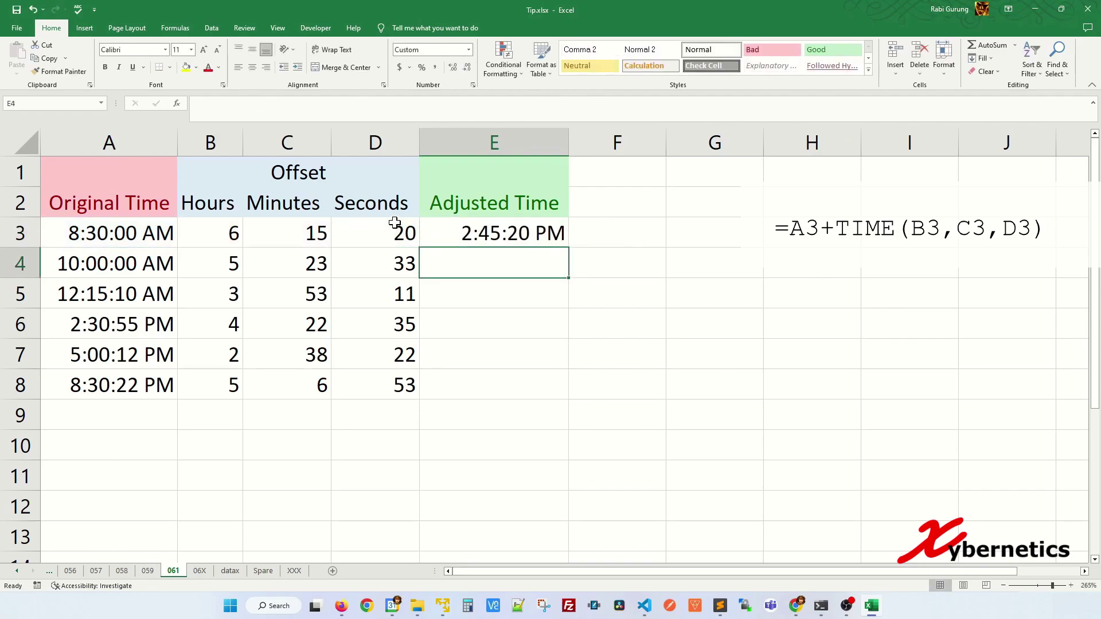
- Fill the adjusted time formula from E3 down through E8
left_click(456, 234)
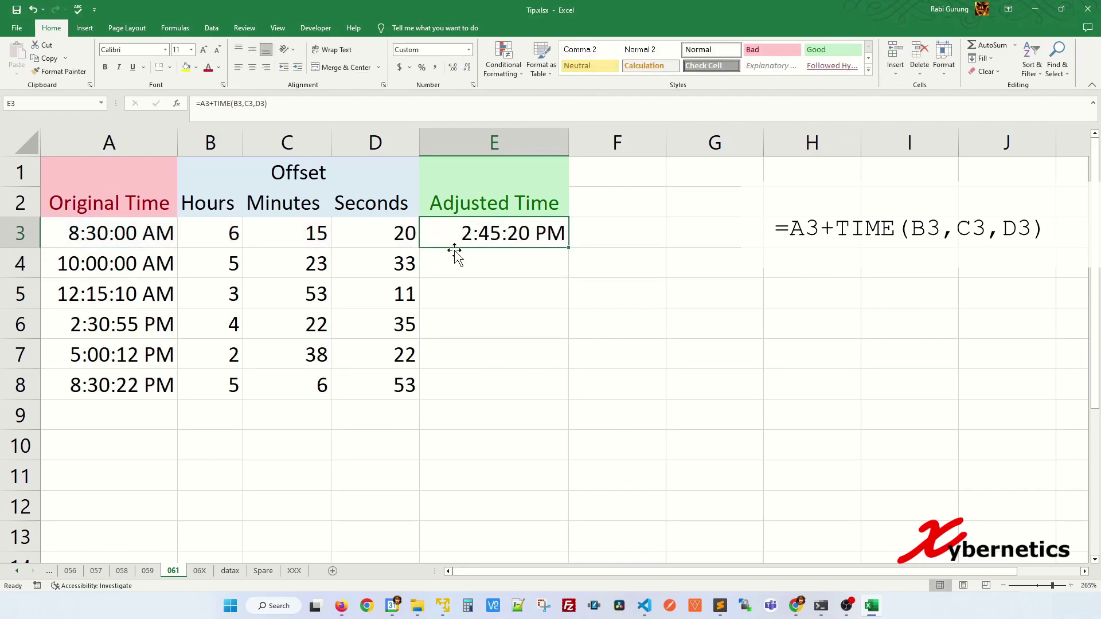
left_click(225, 240)
left_click(295, 232)
left_click(373, 231)
left_click(541, 234)
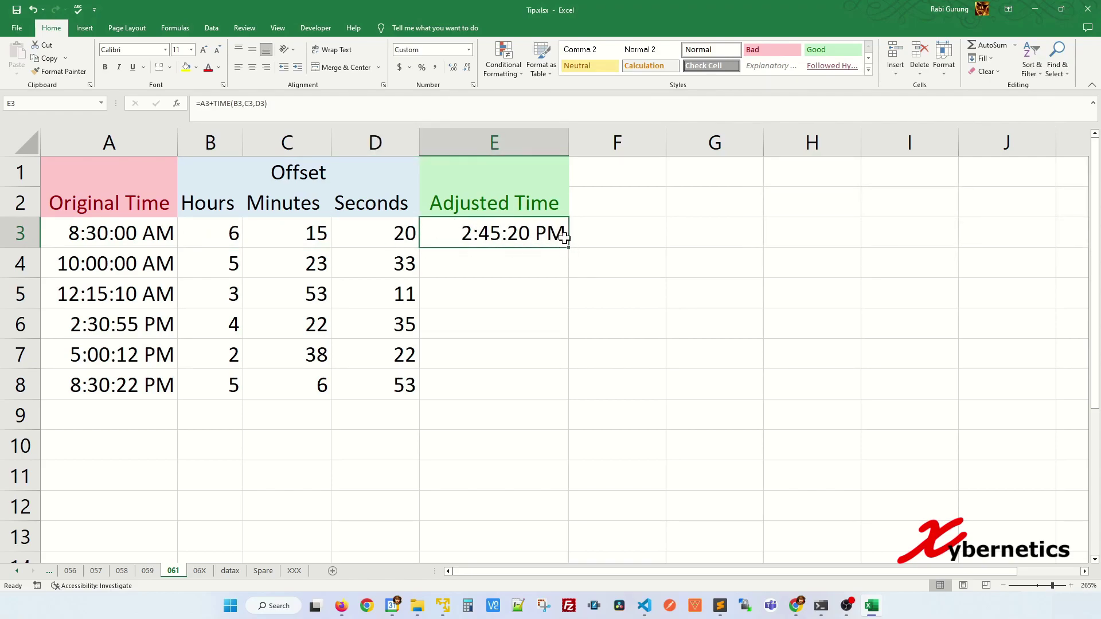
left_click_drag(567, 248, 570, 397)
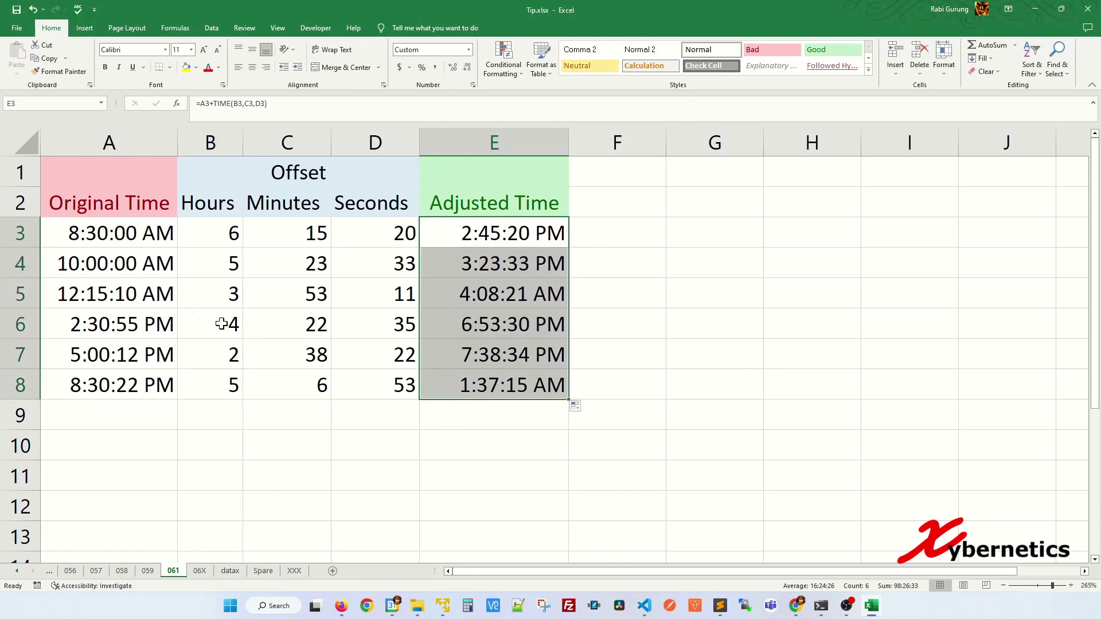
left_click(290, 303)
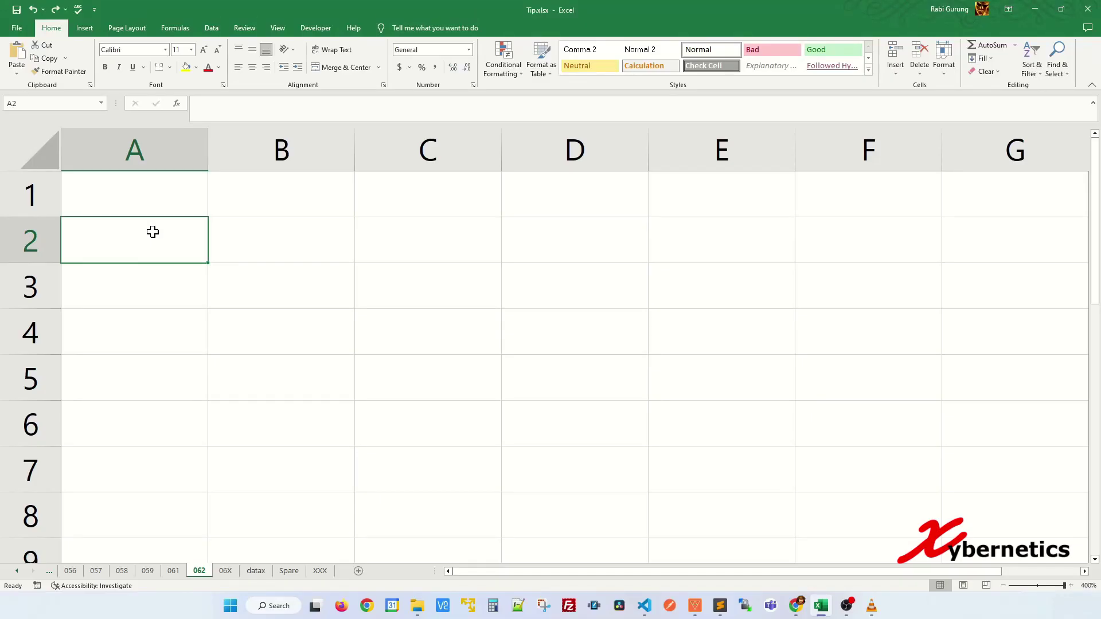
- On sheet 062, enter the misspelled word "yuo" in A2
type("yuo")
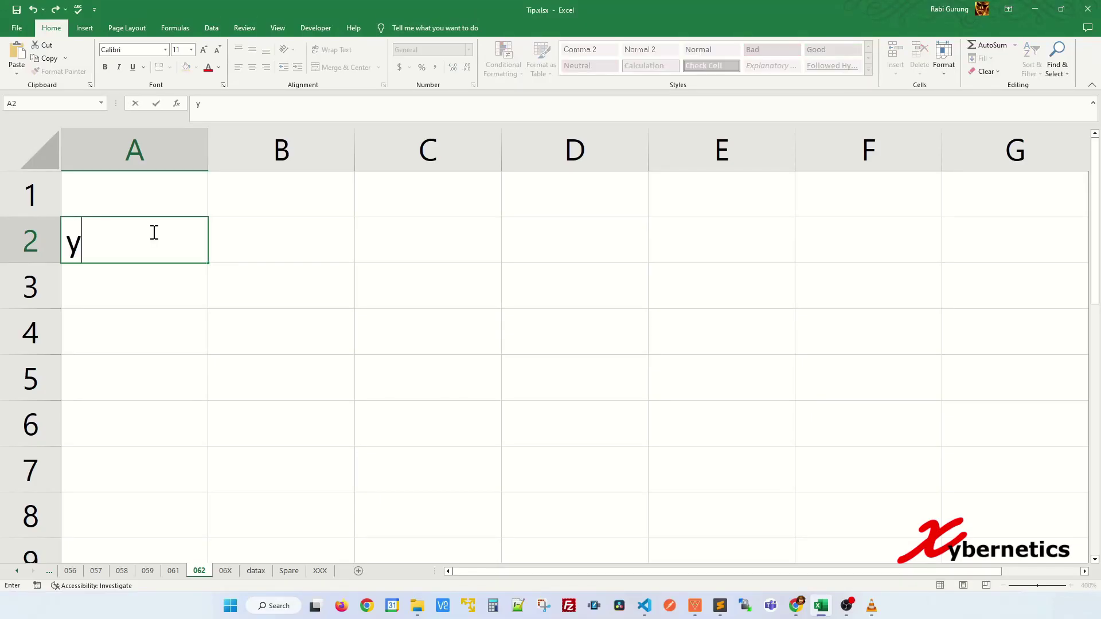
key("Return")
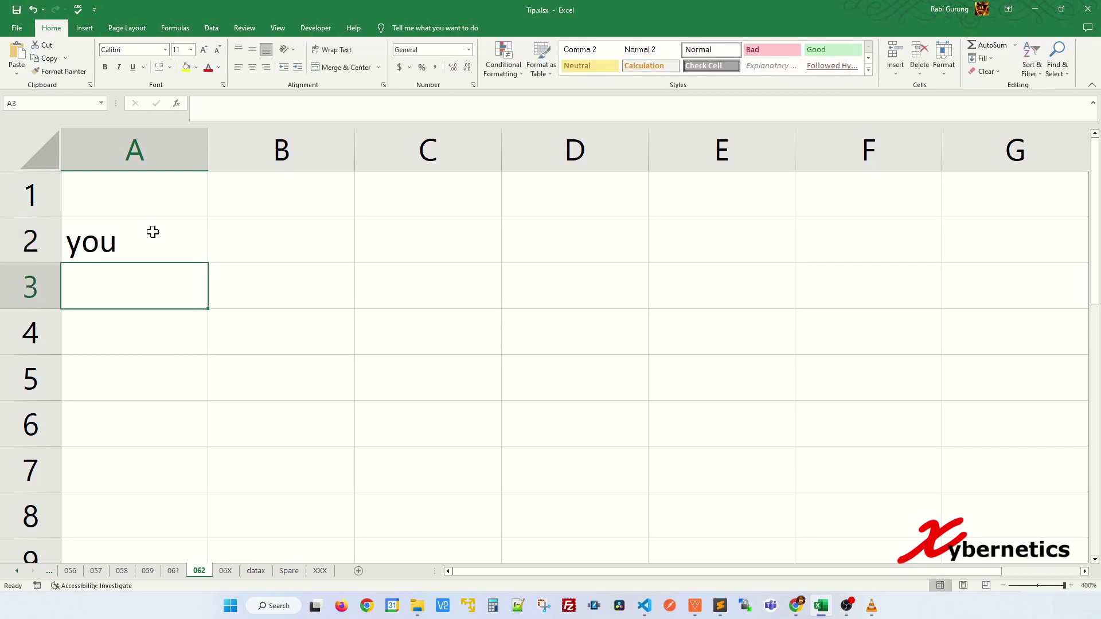
left_click(113, 246)
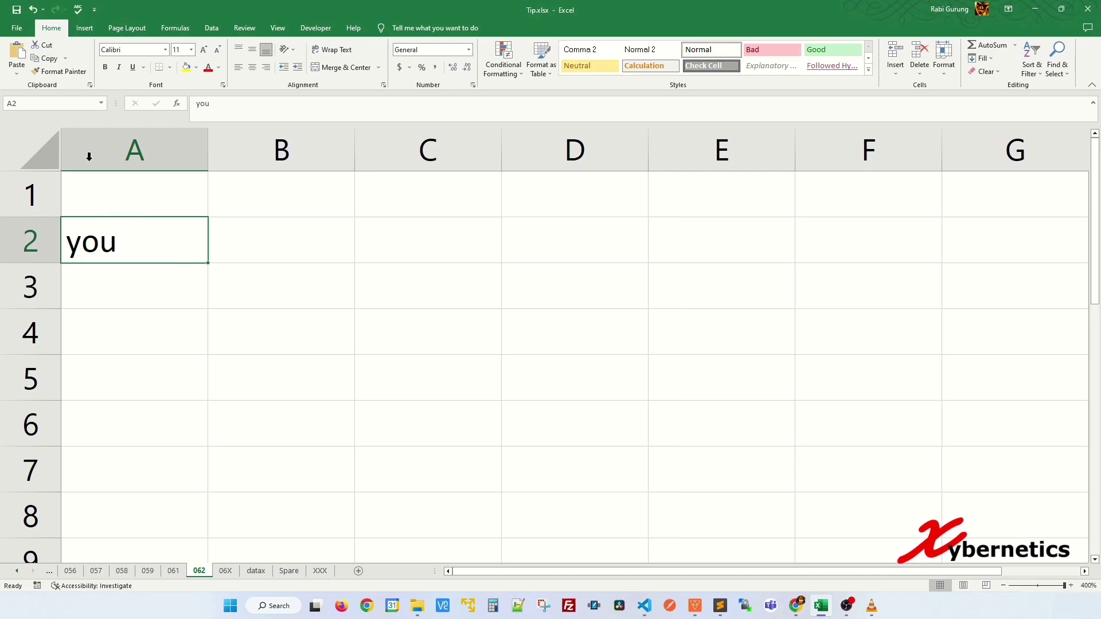
- Open the AutoCorrect settings from the proofing options and examine the replacement entries for yuo, yuor and youve
left_click(16, 27)
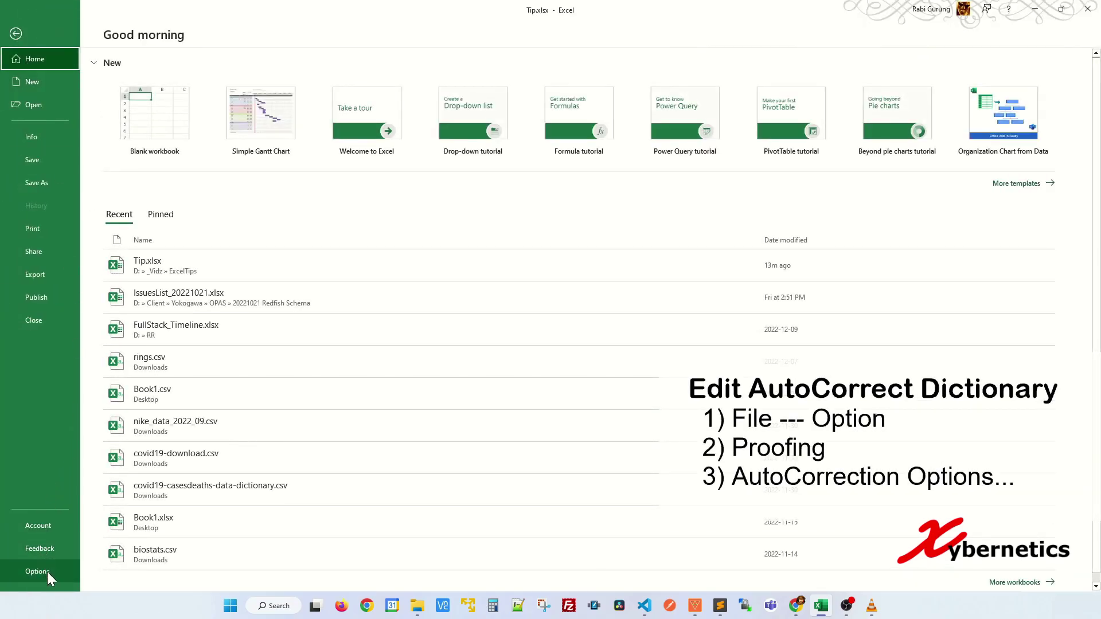
left_click(36, 571)
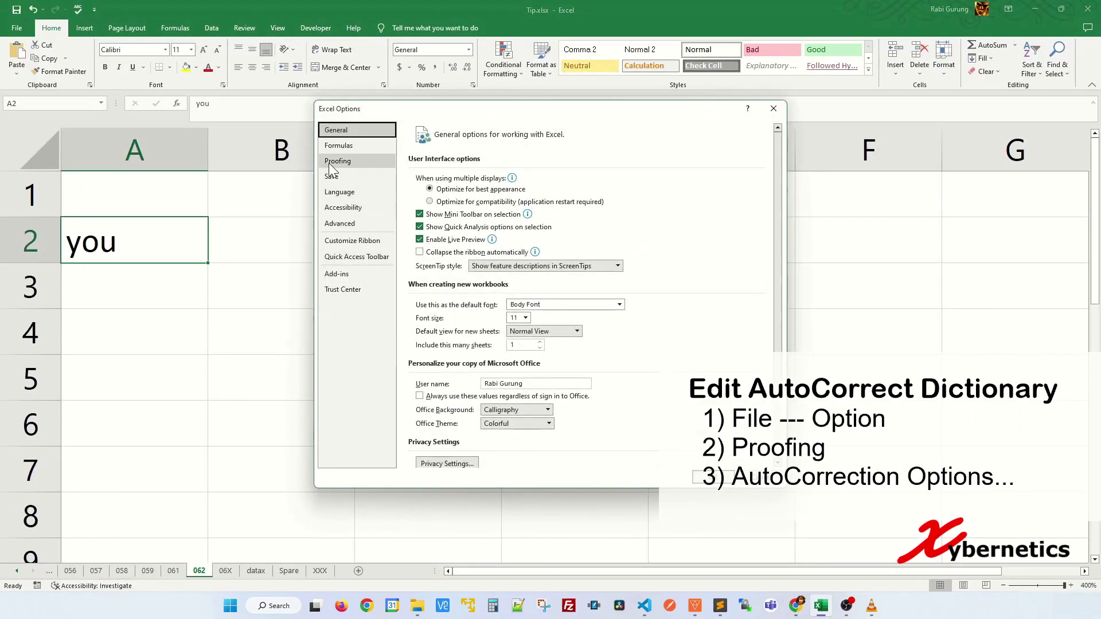
left_click(332, 162)
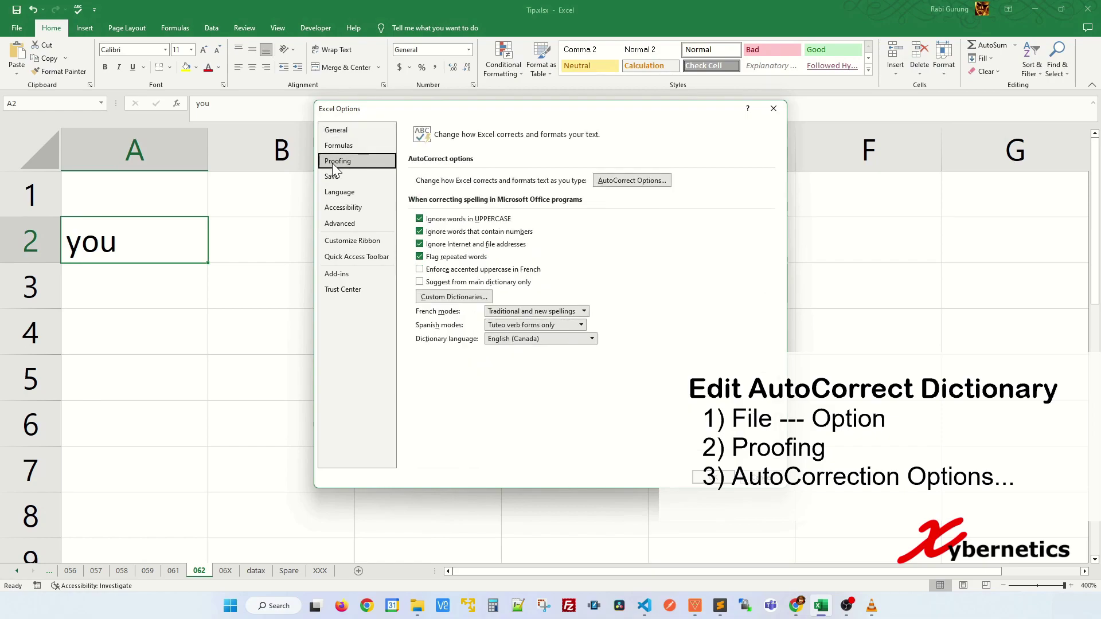
left_click(615, 185)
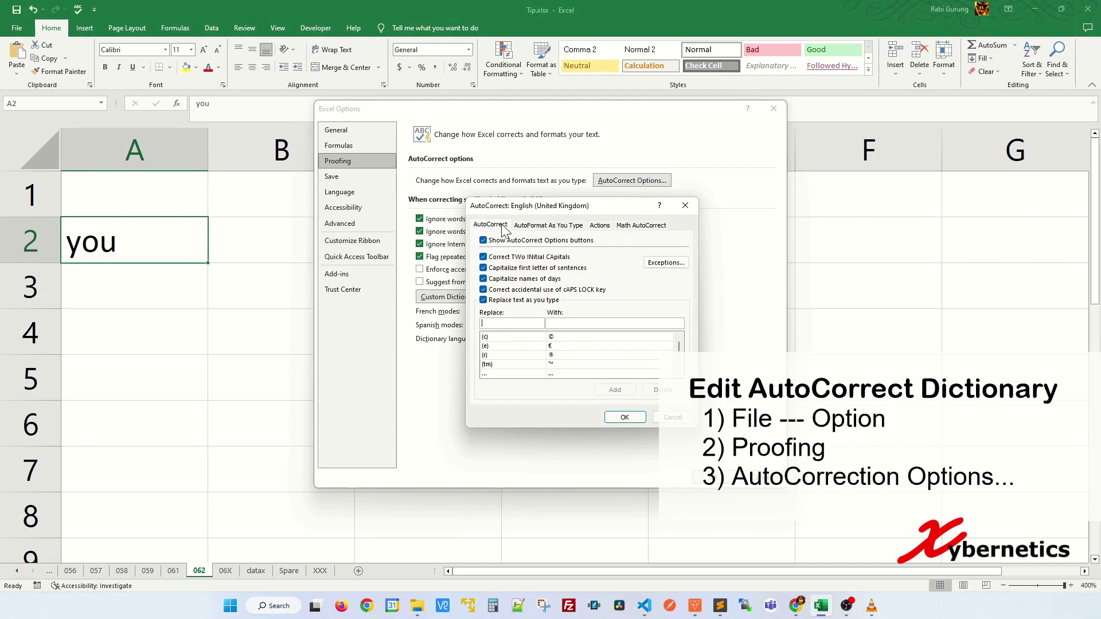
scroll(522, 363, "down", 10)
scroll(539, 356, "down", 5)
left_click_drag(679, 346, 679, 380)
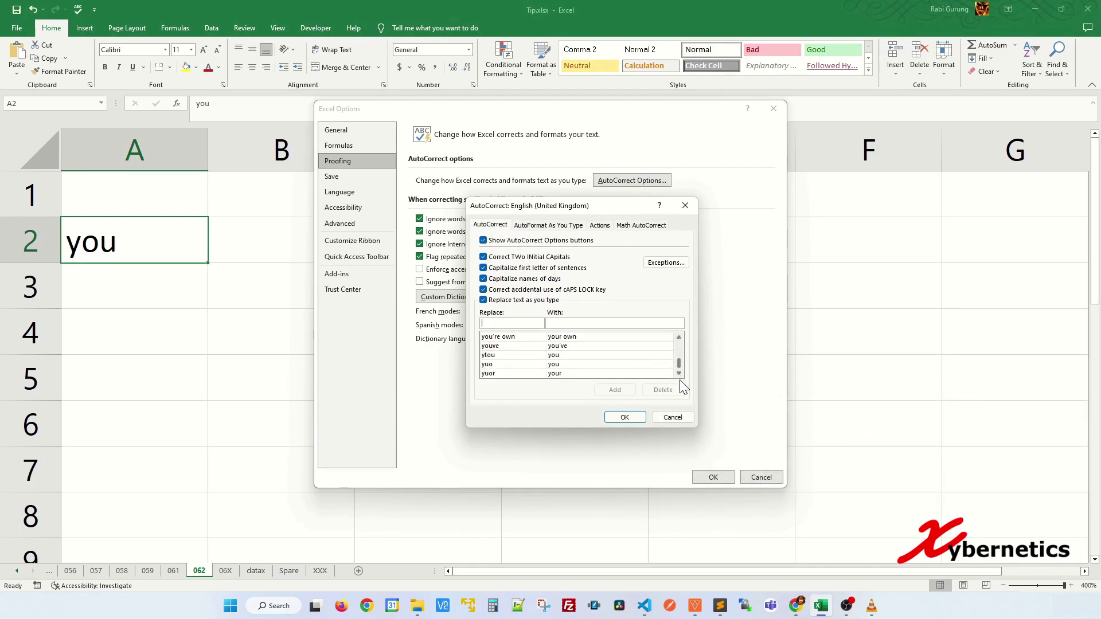
left_click(508, 366)
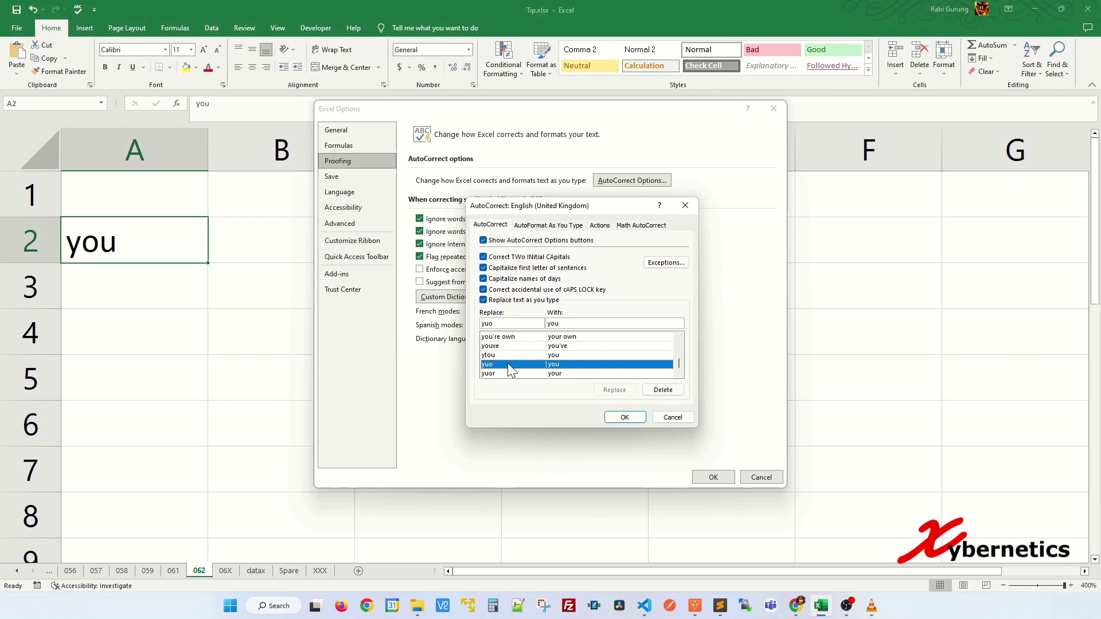
left_click(509, 376)
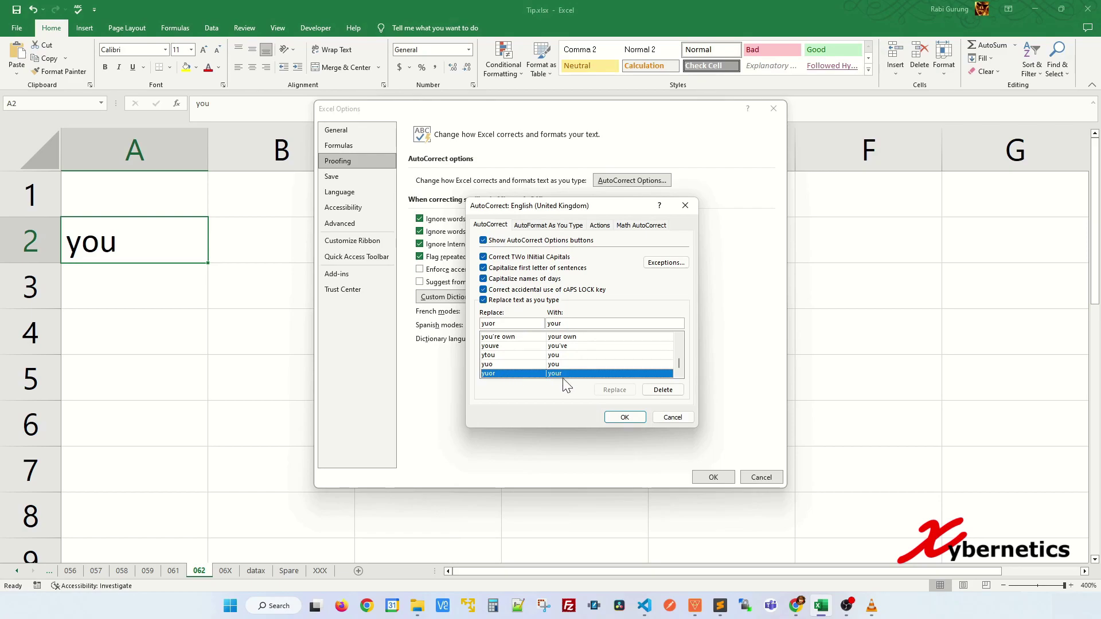
left_click(523, 346)
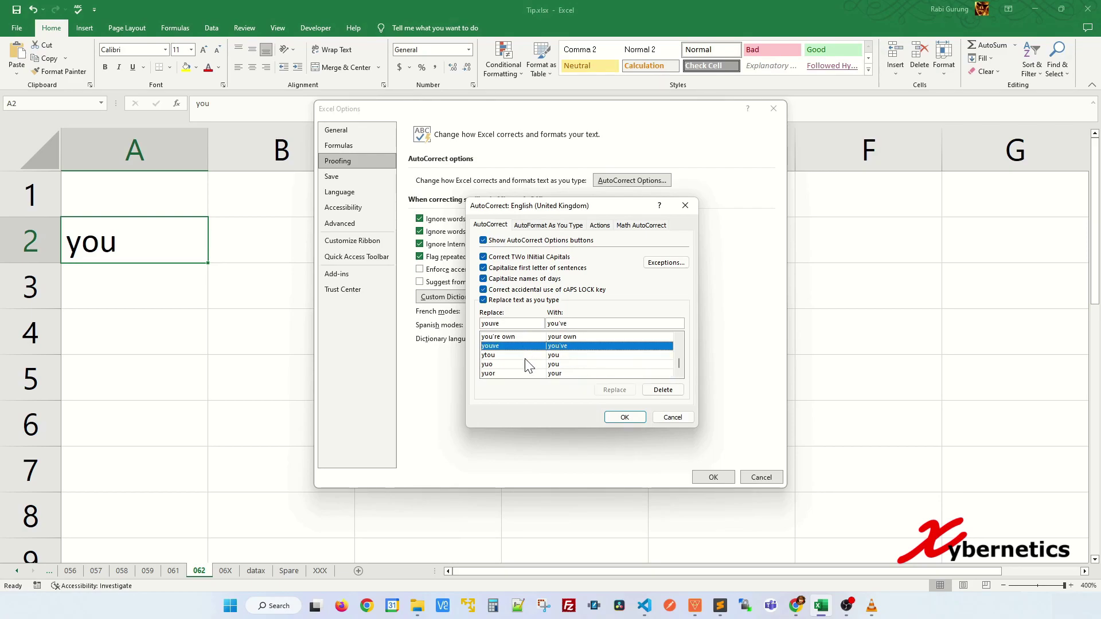
- Add an AutoCorrect entry that replaces the account owner's lowercase first name with "bill" and save the options
double_click(508, 325)
type("rabi")
key("Tab")
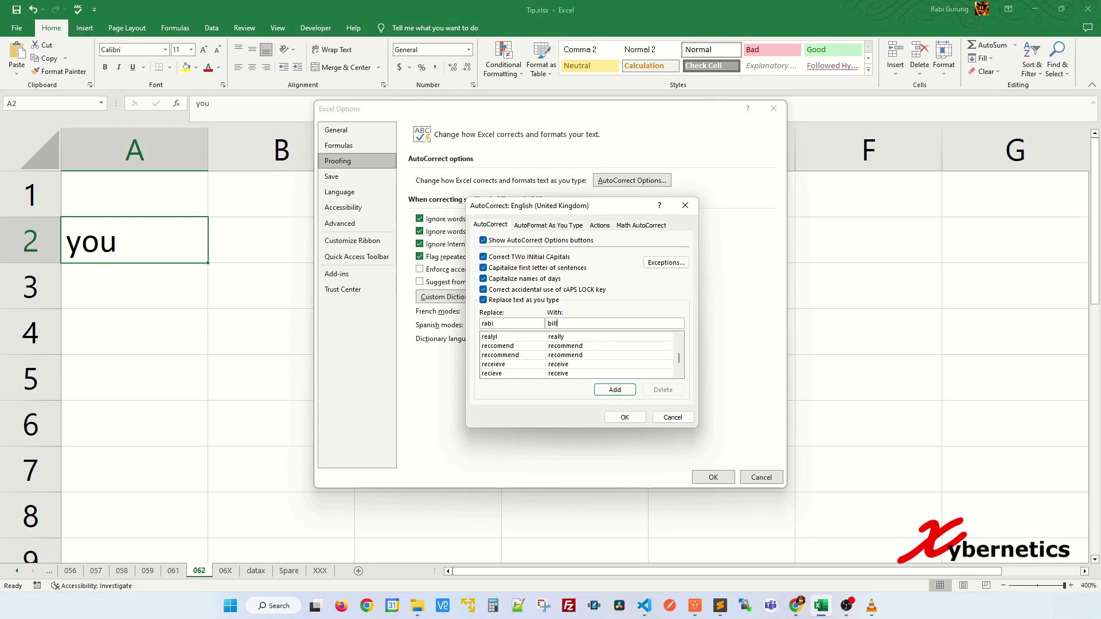
left_click(610, 390)
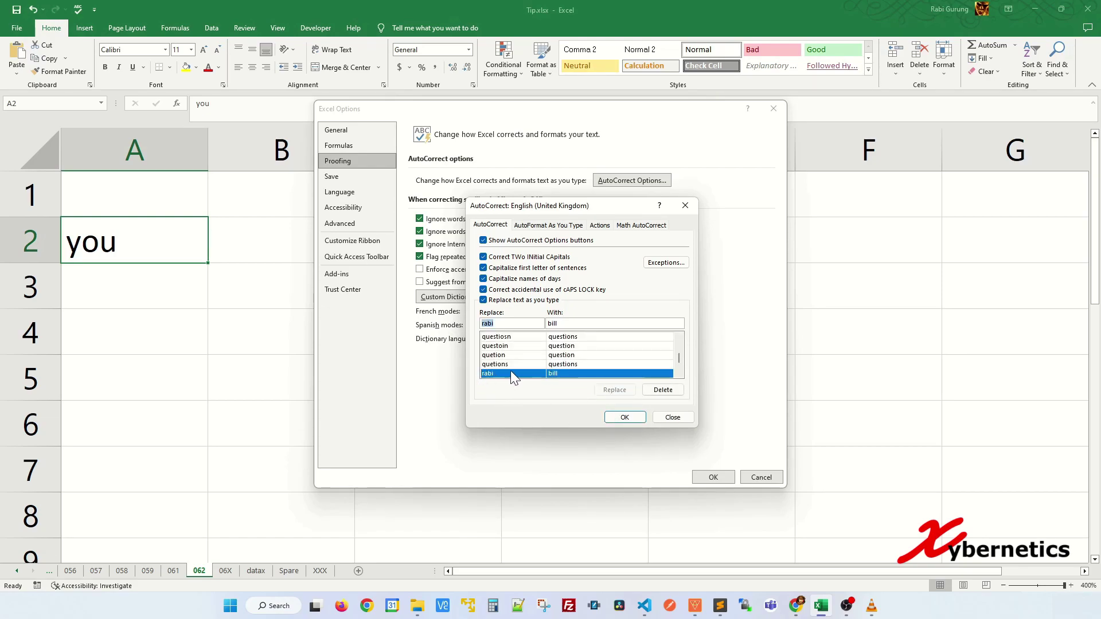
left_click(635, 418)
left_click(724, 478)
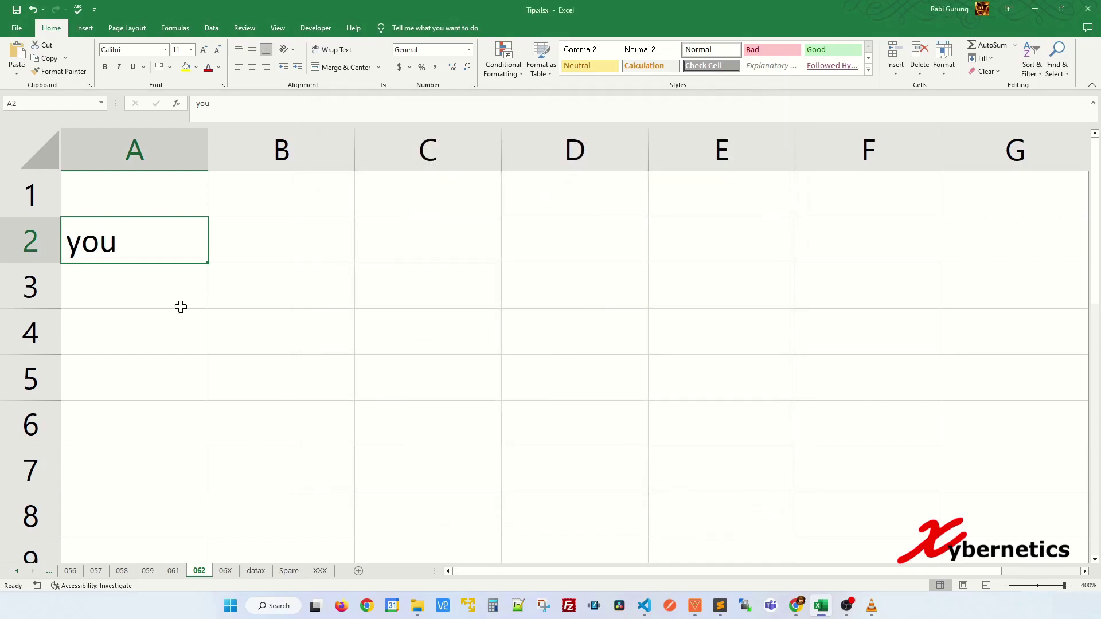
- Enter the account owner's lowercase first name in A3 and A4 to test the new AutoCorrect entry
left_click(139, 290)
type("rabi")
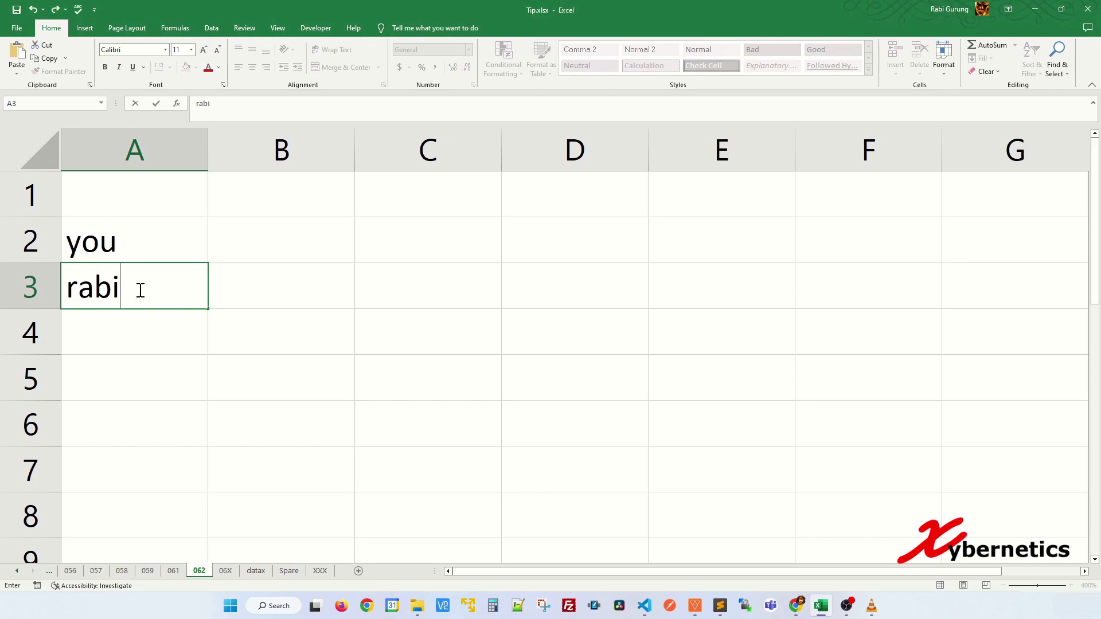
key("Return")
type("rabi")
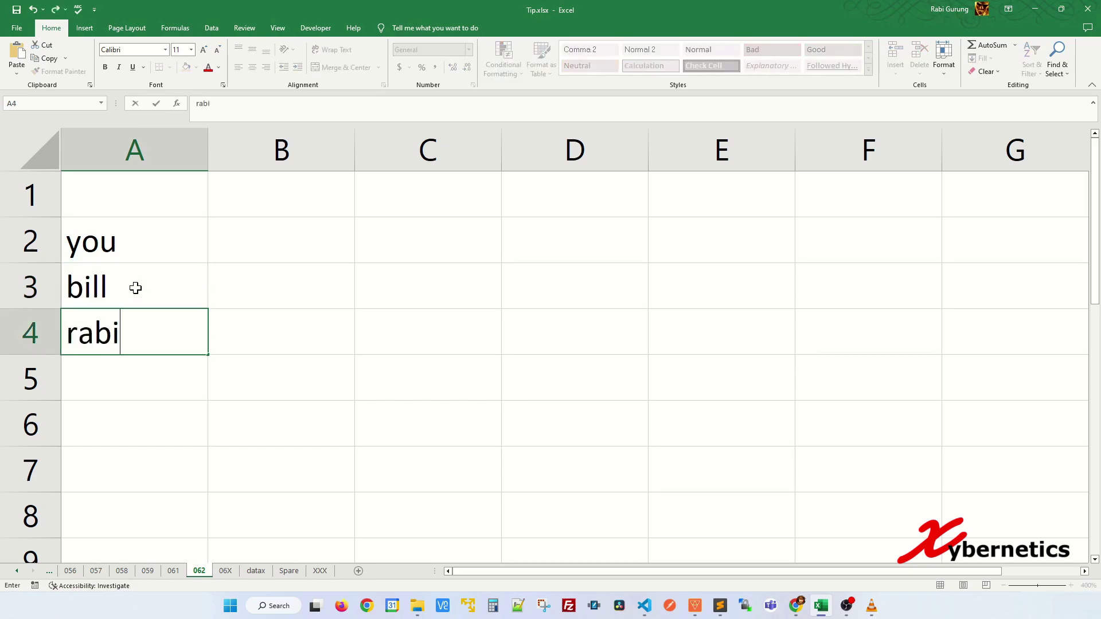
key("Return")
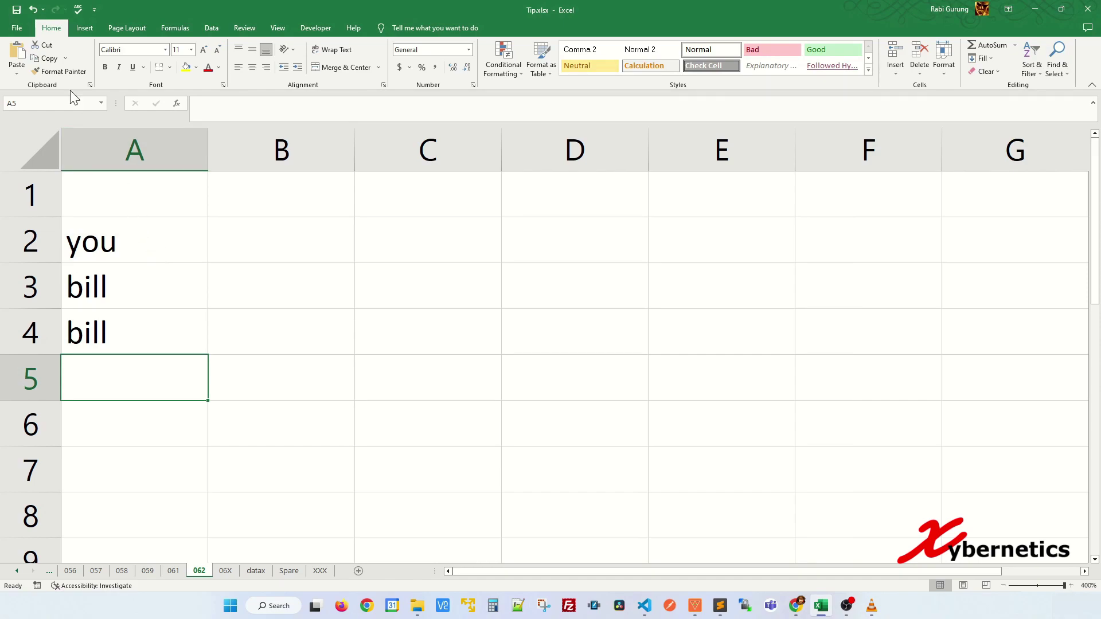
- Examine the symbol shortcuts at the start of the AutoCorrect replacement list in the proofing options
left_click(17, 29)
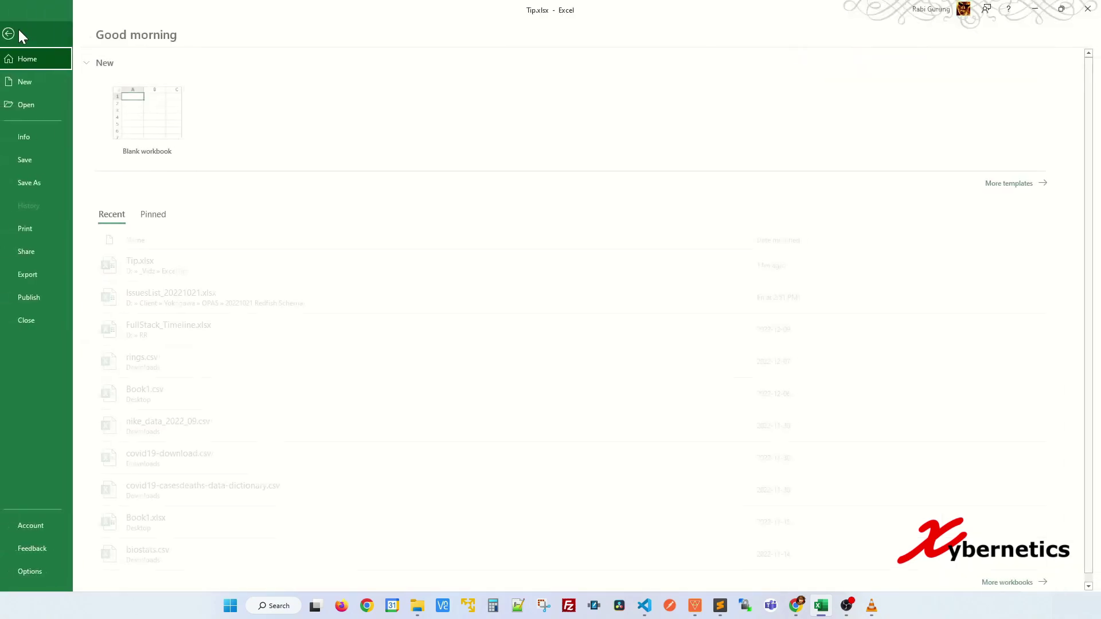
left_click(42, 577)
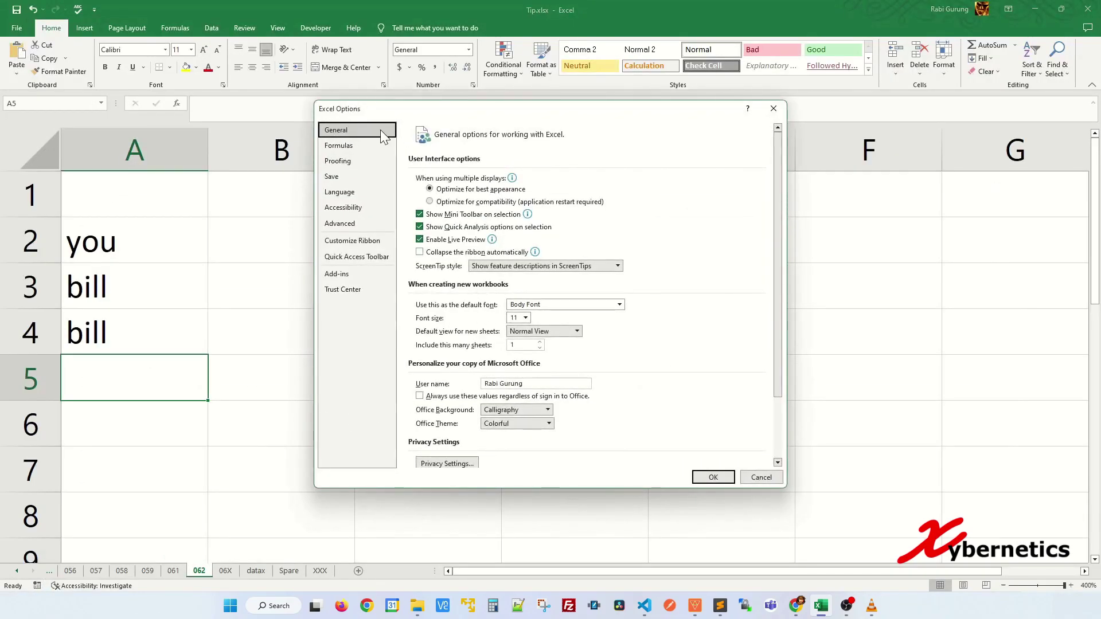
left_click(357, 160)
left_click(633, 180)
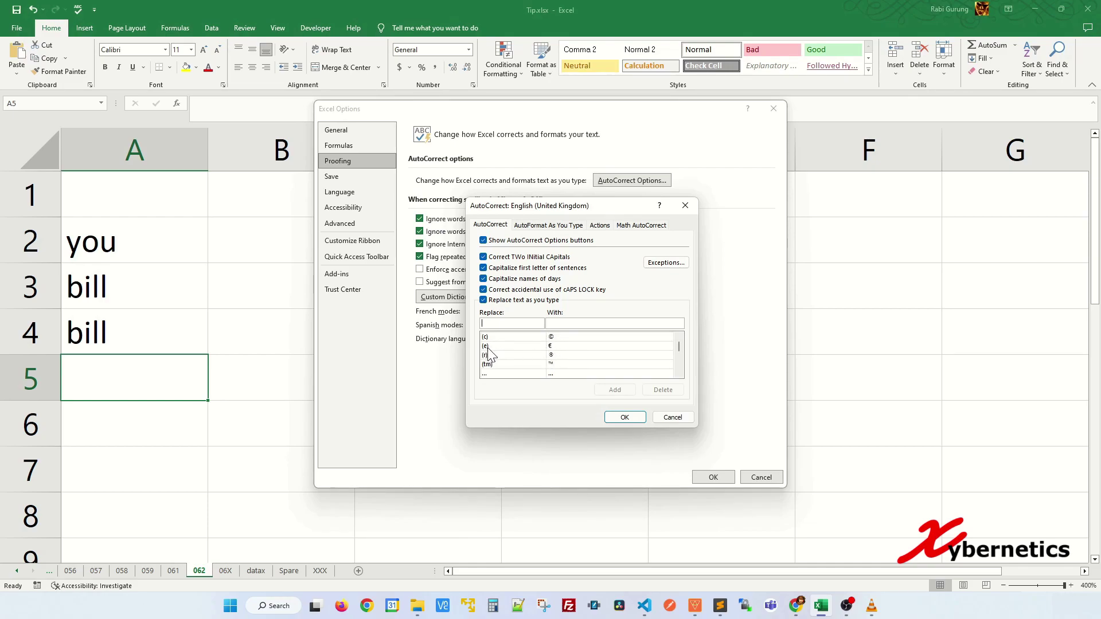
left_click(665, 417)
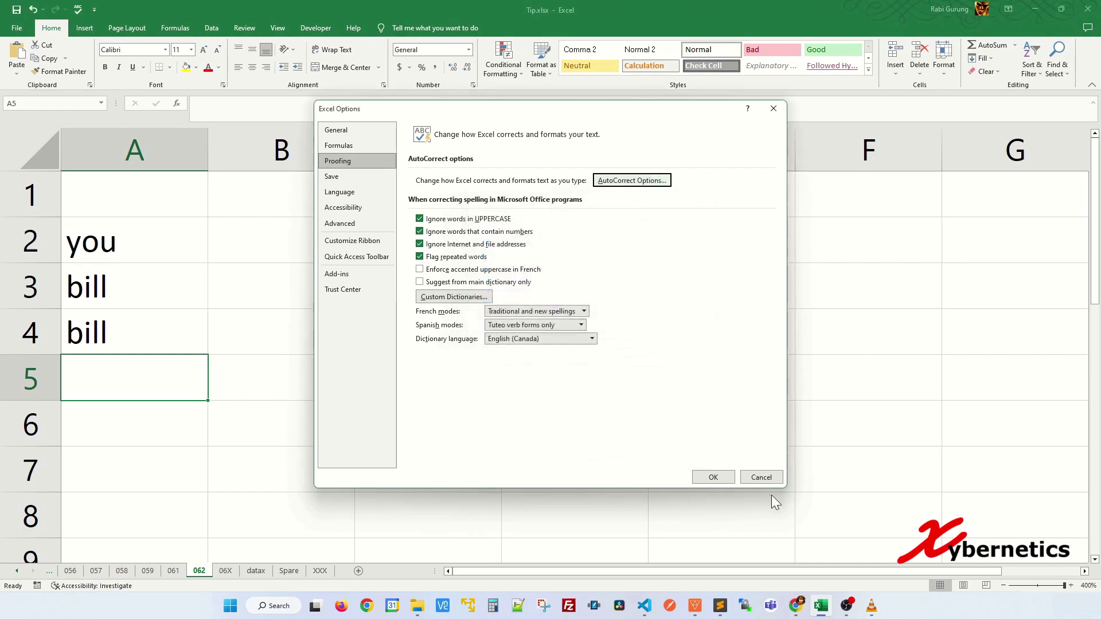
left_click(762, 477)
- Enter the AutoCorrect symbol codes (c) in A5 and (e) in A6
type("(")
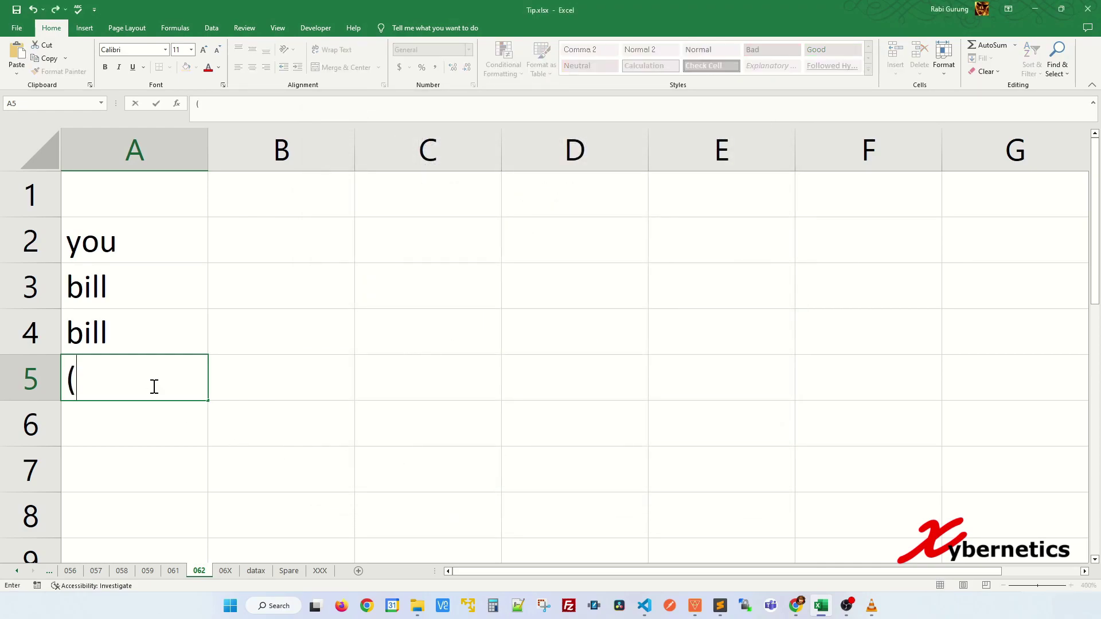
type("c)")
key("Return")
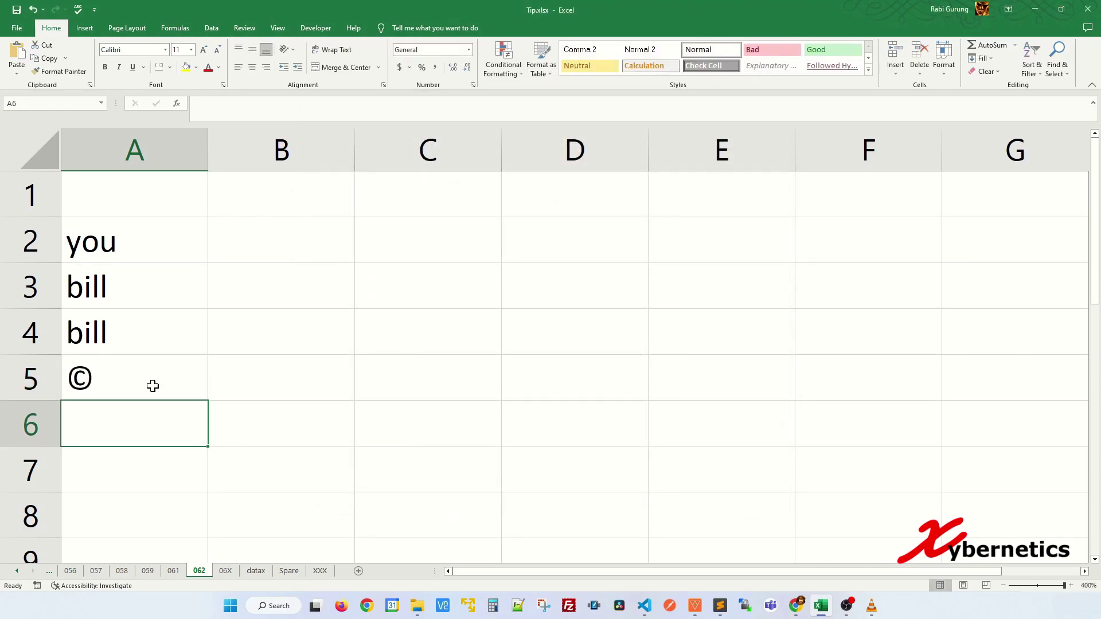
type("9e")
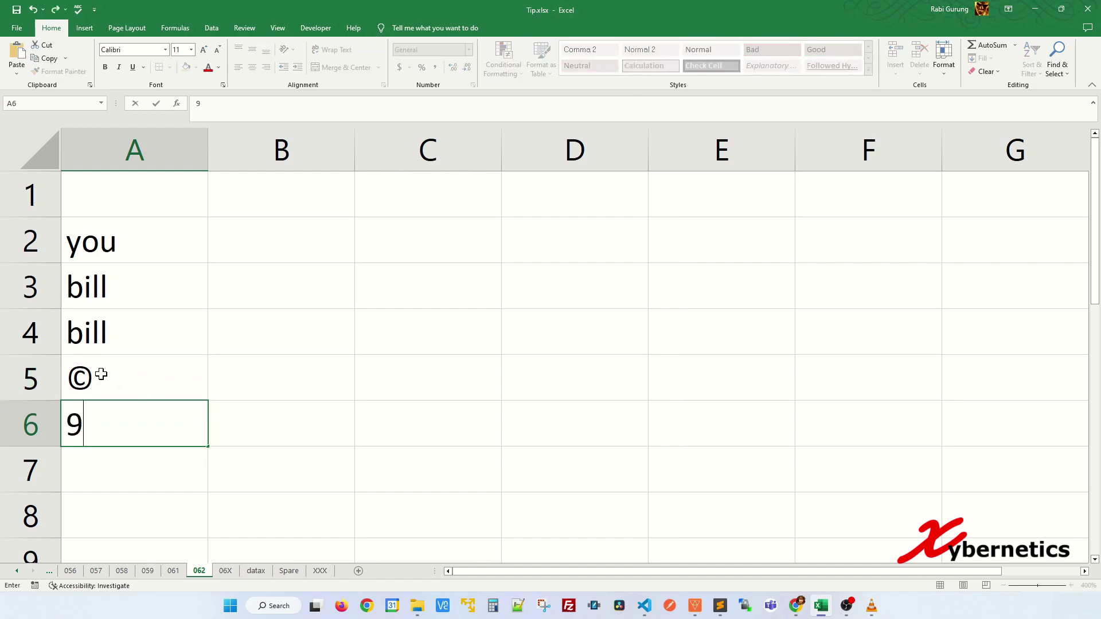
key("BackSpace")
key("BackSpace")
type("(e)")
key("Return")
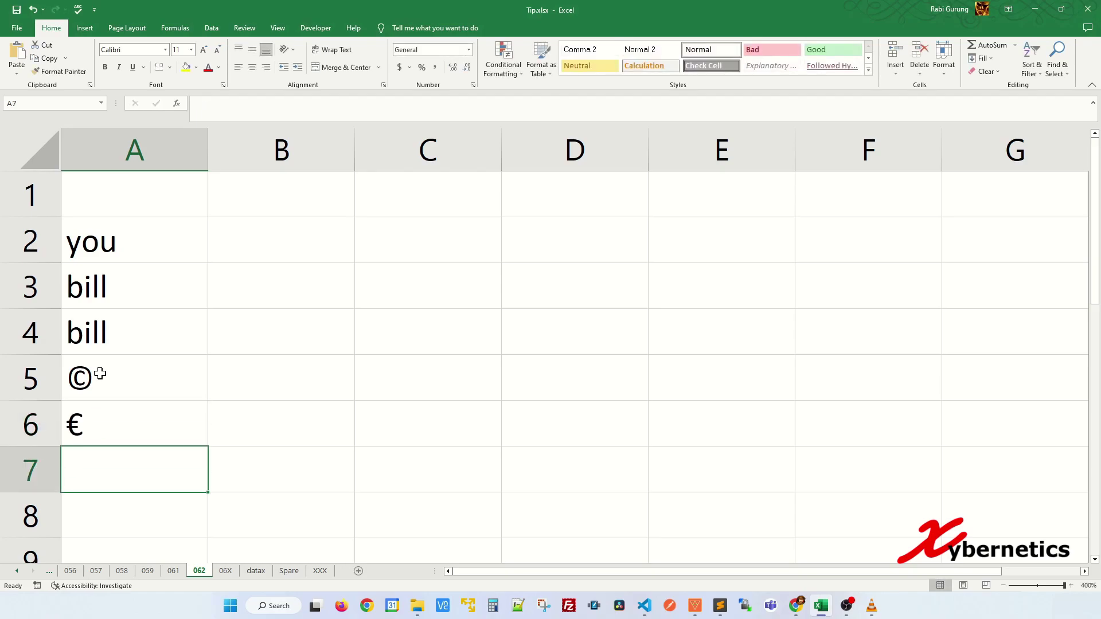